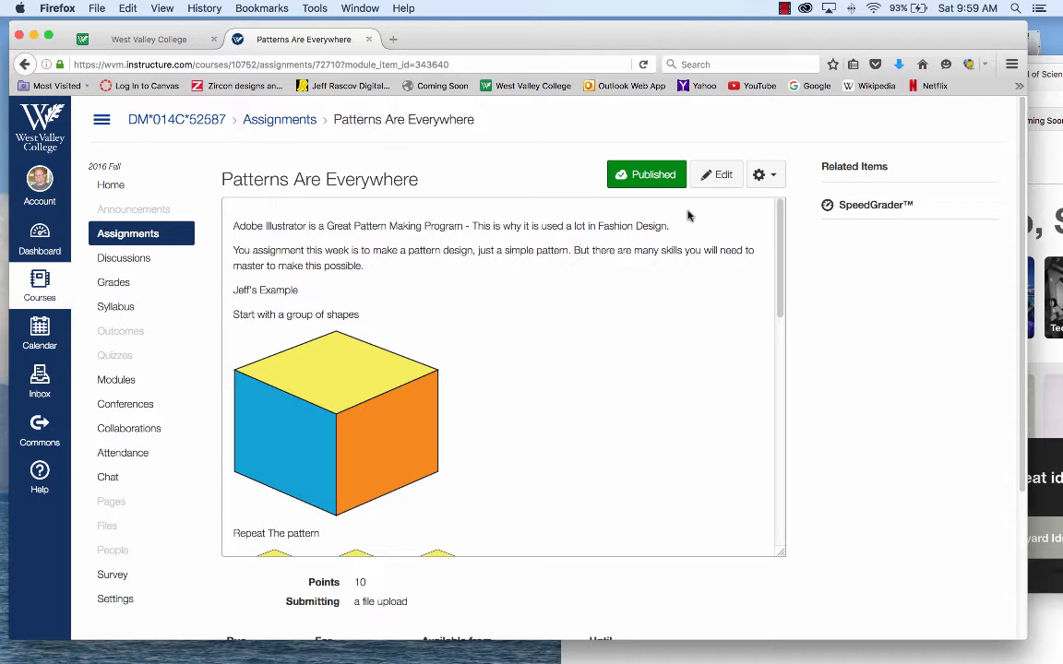
Step: Review the Patterns Are Everywhere assignment, including its cube pattern examples and the list of tools and techniques
scroll(569, 360, "down", 3)
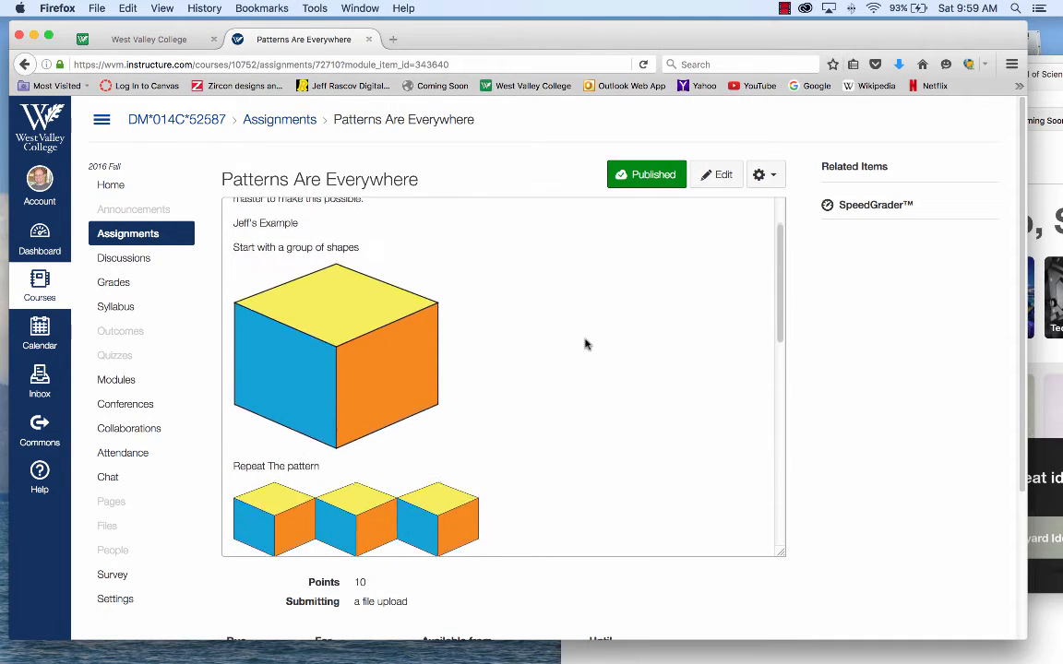
scroll(579, 336, "down", 10)
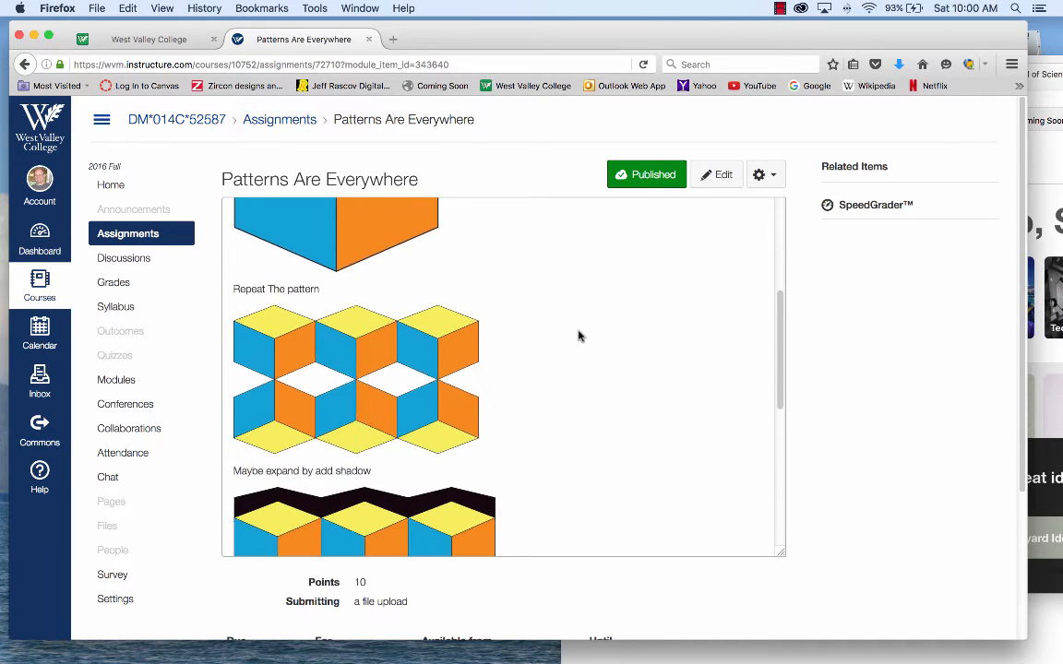
scroll(579, 336, "up", 12)
scroll(578, 335, "down", 4)
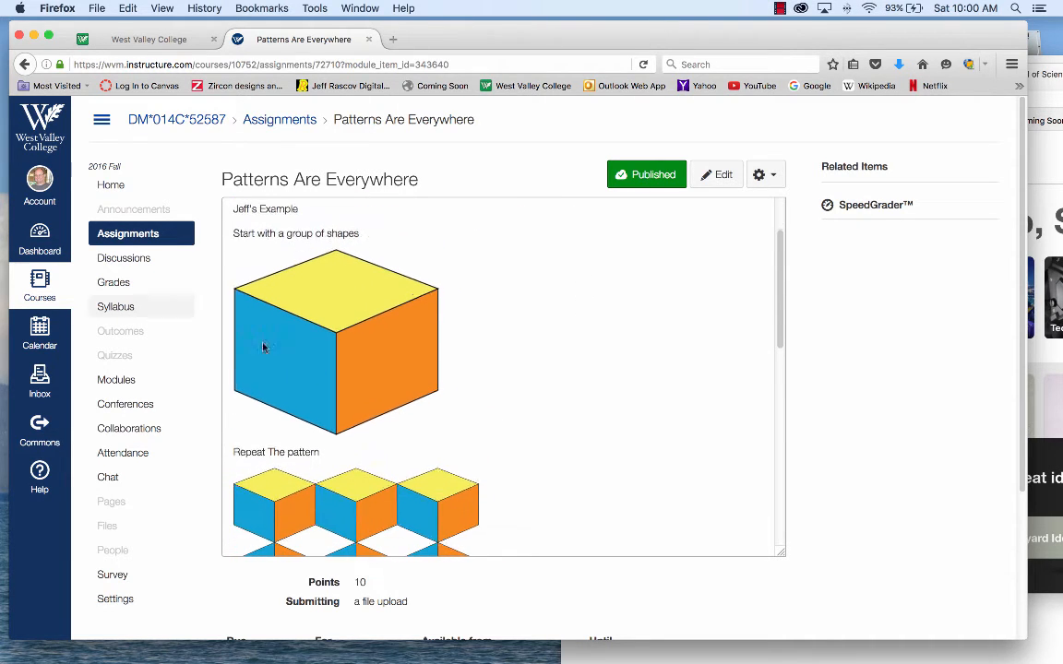
scroll(567, 352, "down", 15)
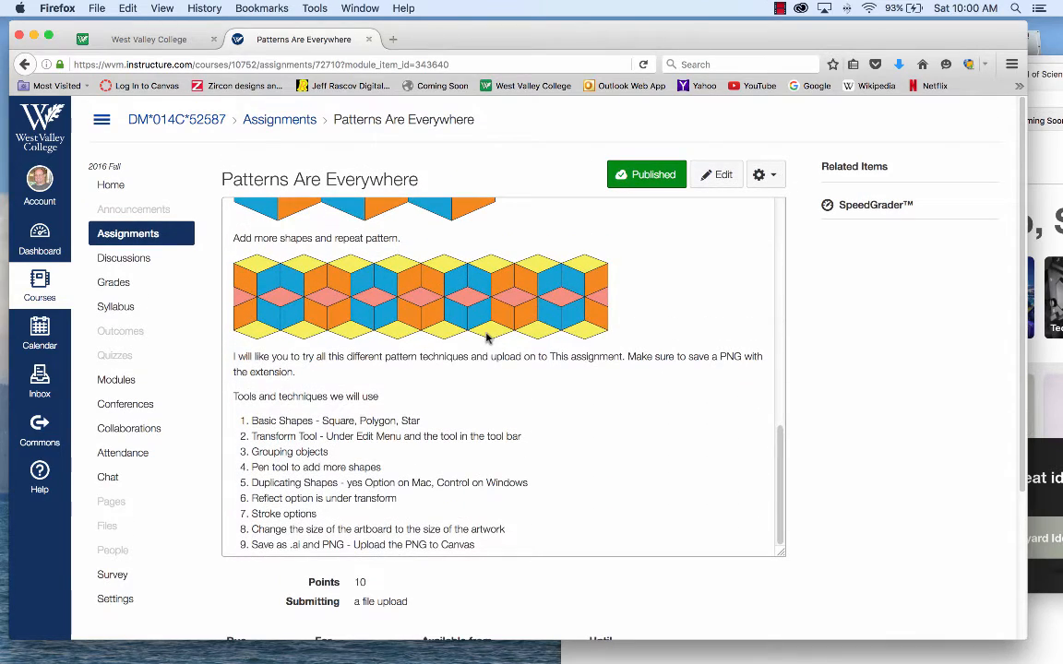
scroll(622, 385, "up", 8)
scroll(510, 477, "down", 4)
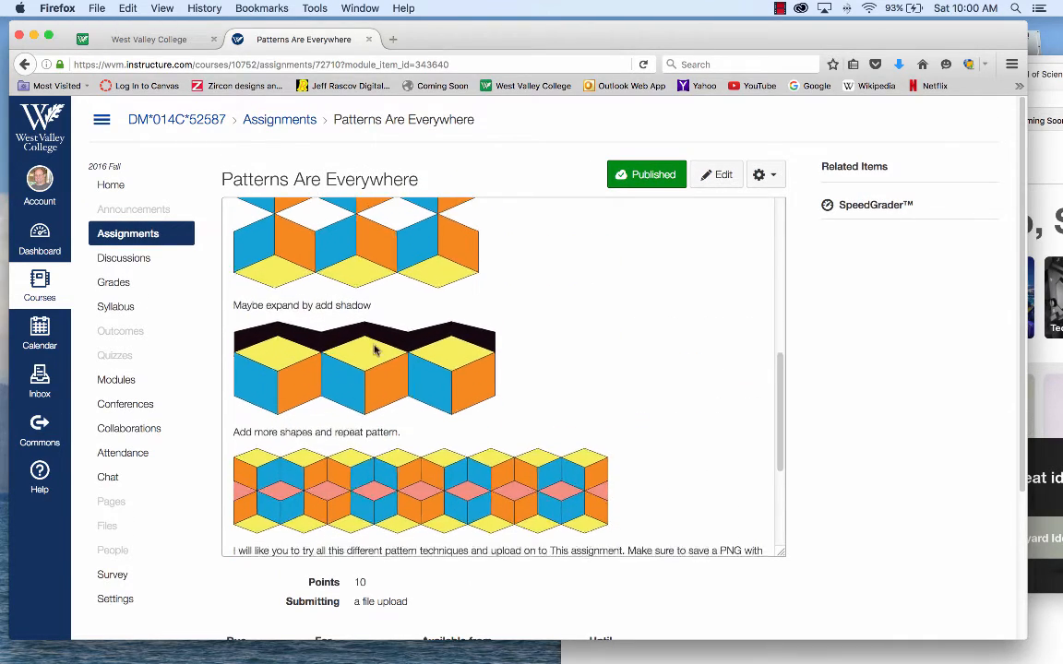
scroll(640, 380, "down", 4)
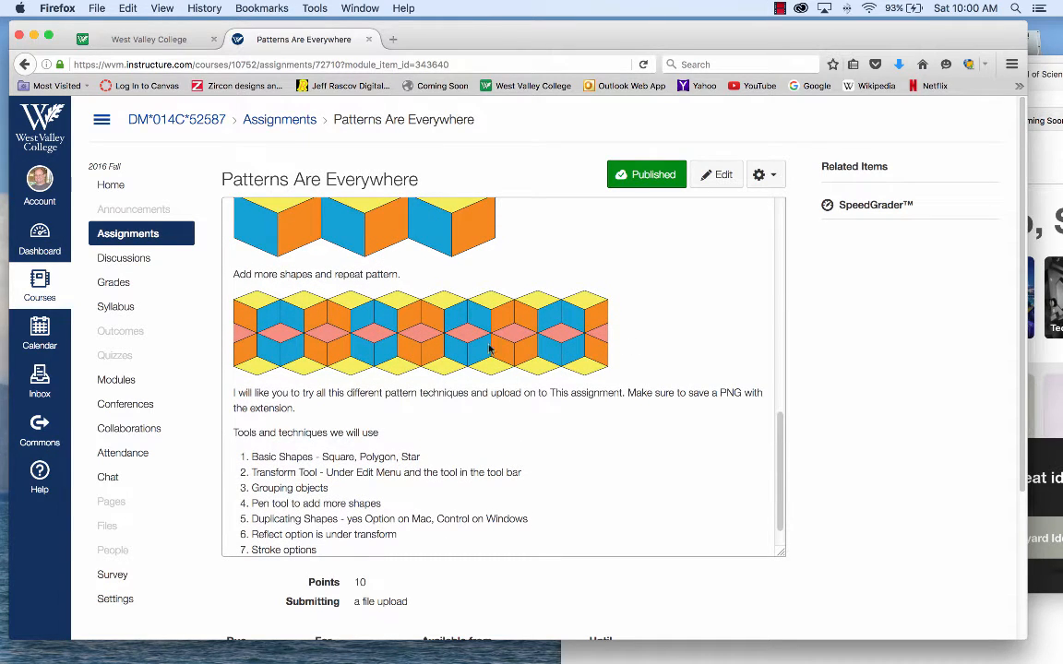
scroll(543, 356, "up", 8)
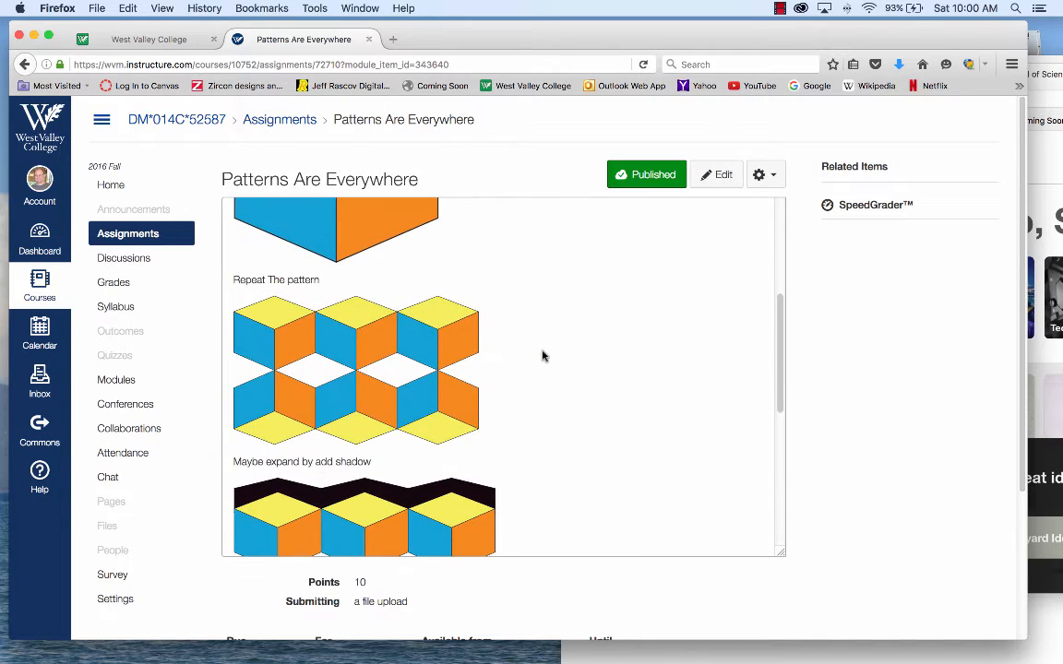
scroll(544, 356, "up", 5)
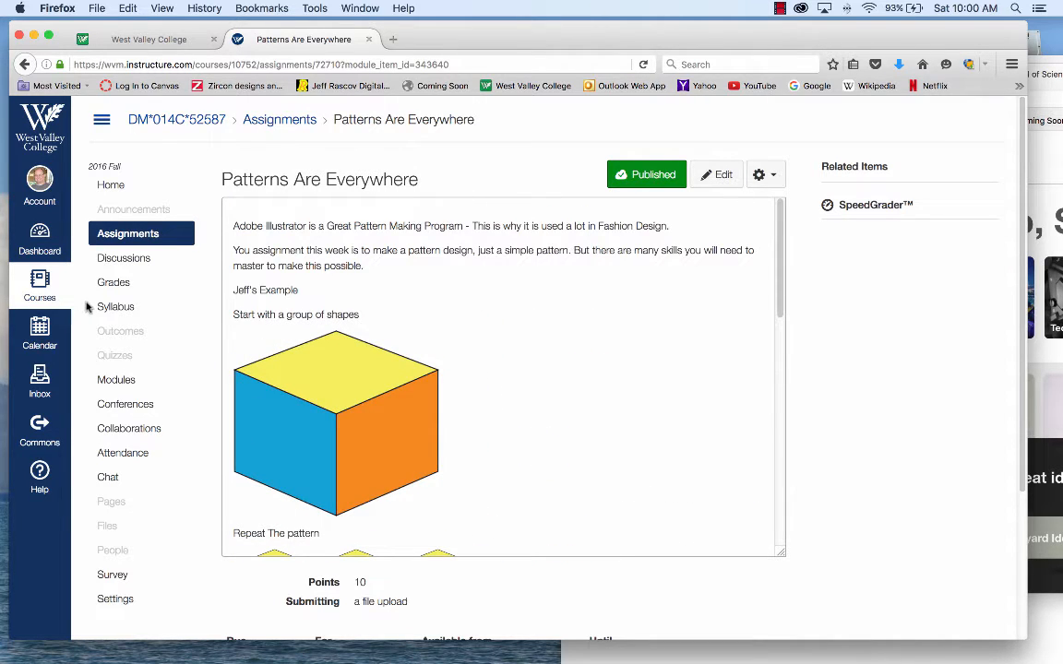
Step: Go to the Digital Illustration: Illustrator course and open the Pettern Reading and Handouts page from Lesson 2
left_click(39, 285)
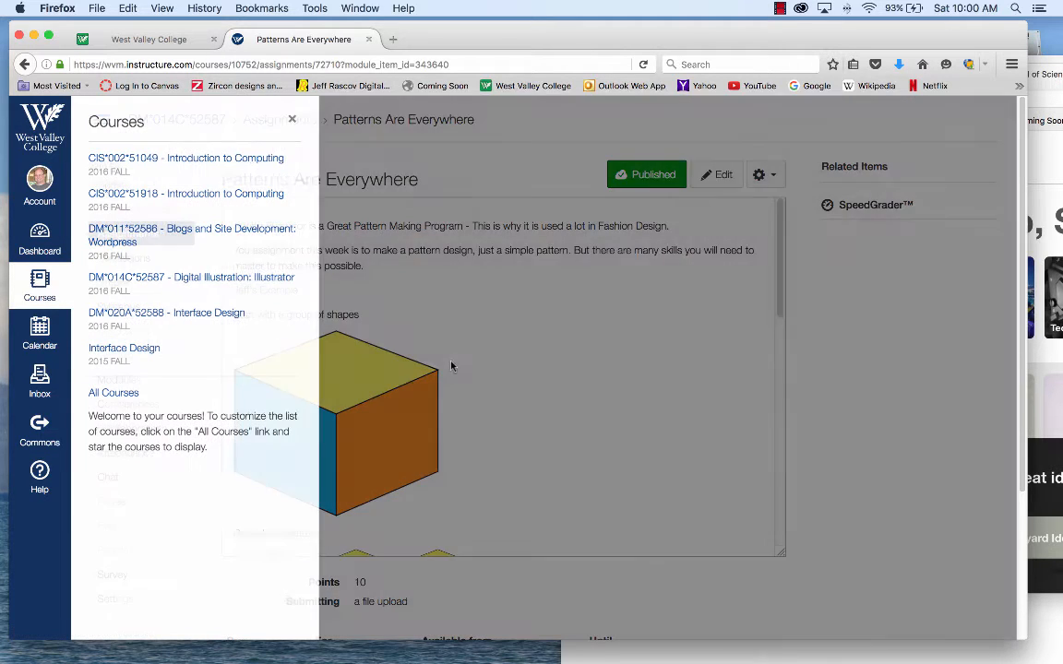
left_click(268, 288)
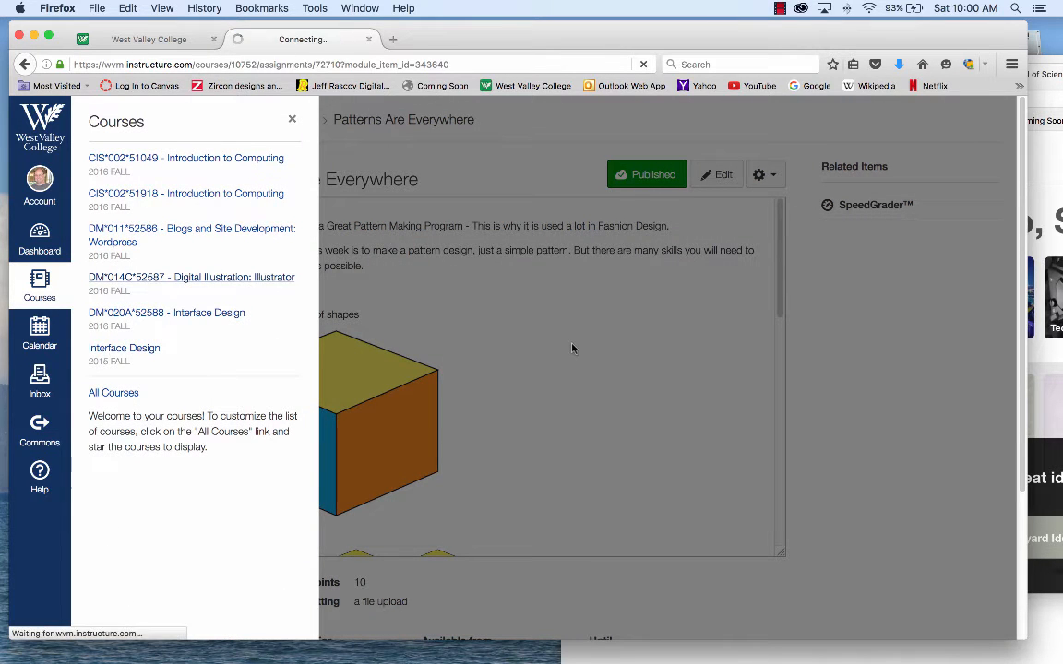
scroll(599, 394, "down", 5)
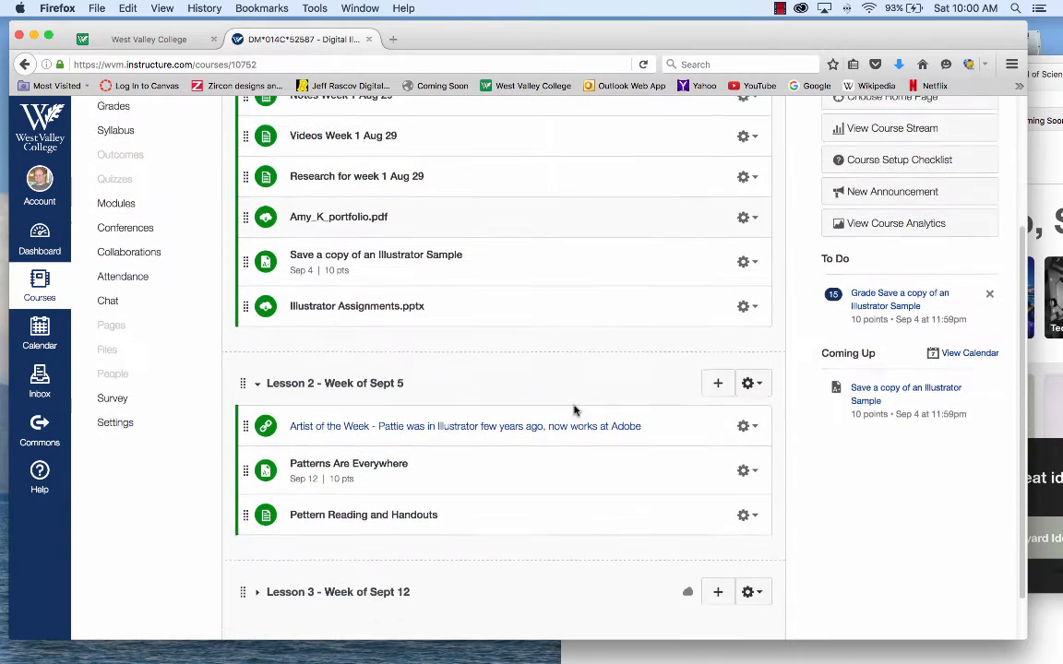
left_click(407, 461)
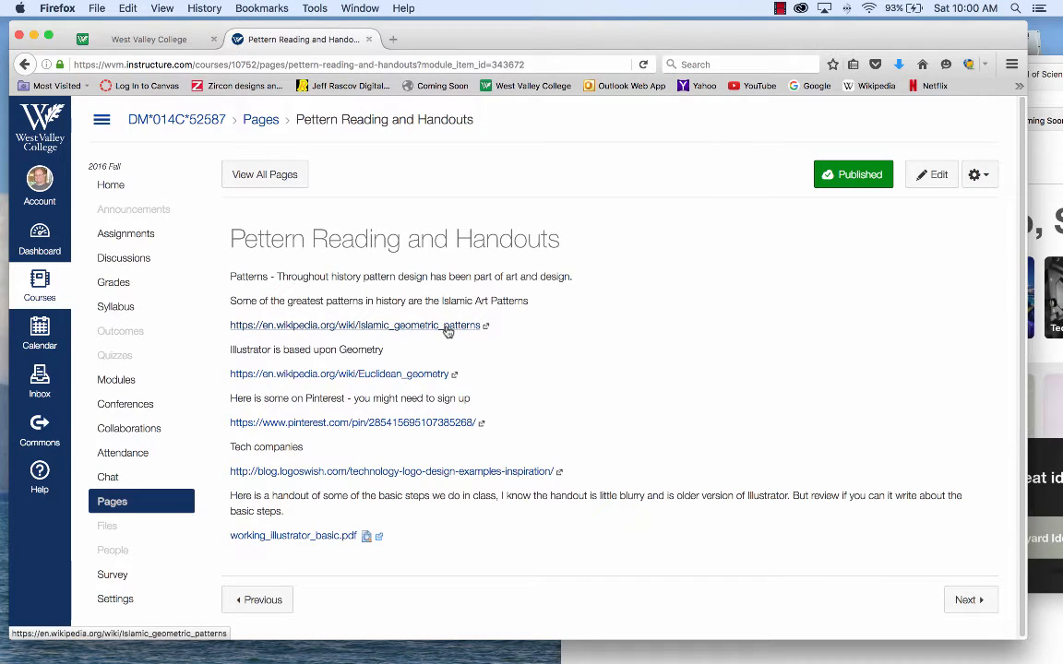
Step: Open the linked Islamic geometric patterns article, examine the minaret tile photo at full size, and return to the article
left_click(448, 328)
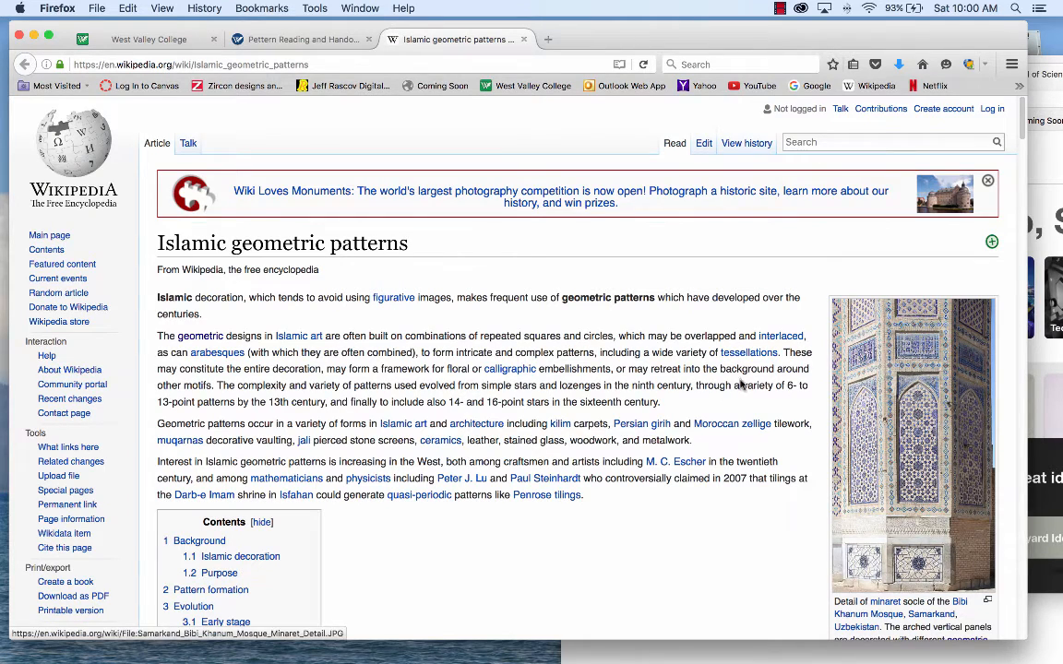
left_click(909, 432)
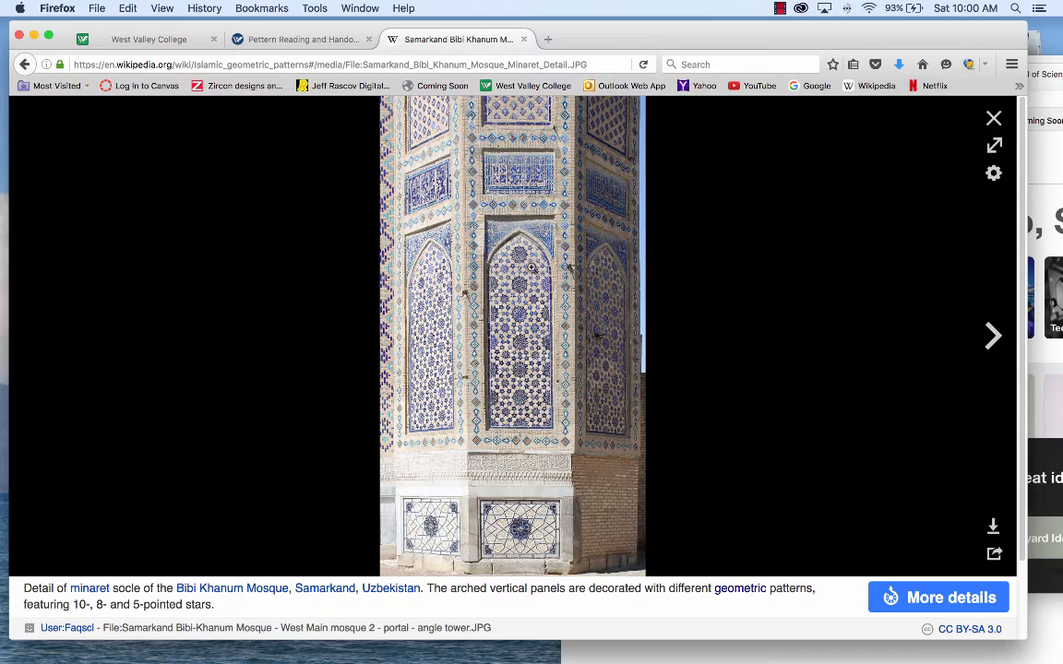
left_click(522, 300)
left_click(518, 338)
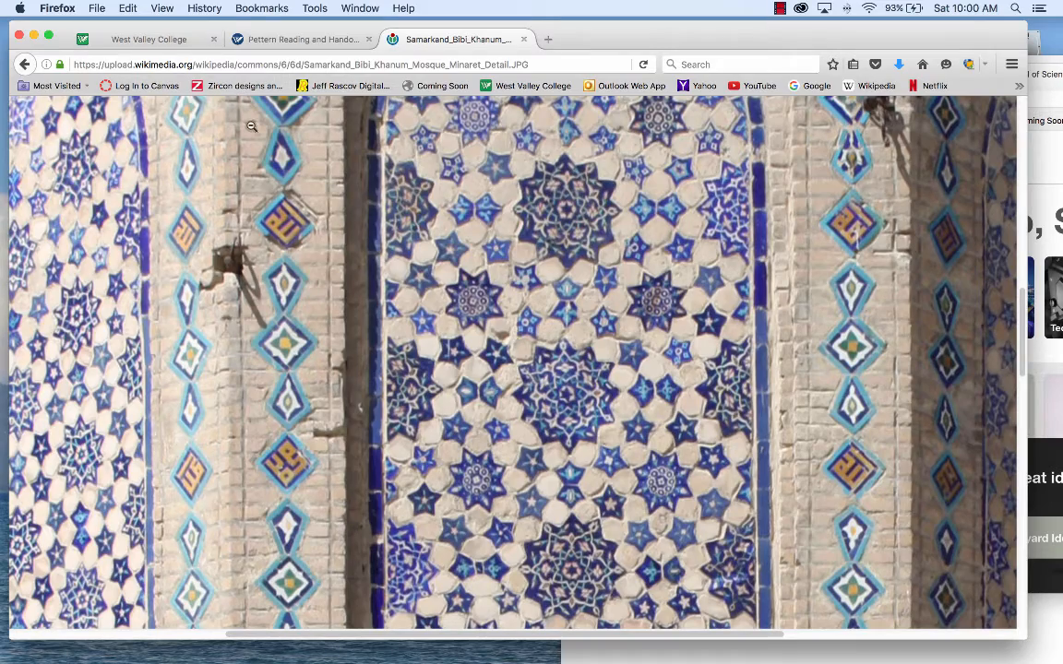
left_click(24, 65)
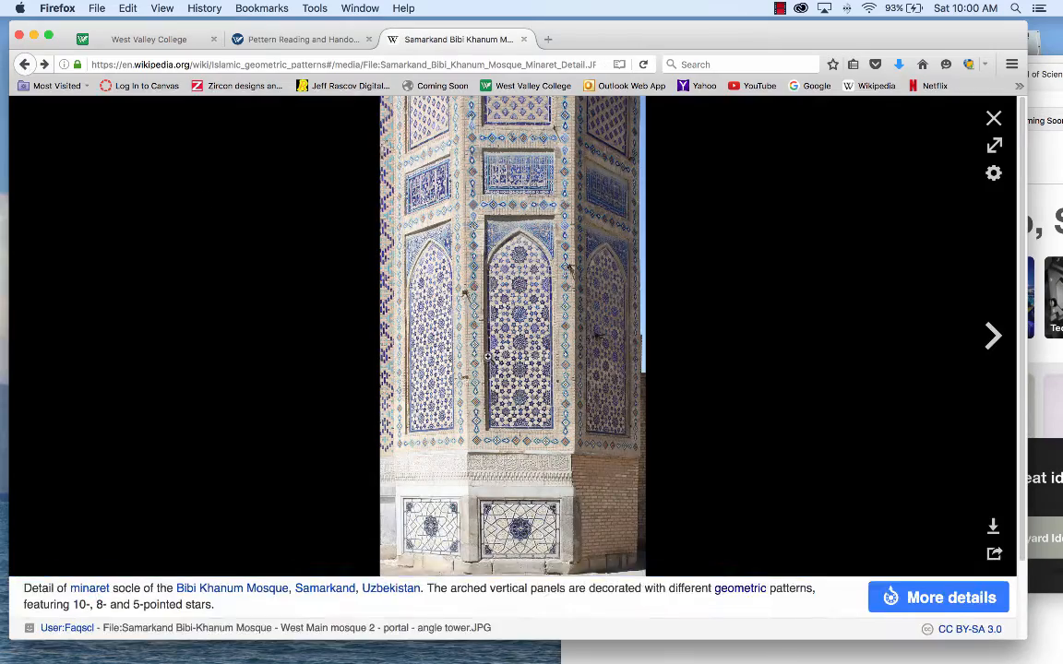
left_click(24, 65)
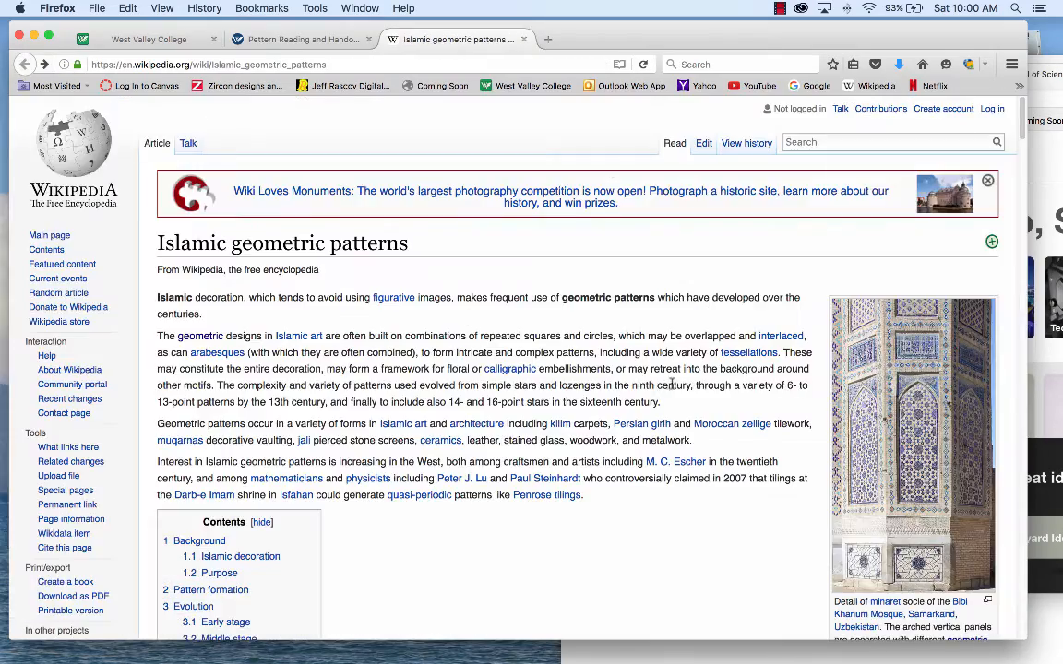
Step: Examine the enlarged girih pattern construction drawing in the article's pattern formation gallery, and return to the article
scroll(646, 380, "down", 15)
scroll(647, 386, "down", 10)
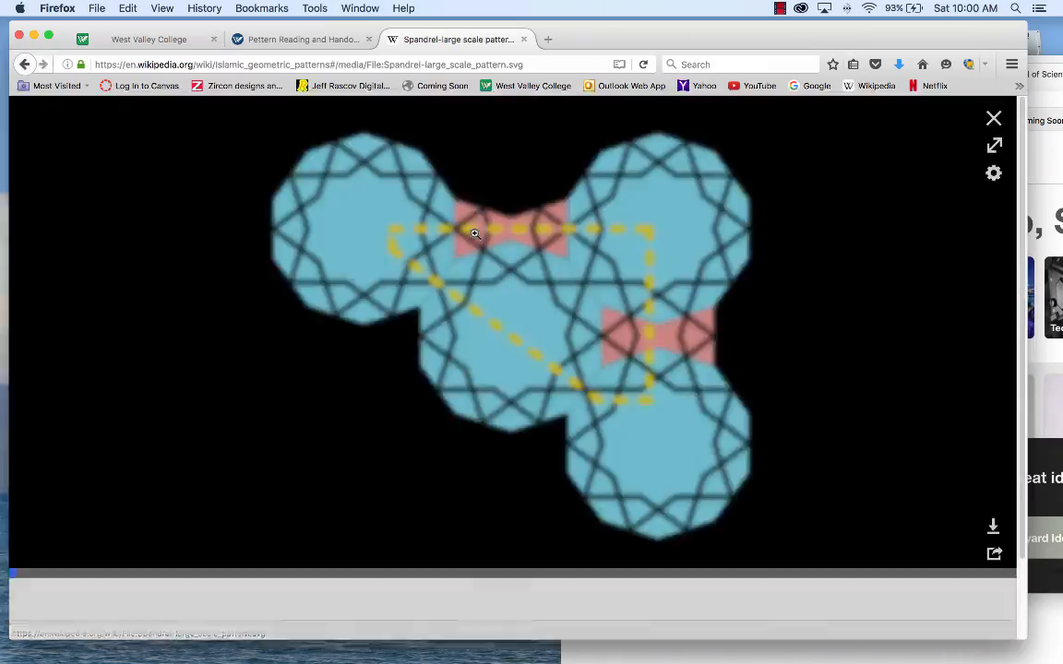
left_click(426, 212)
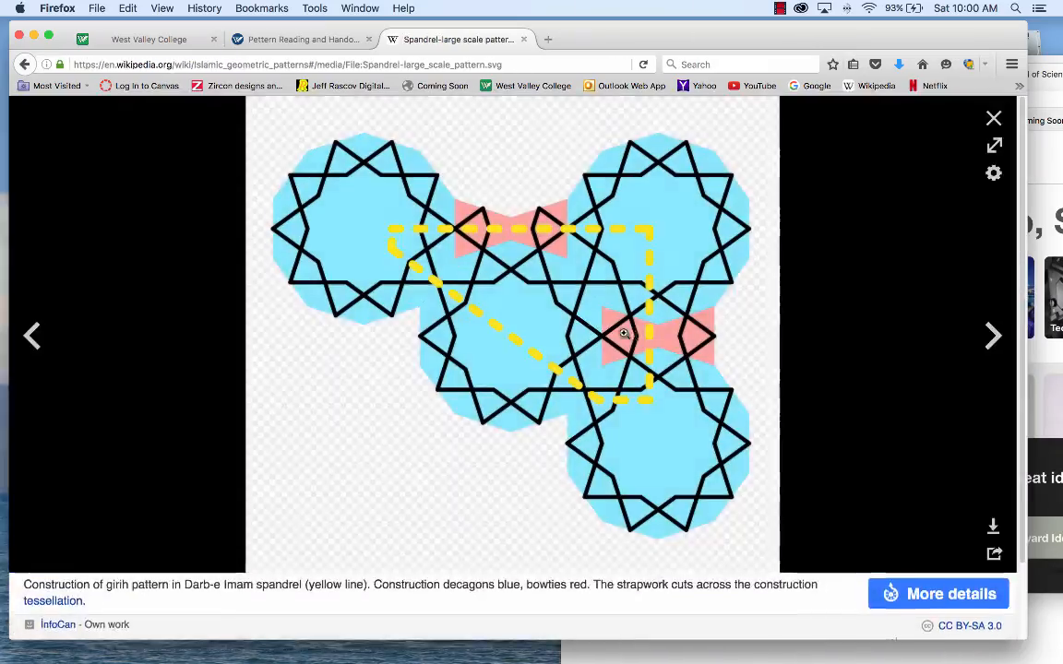
left_click(24, 65)
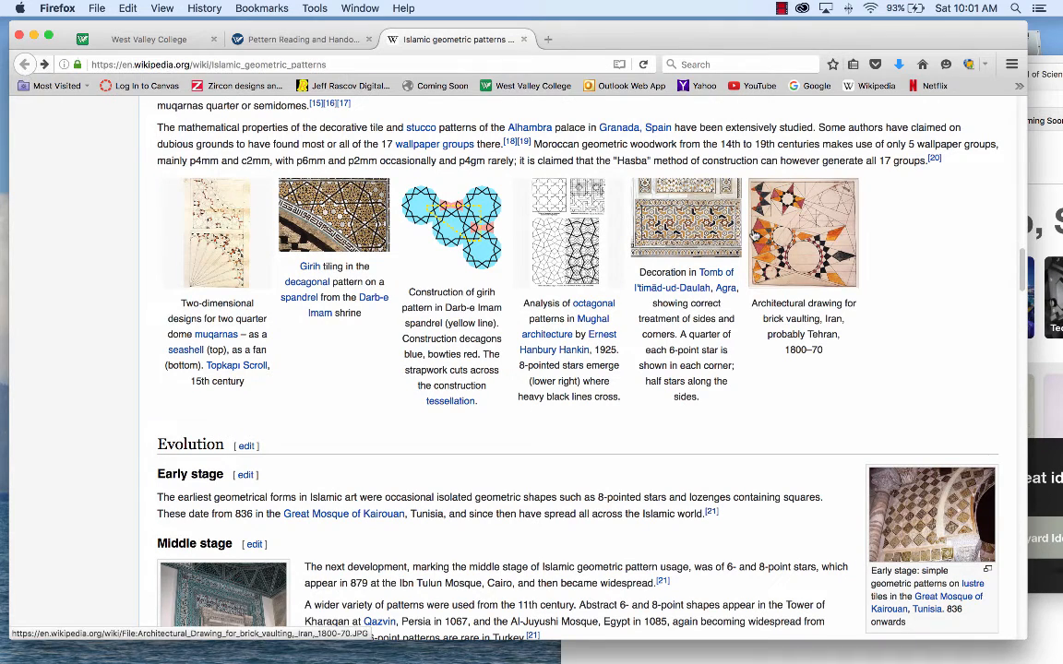
Step: Switch to Illustrator and create a new landscape Letter document, 792 by 612 pt, in CMYK color mode
mouse_move(499, 657)
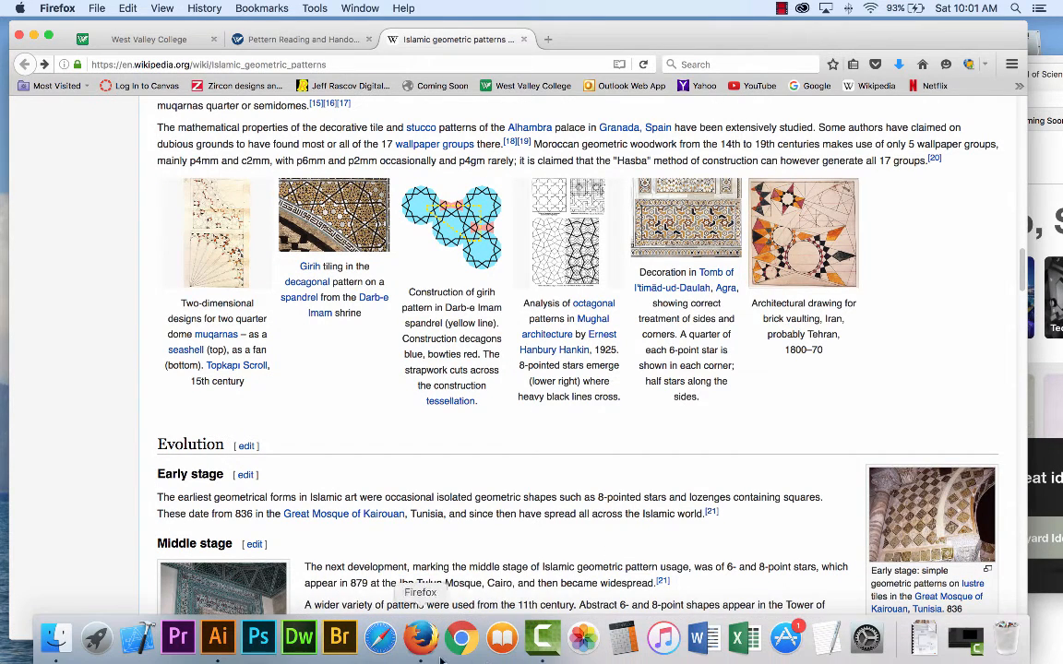
left_click(218, 636)
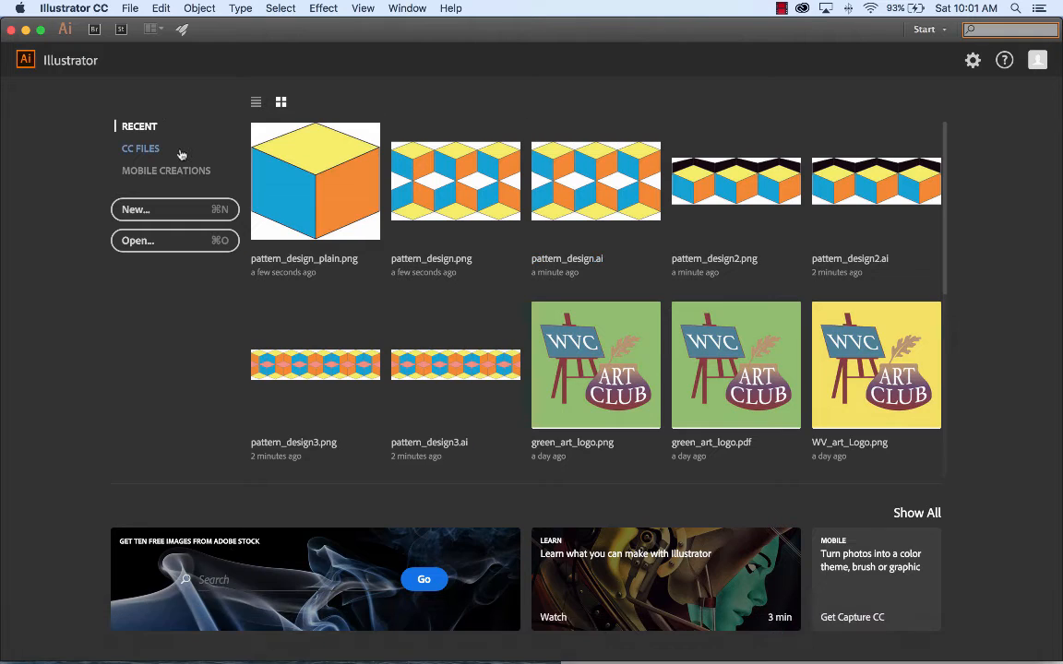
left_click(130, 7)
left_click(140, 26)
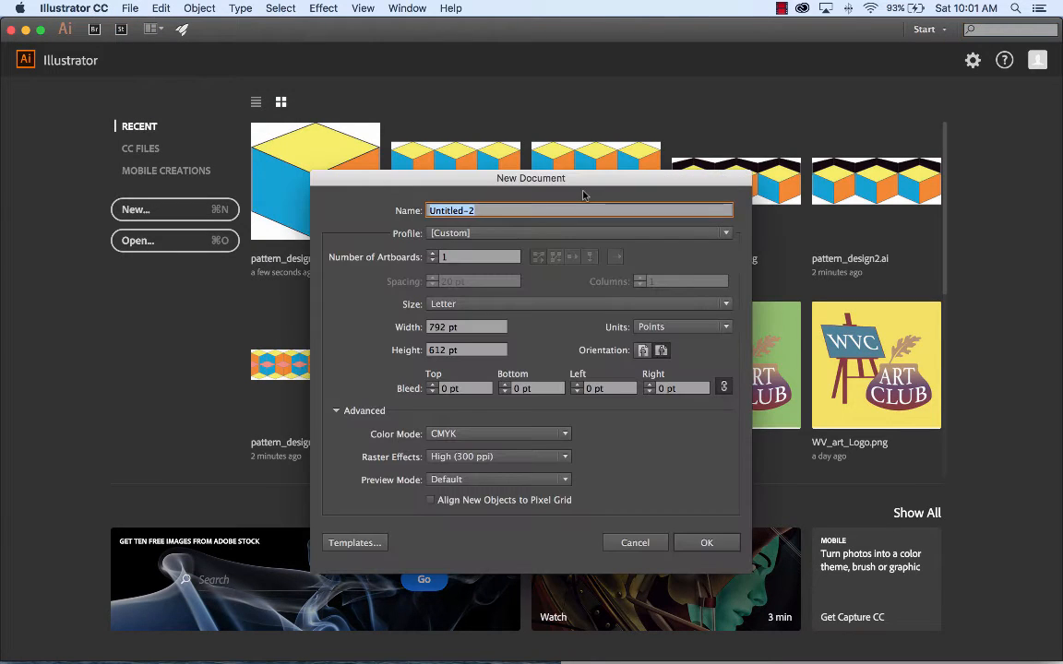
left_click(706, 543)
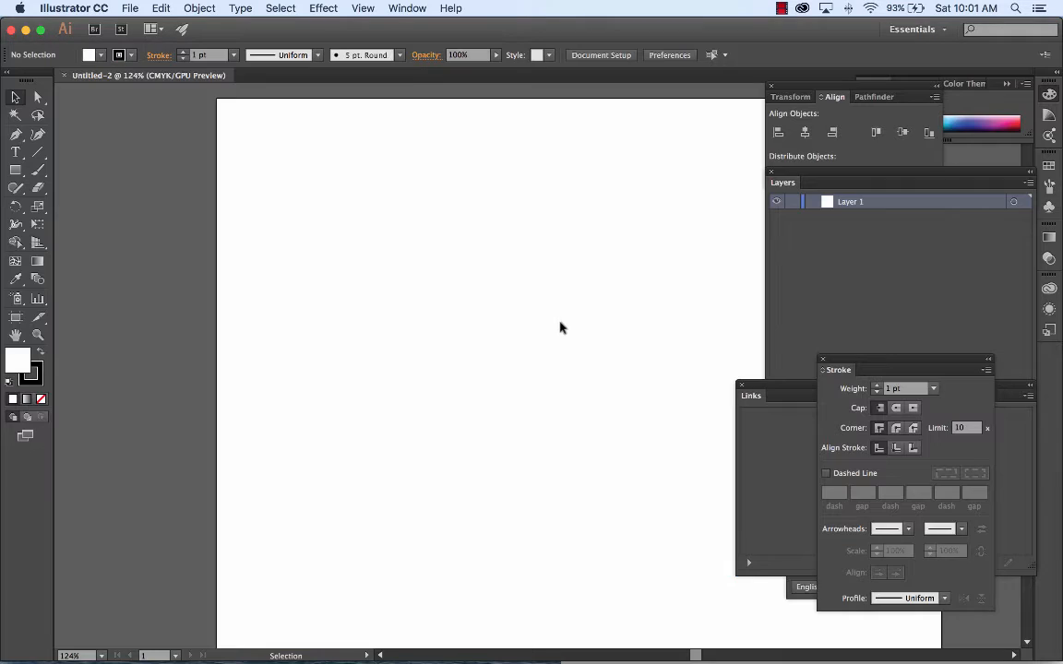
Step: Draw a square about 146 pt on each side on the artboard and move it slightly down and to the right
left_click_drag(598, 279, 450, 256)
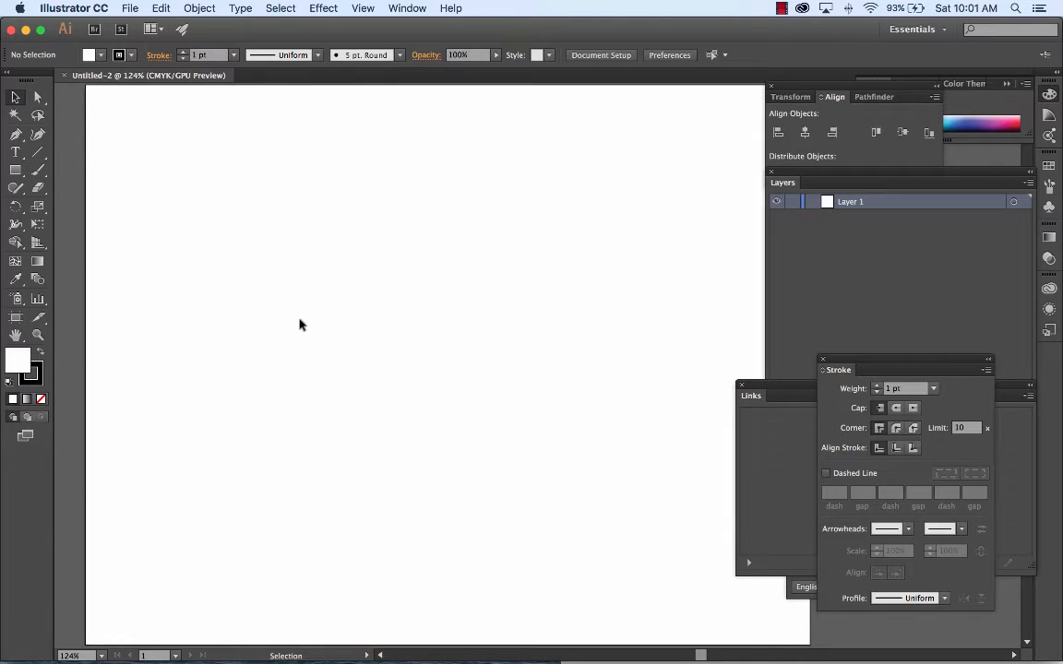
left_click(15, 171)
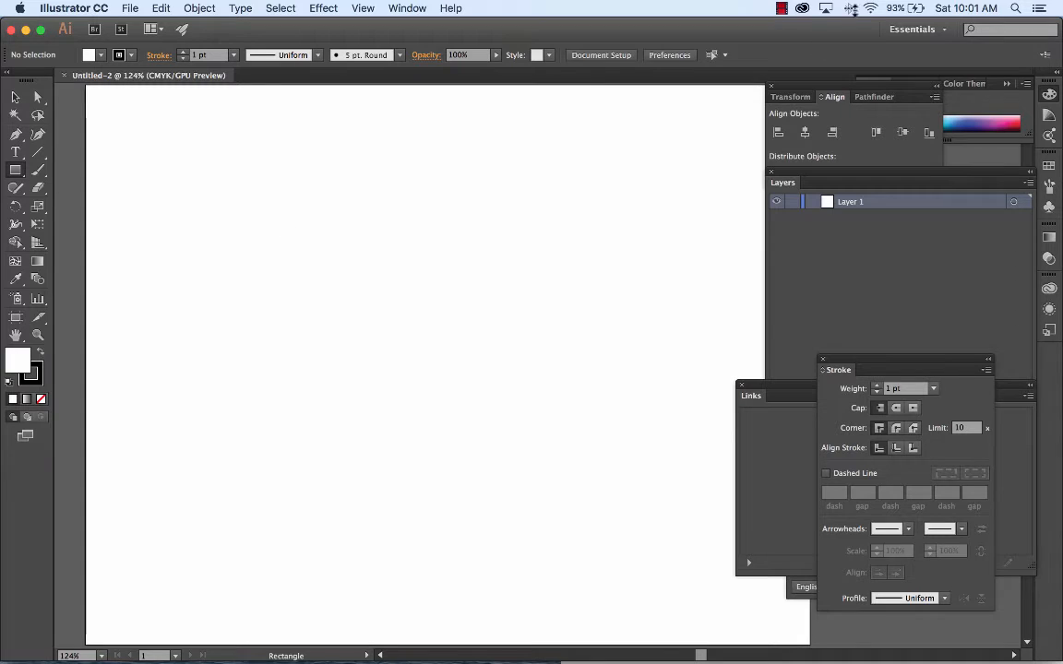
left_click(803, 11)
left_click(831, 38)
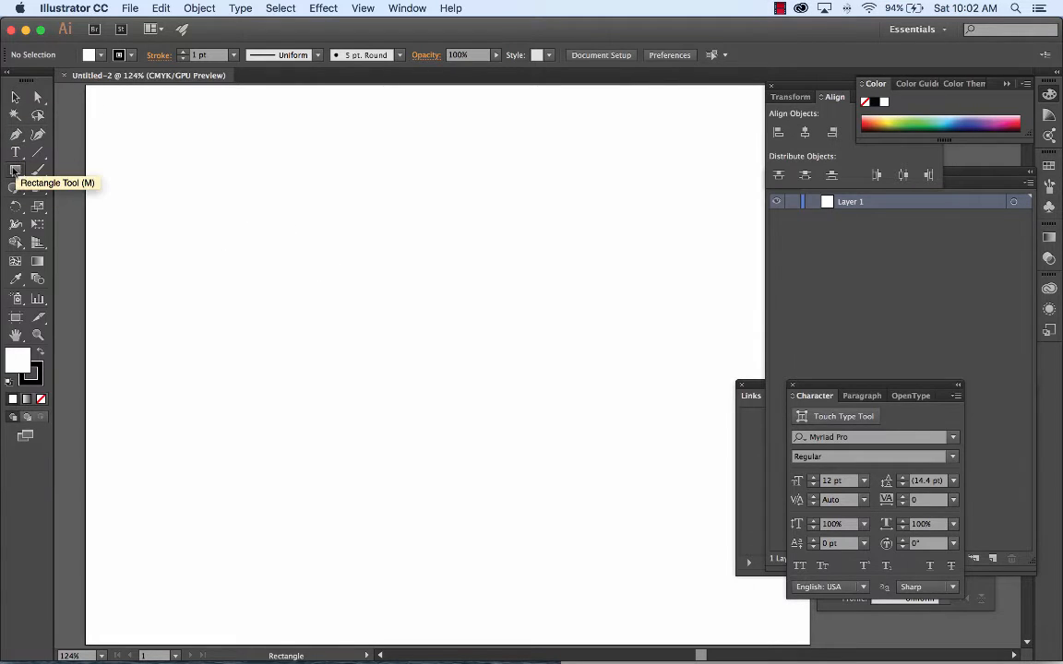
left_click_drag(253, 216, 387, 348)
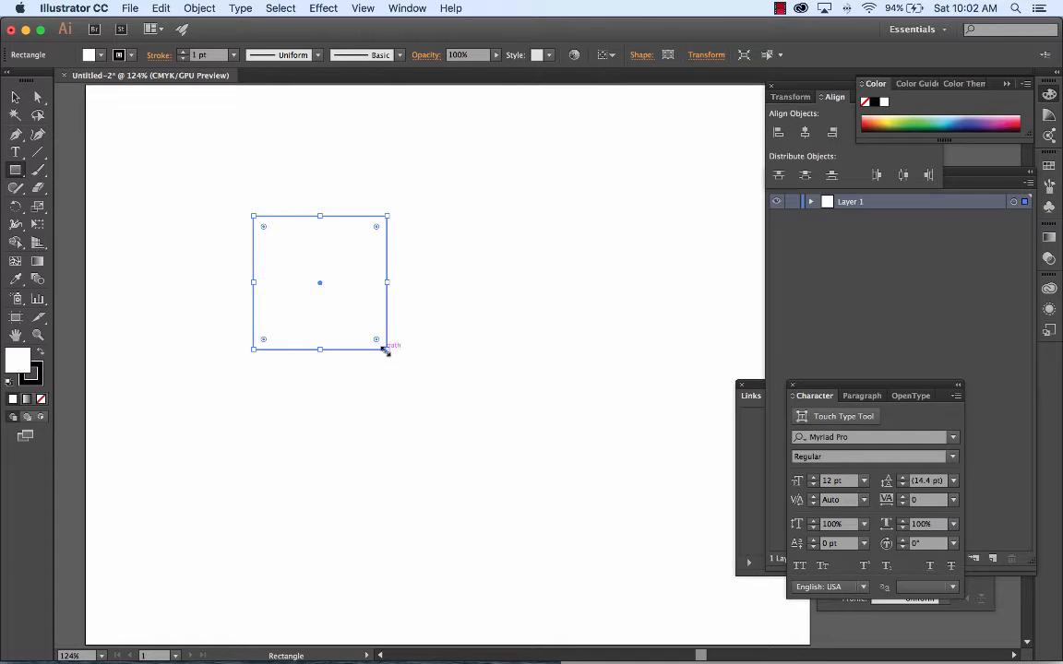
left_click(15, 97)
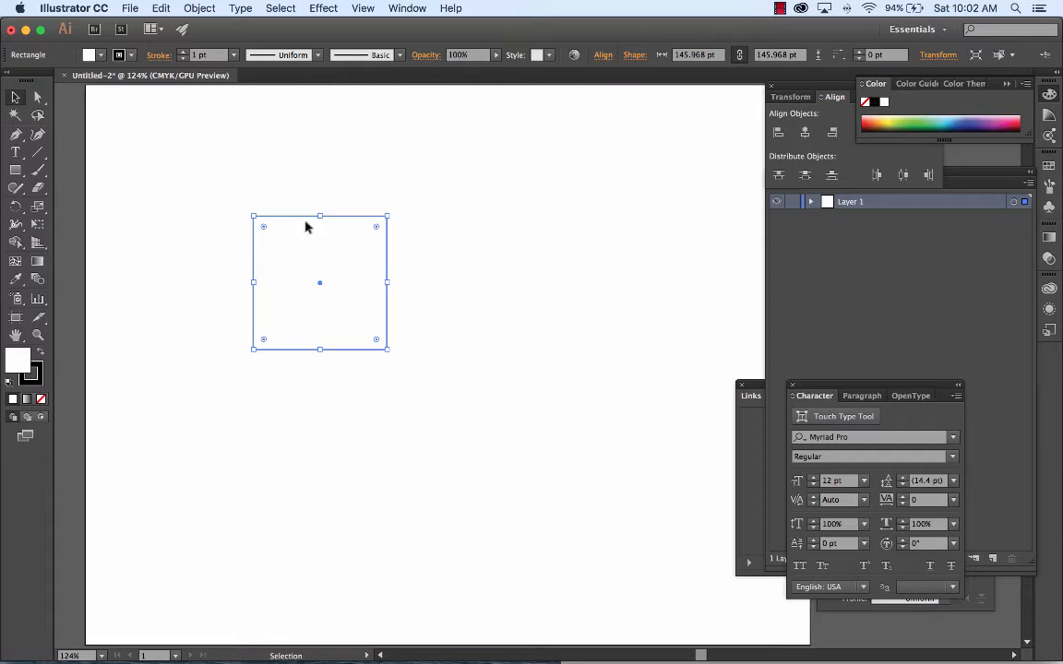
left_click_drag(326, 254, 350, 307)
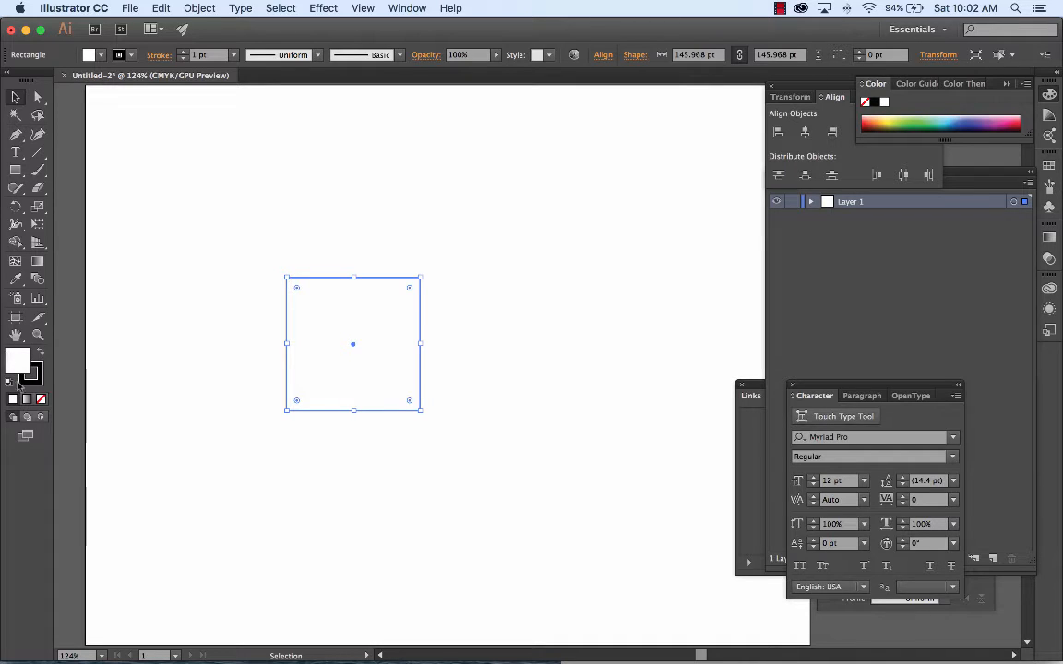
Step: Fill the square with a warm orange-yellow picked from the CMYK spectrum
left_click(893, 117)
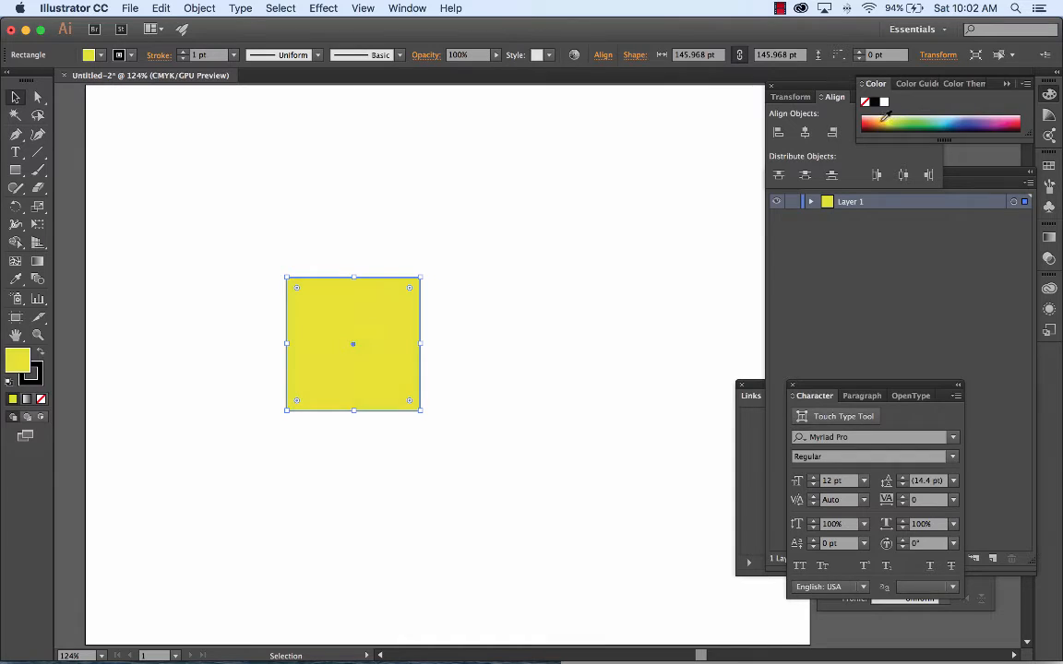
left_click(886, 117)
left_click(895, 117)
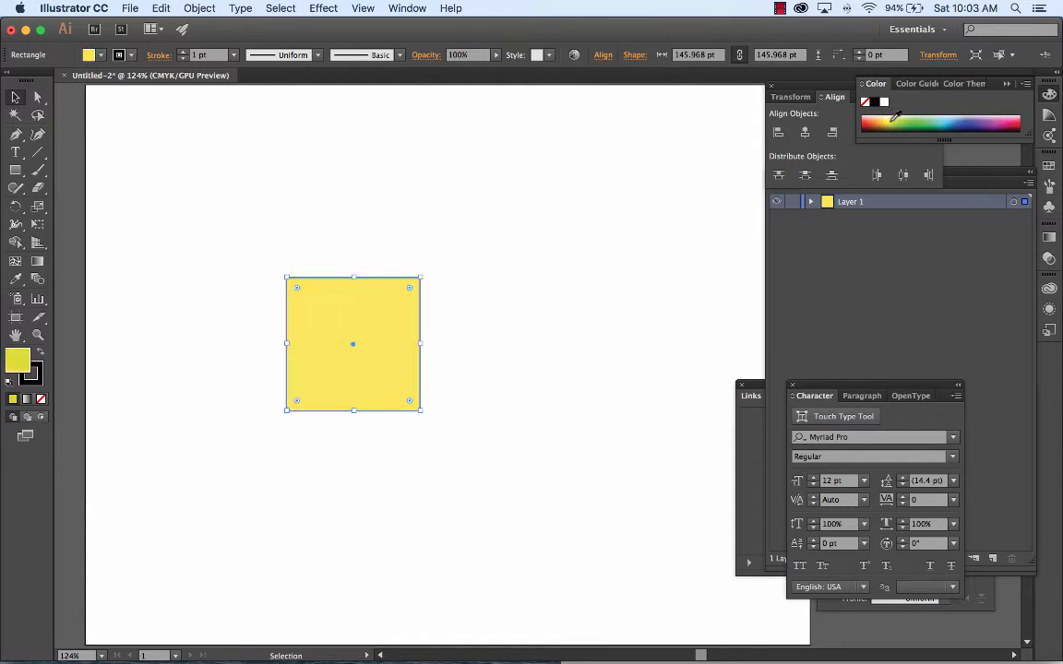
left_click(895, 118)
left_click(886, 117)
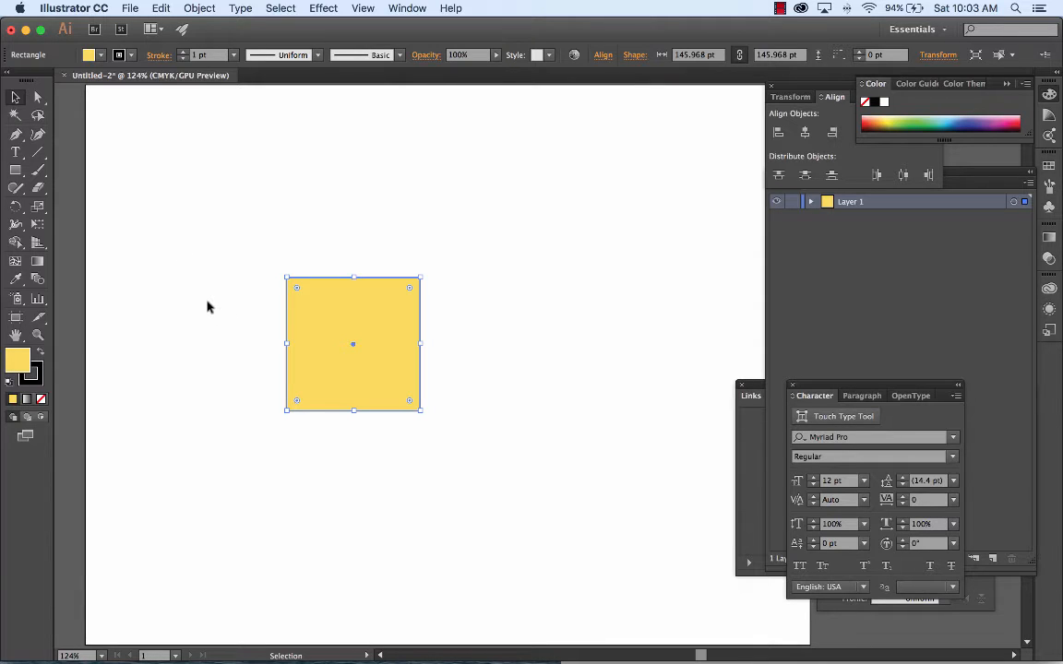
Step: Select the two anchor points on the square's left edge together with the Direct Selection tool
left_click(38, 97)
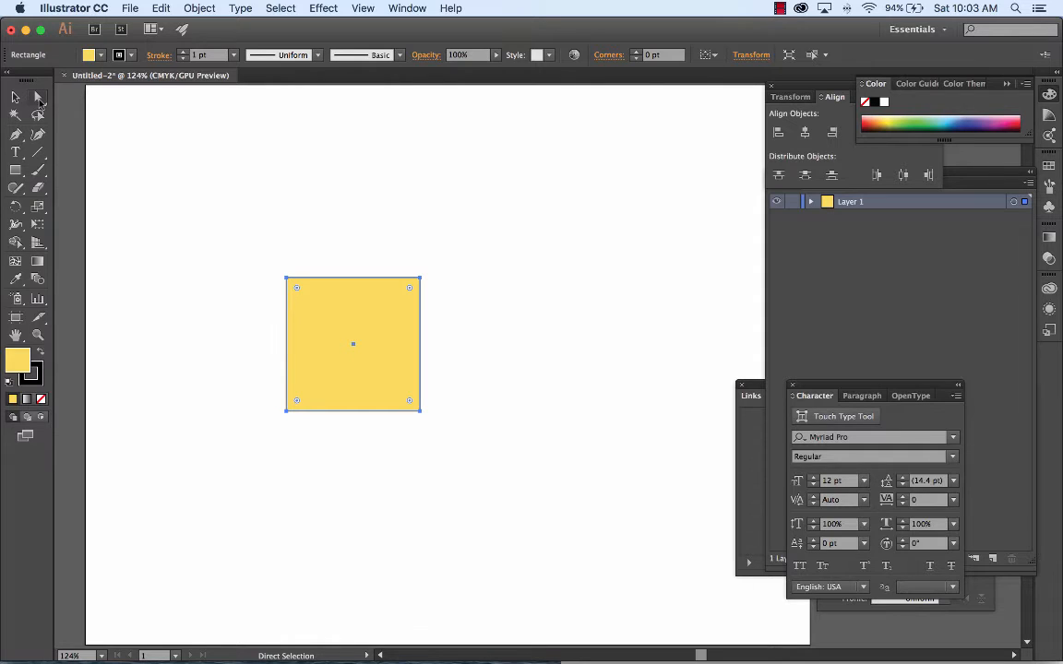
left_click(38, 96)
left_click_drag(258, 252, 297, 430)
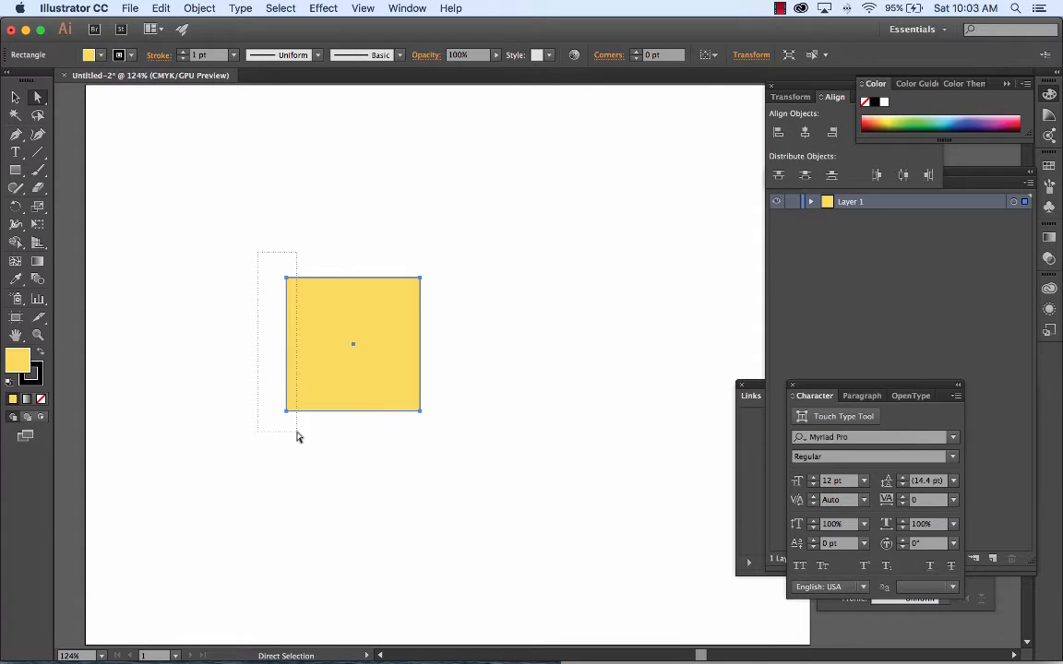
left_click_drag(296, 431, 297, 431)
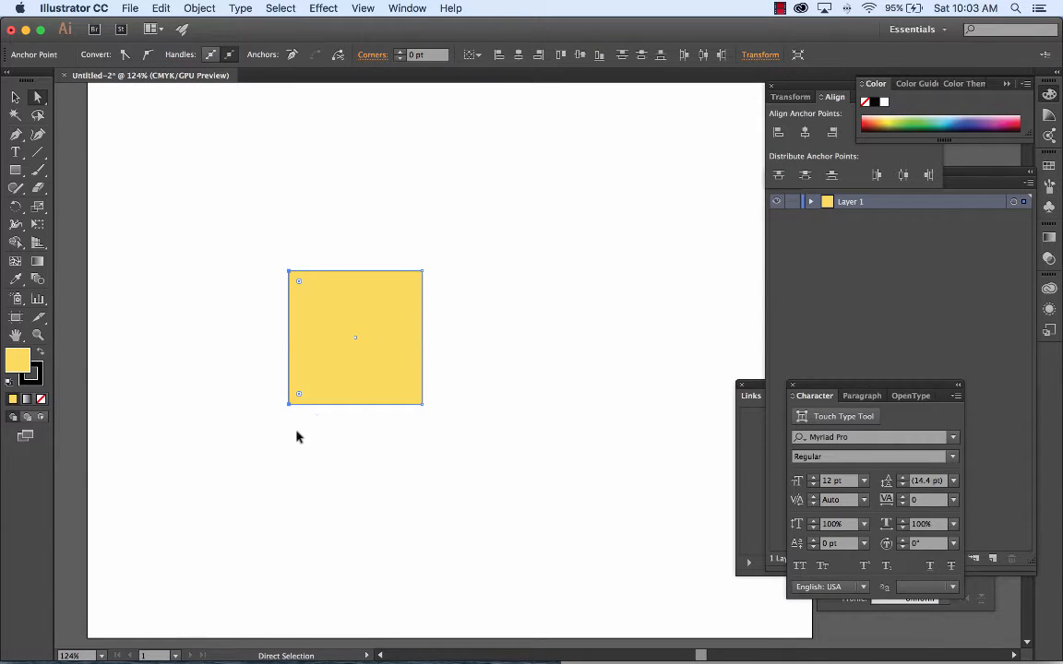
key("super+plus")
key("super+plus")
key("space")
left_click_drag(268, 345, 429, 352)
left_click(265, 178)
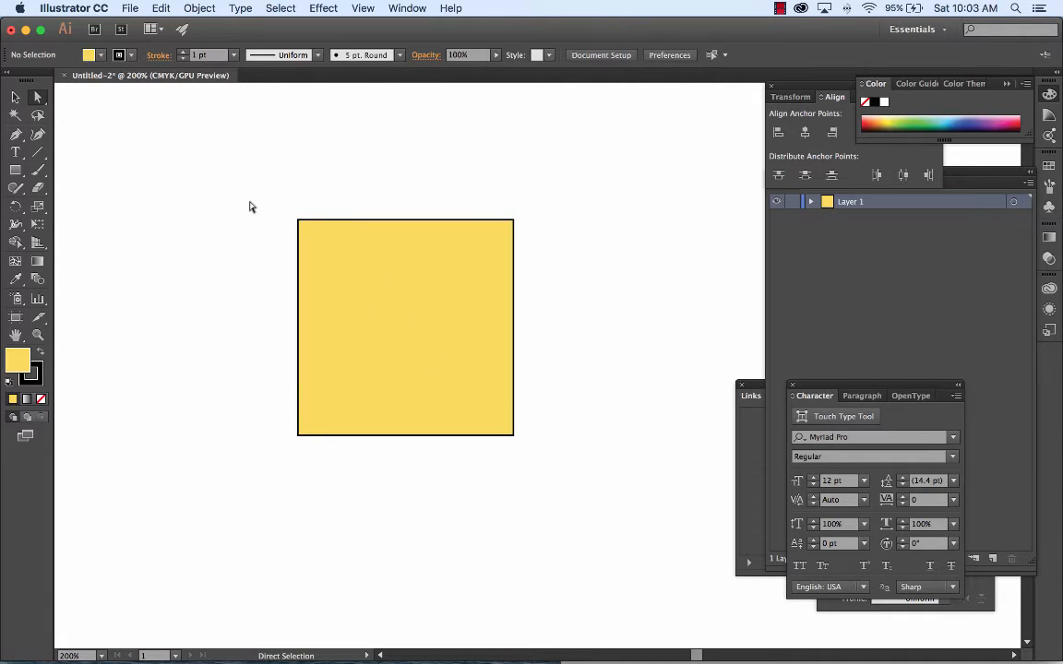
left_click_drag(243, 181, 309, 482)
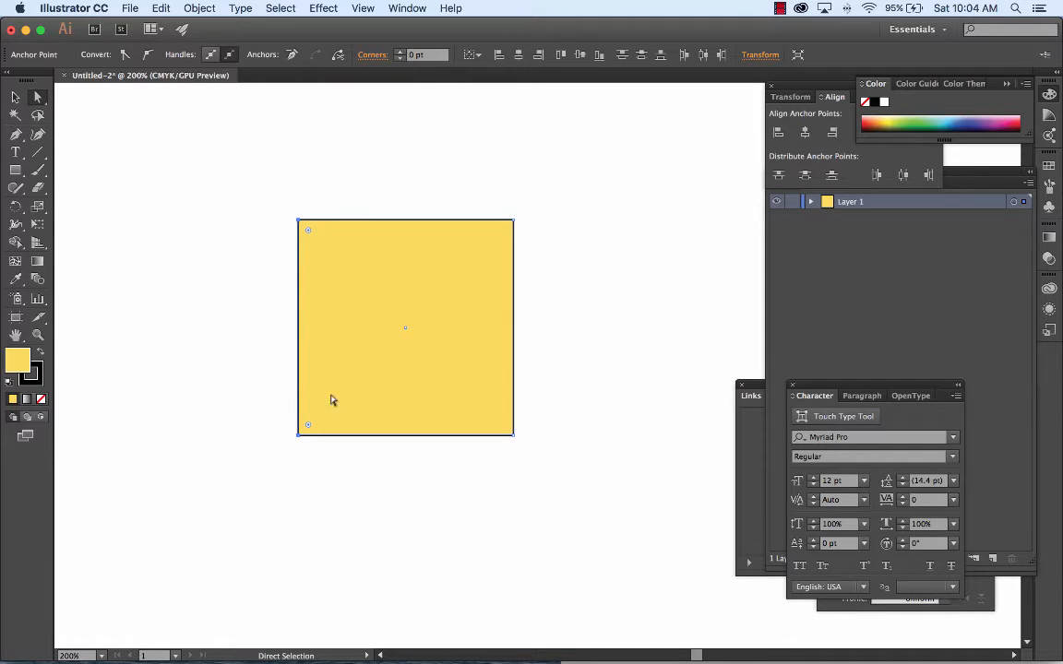
Step: Reselect the square's left-edge anchor points one at a time, adding the lower corner to the upper corner
left_click(308, 203)
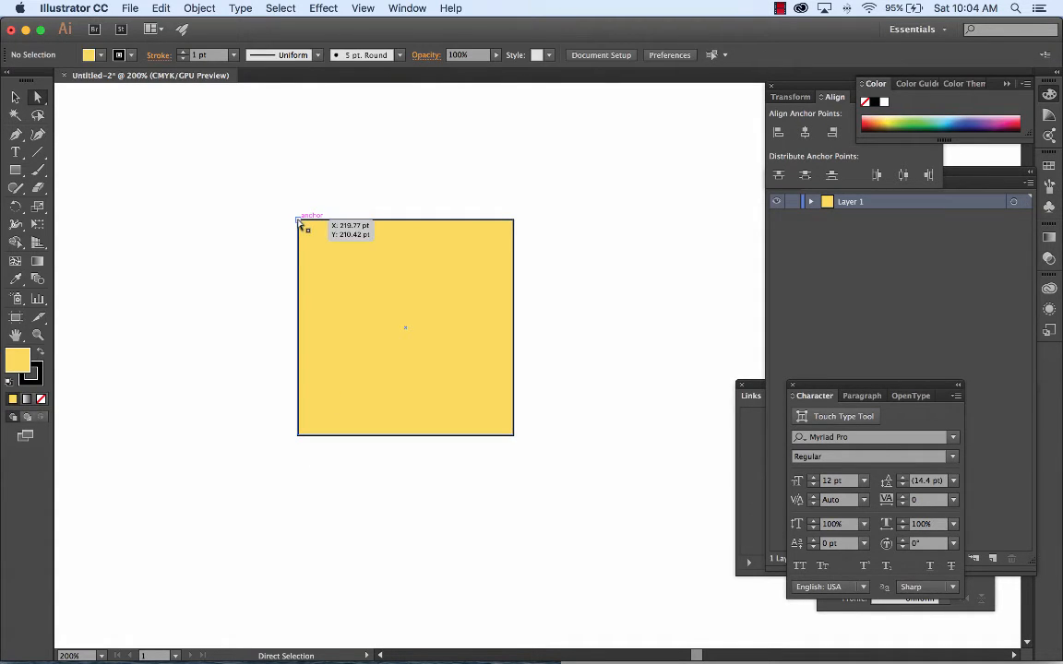
left_click(299, 220)
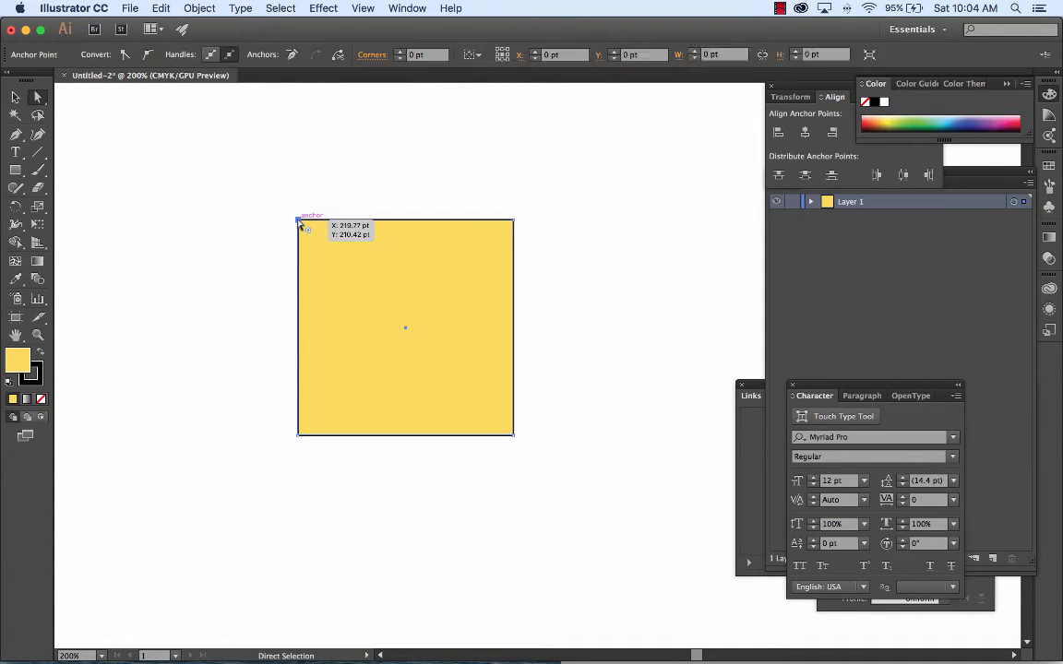
left_click(298, 435, "shift")
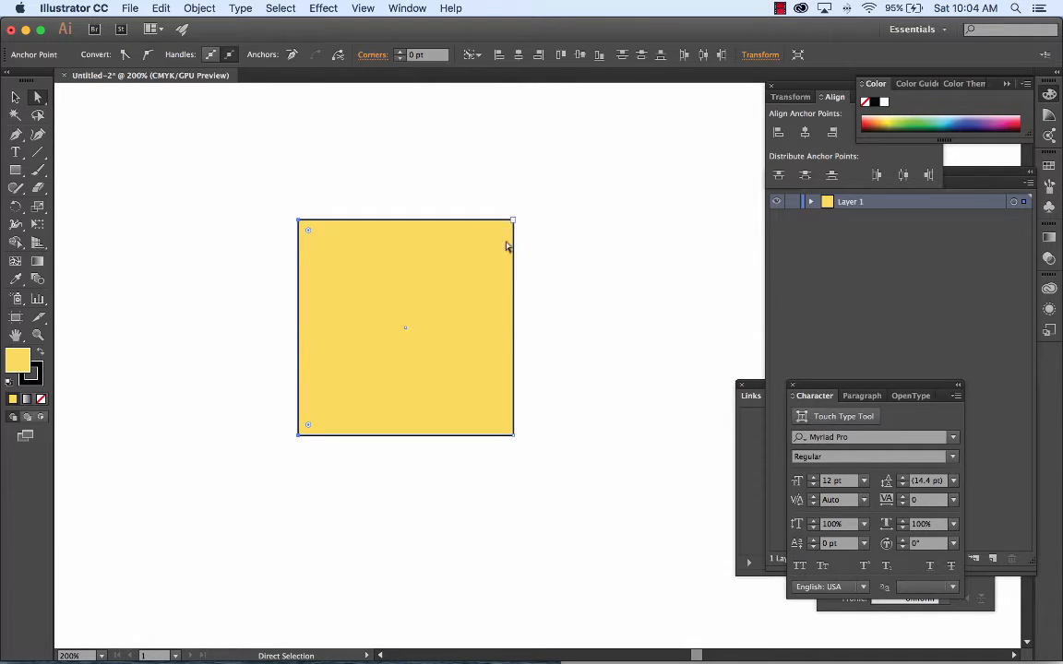
left_click(299, 222)
Step: Try to slant the square by moving its left edge straight up about 68 pt, and undo the move
key("super+minus")
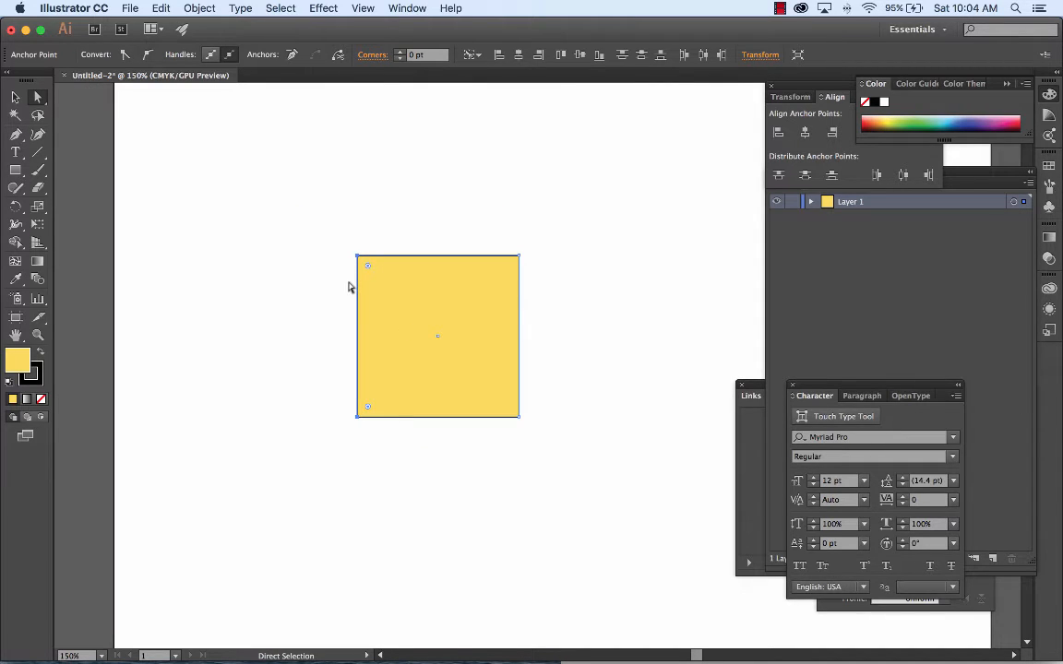
left_click(359, 256)
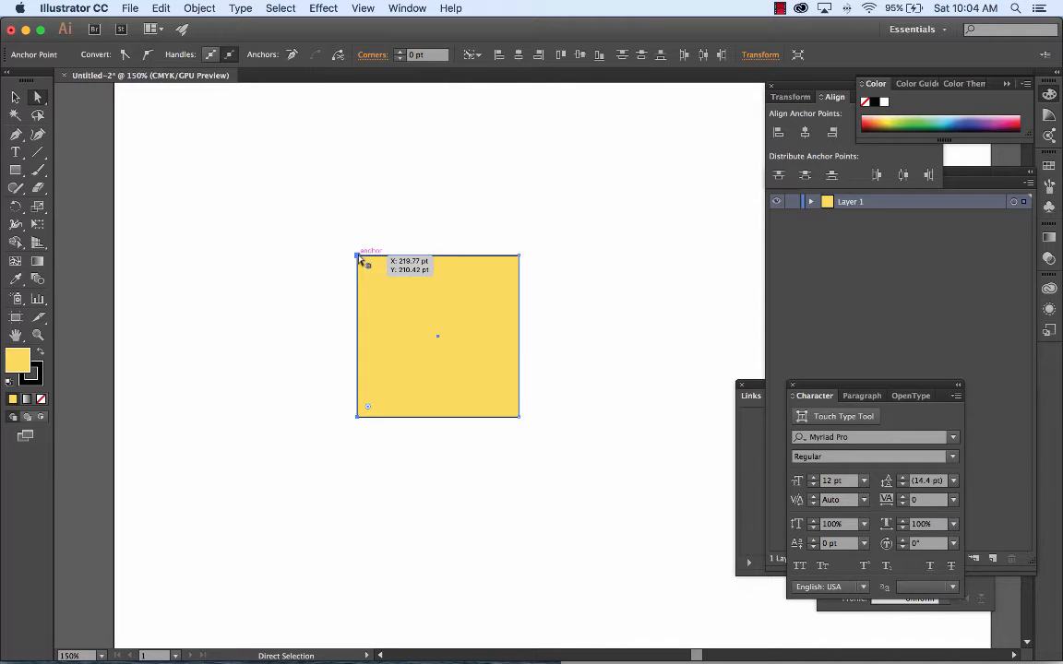
left_click_drag(359, 257, 359, 185)
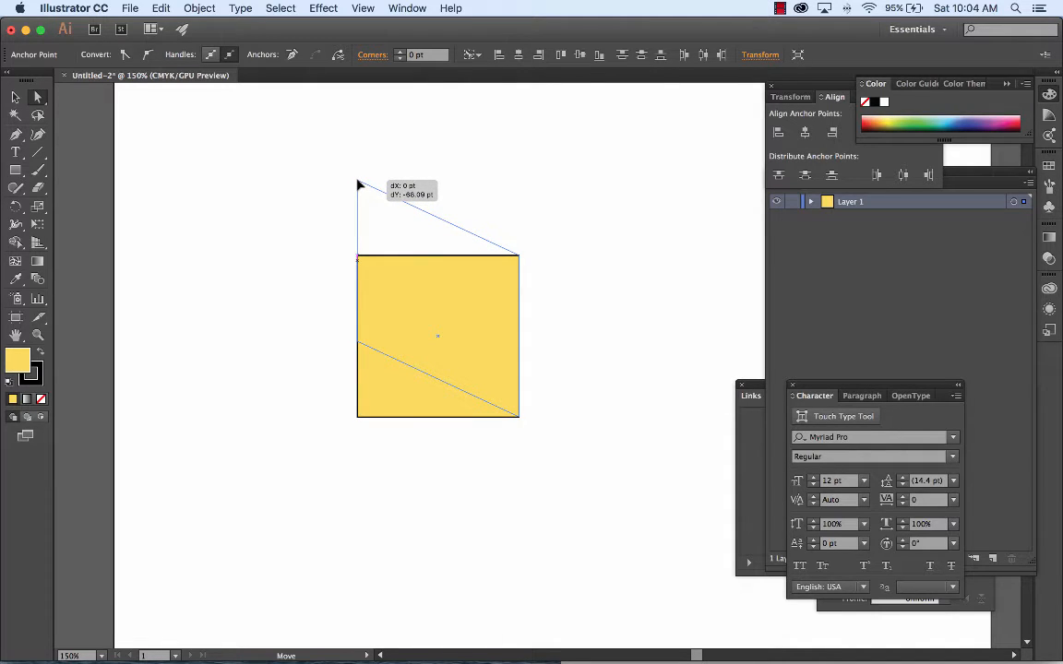
left_click_drag(360, 185, 361, 179)
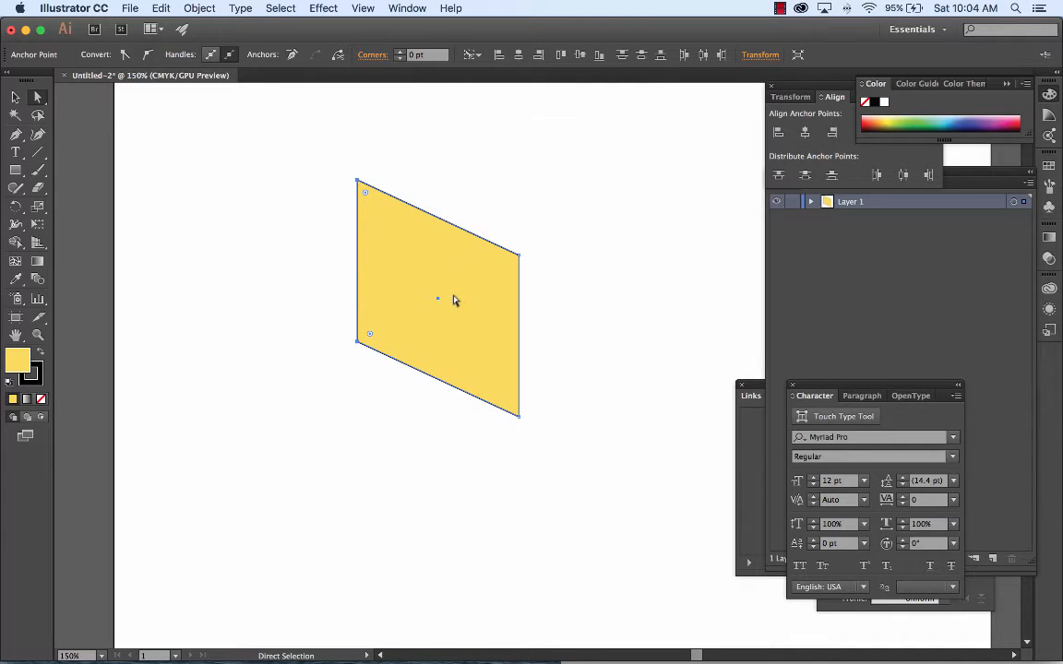
left_click(164, 7)
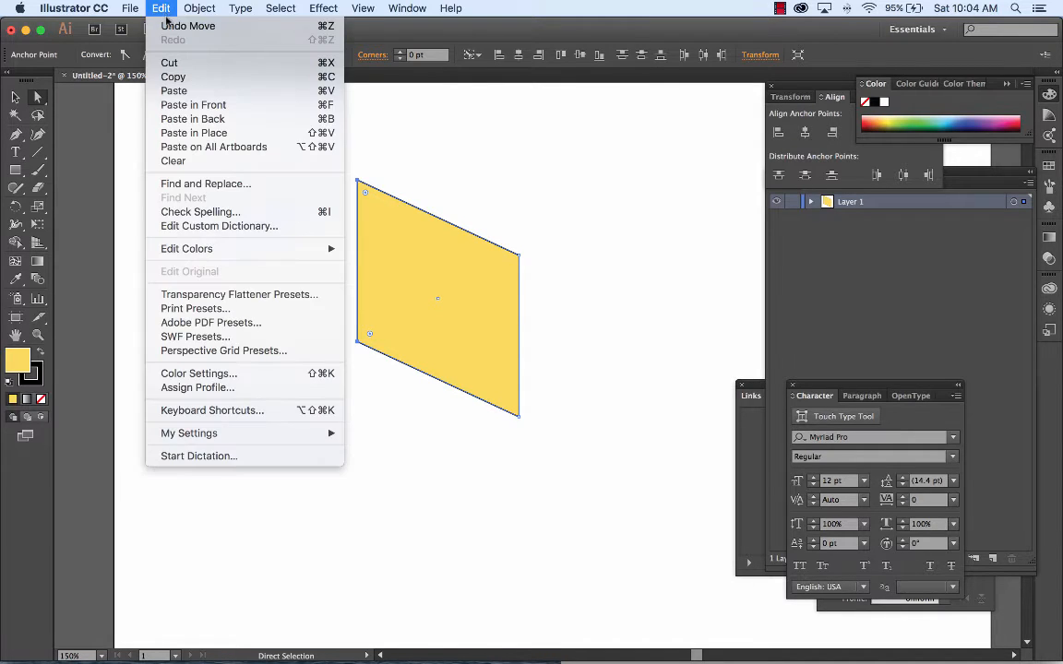
left_click(164, 26)
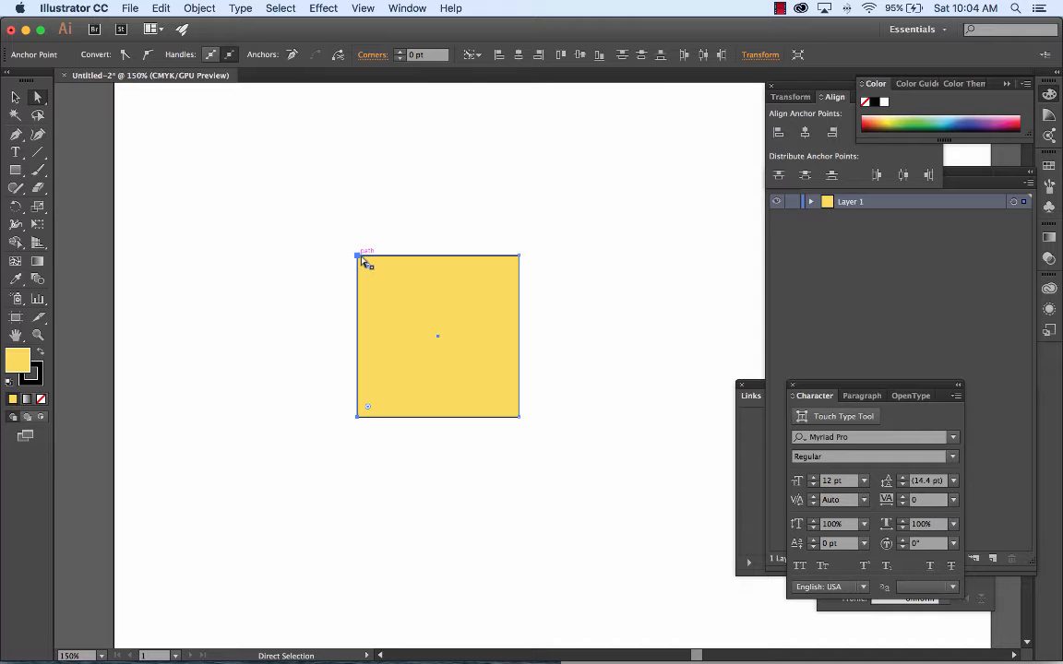
Step: Try reshaping the square from its upper-left corner with Free Transform, and undo the change
left_click(37, 225)
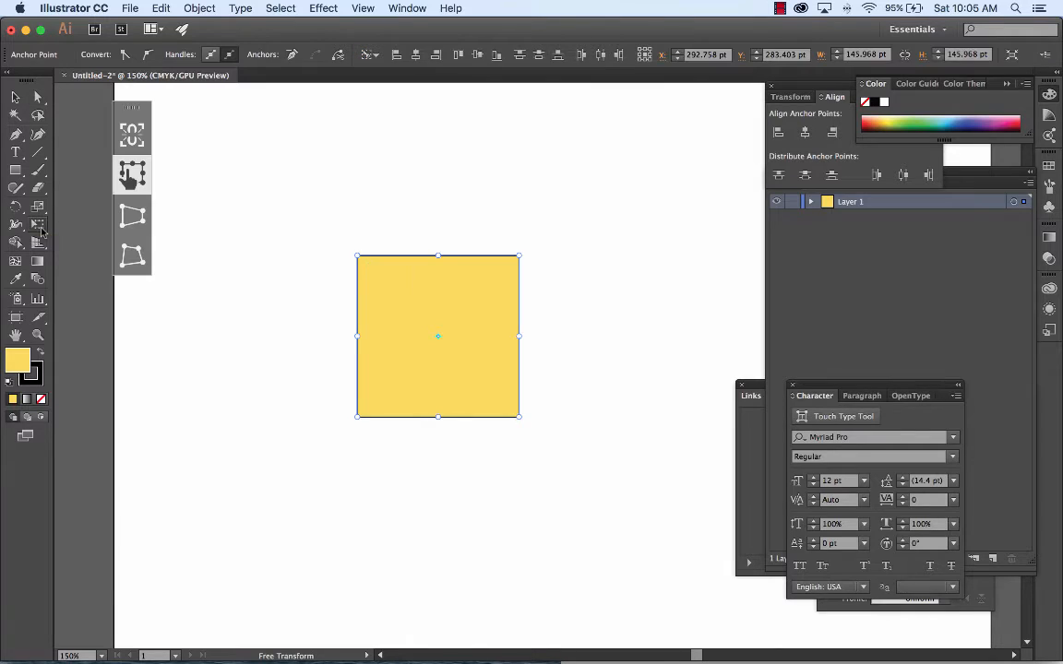
left_click(135, 176)
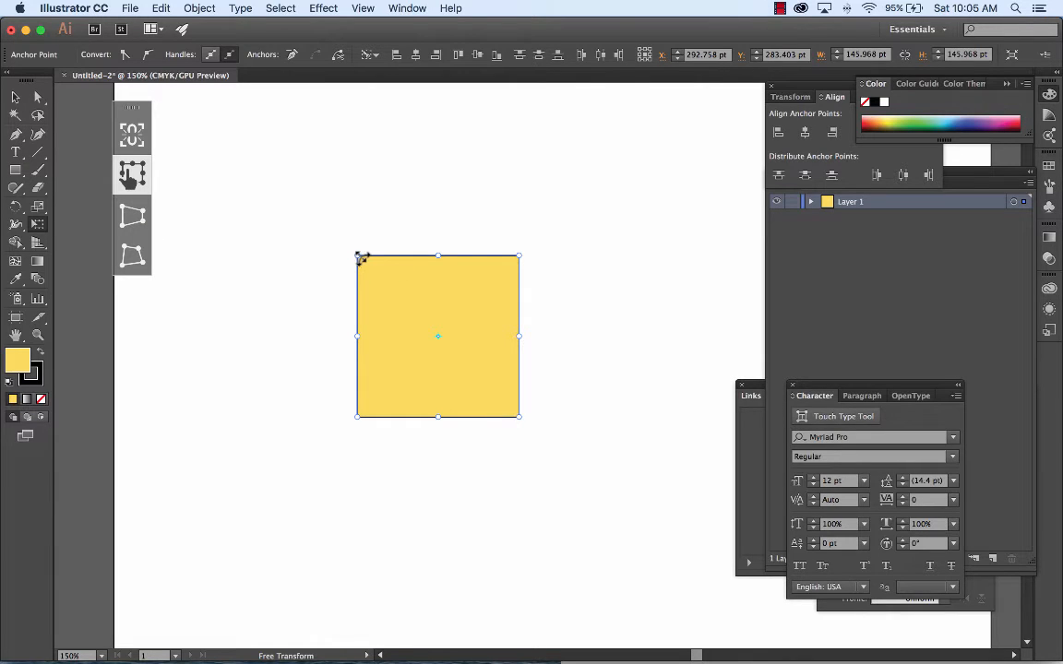
left_click_drag(356, 254, 366, 220)
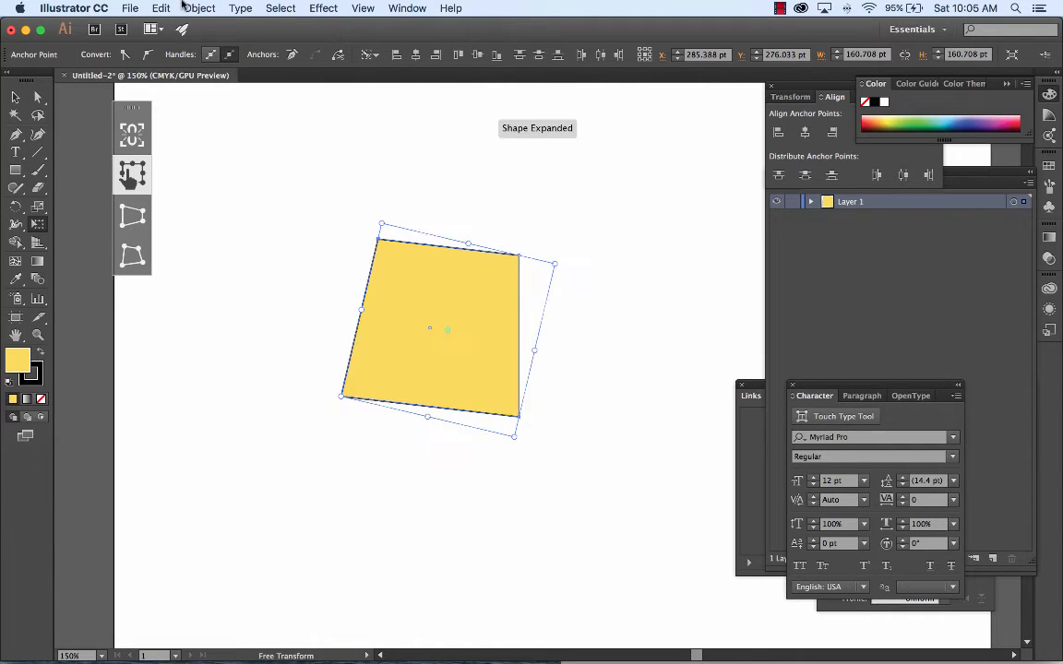
left_click(161, 8)
left_click(167, 28)
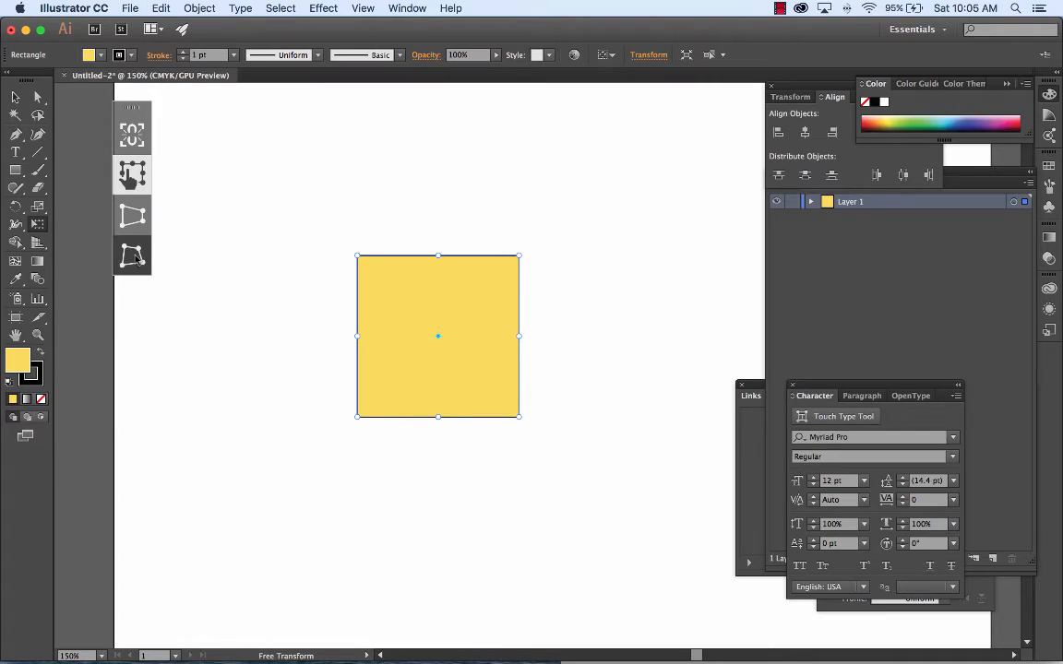
Step: Try moving only the square's upper-left corner upward with Free Distort, and undo the distortion
left_click(136, 258)
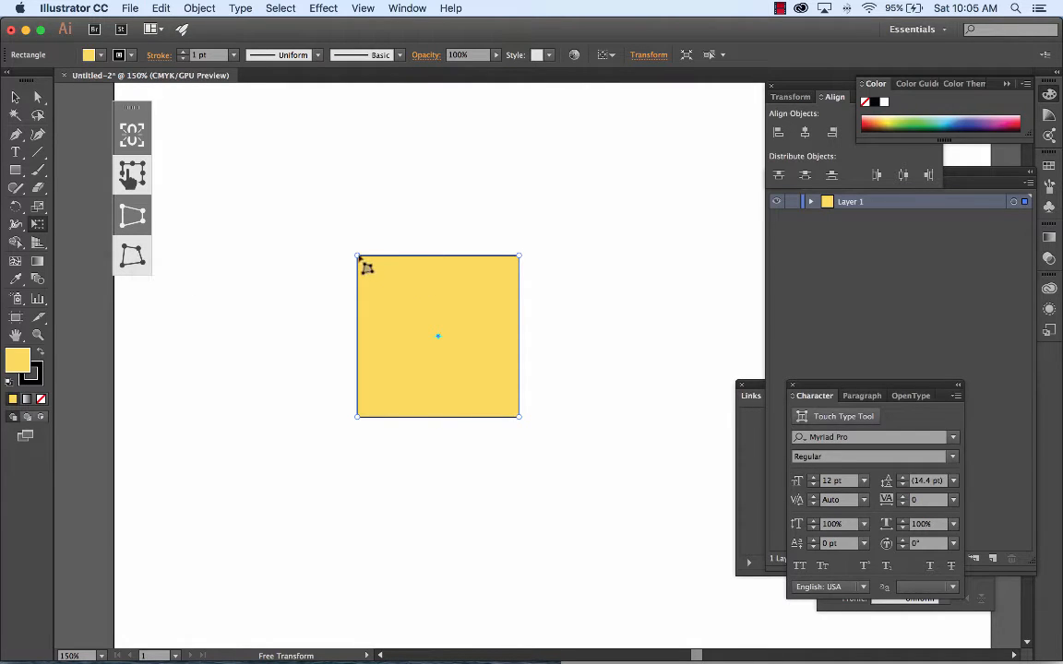
left_click_drag(357, 255, 354, 197)
left_click(161, 8)
left_click(185, 24)
left_click(780, 9)
left_click(783, 40)
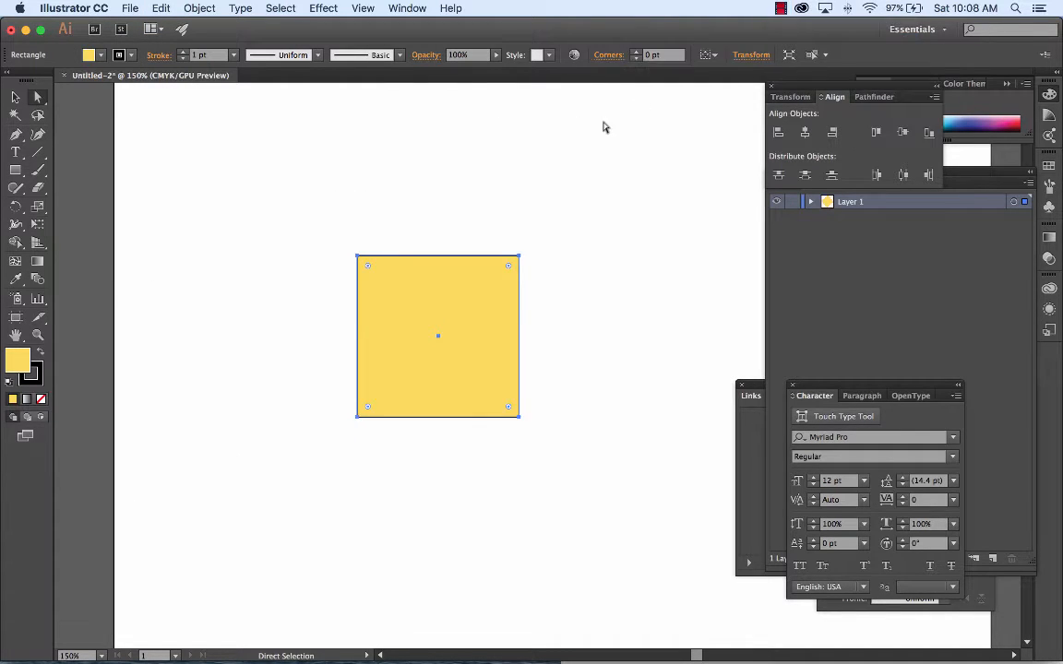
Step: Move the square's two left-edge anchor points straight up by nearly half its height to make a slanted parallelogram
left_click(328, 235)
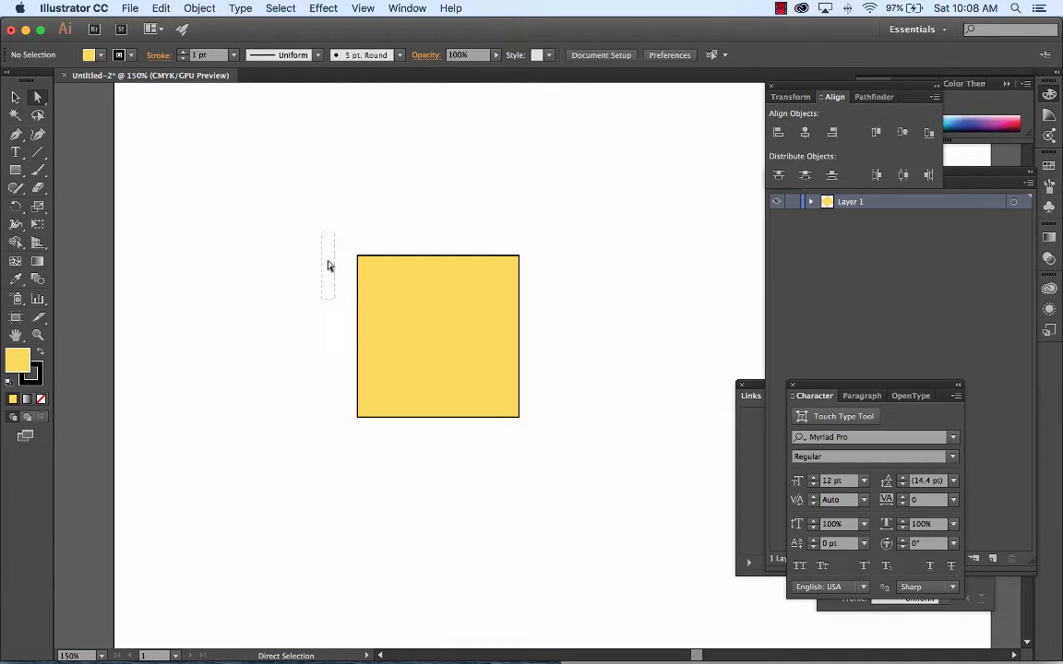
left_click_drag(328, 266, 374, 454)
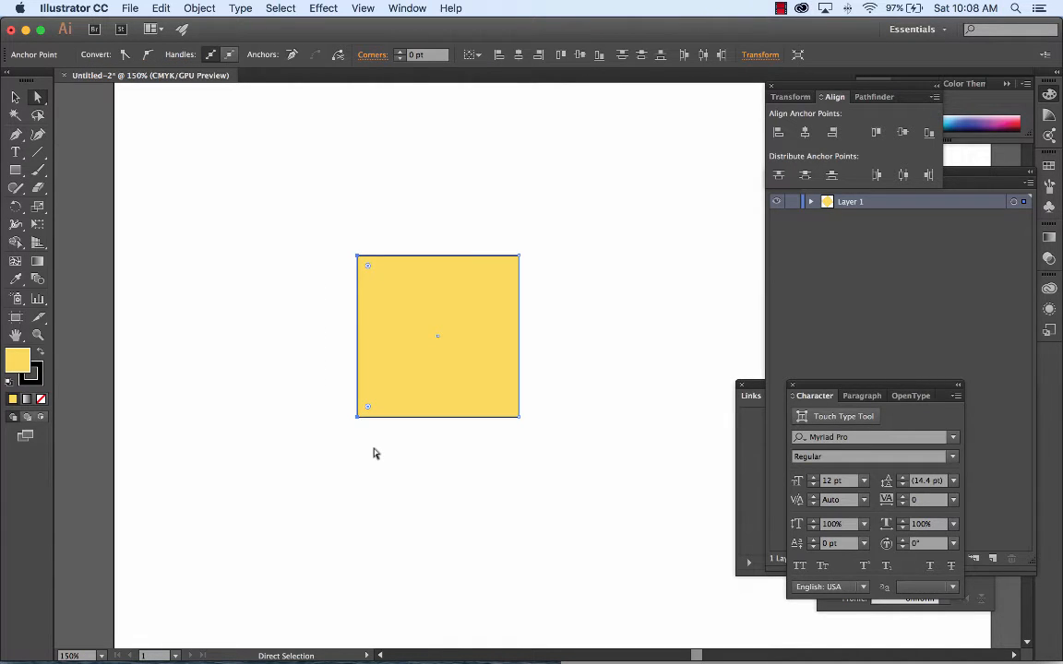
left_click(335, 249)
left_click_drag(335, 238, 375, 448)
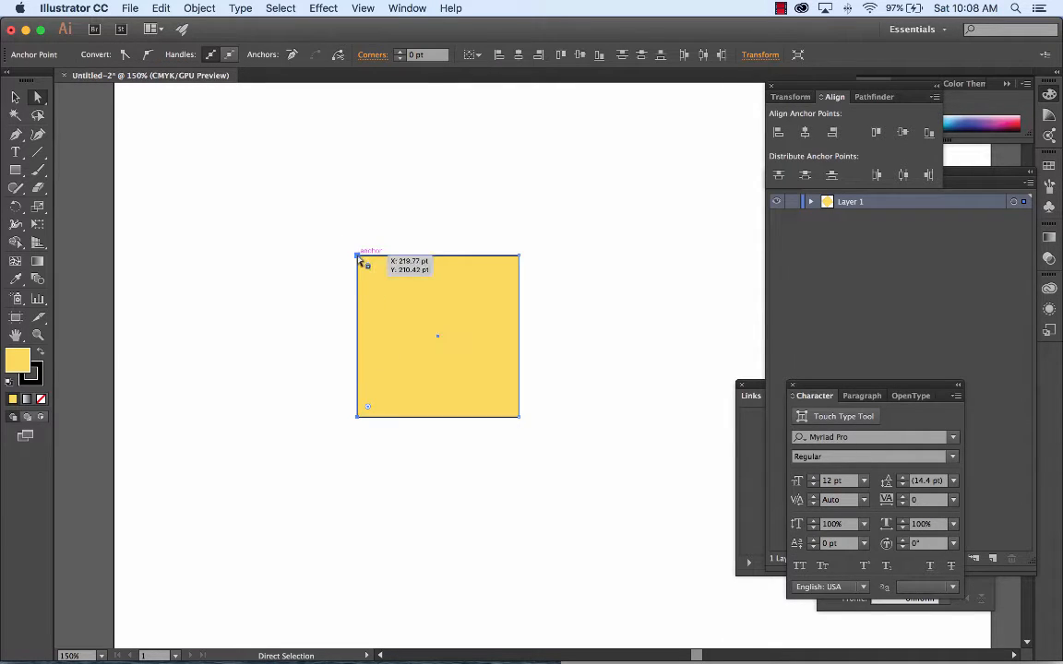
left_click_drag(359, 263, 365, 185)
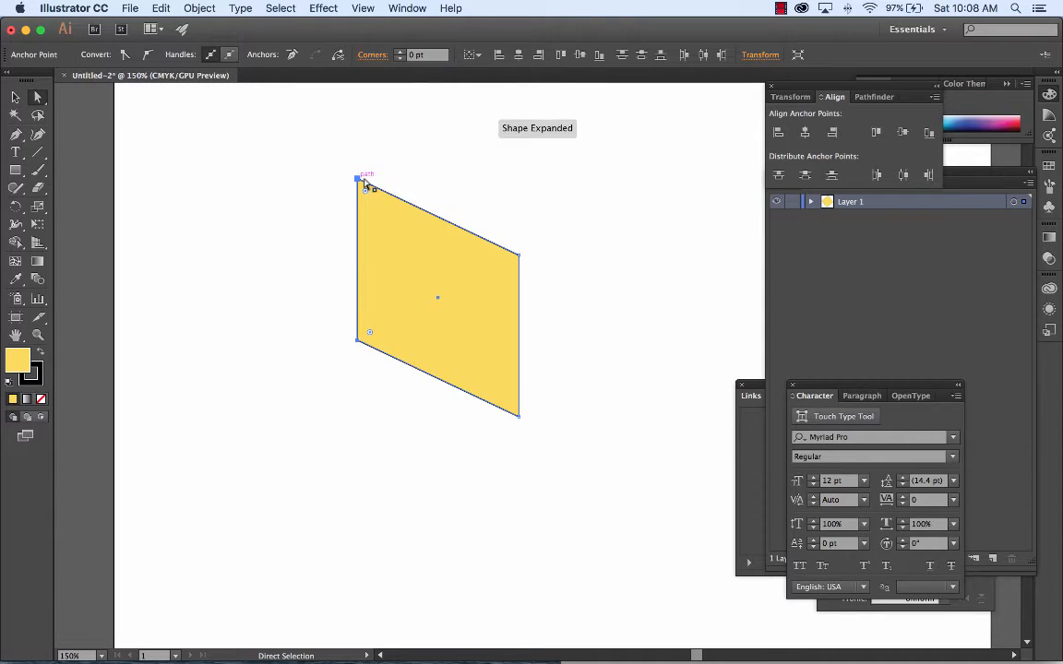
Step: Move the whole parallelogram horizontally to the left by about half its width and deselect it
key("super+1")
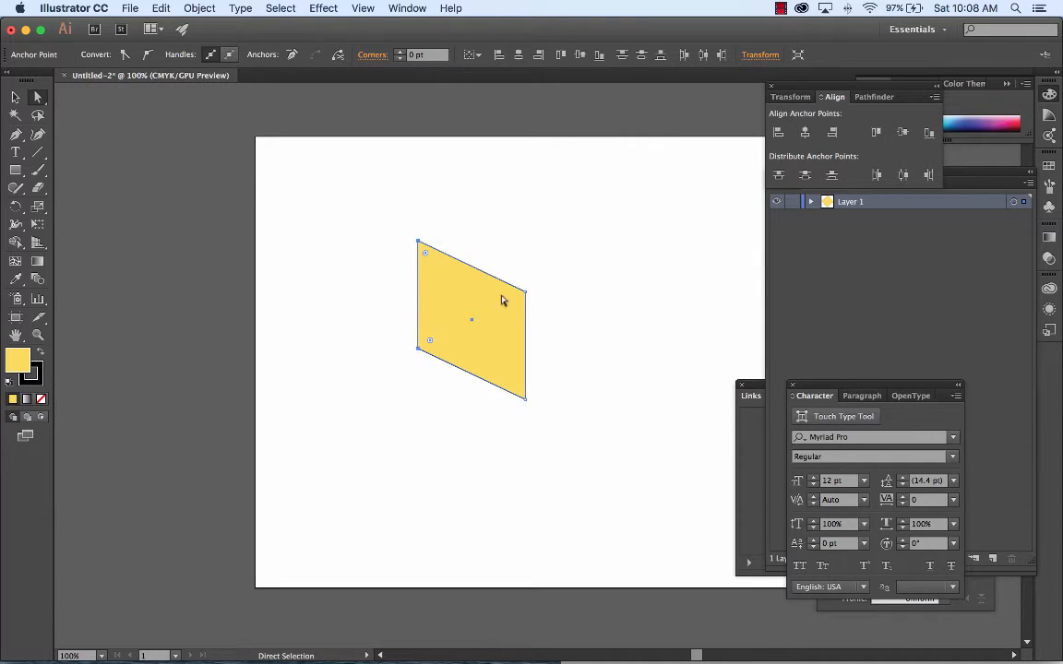
left_click(15, 97)
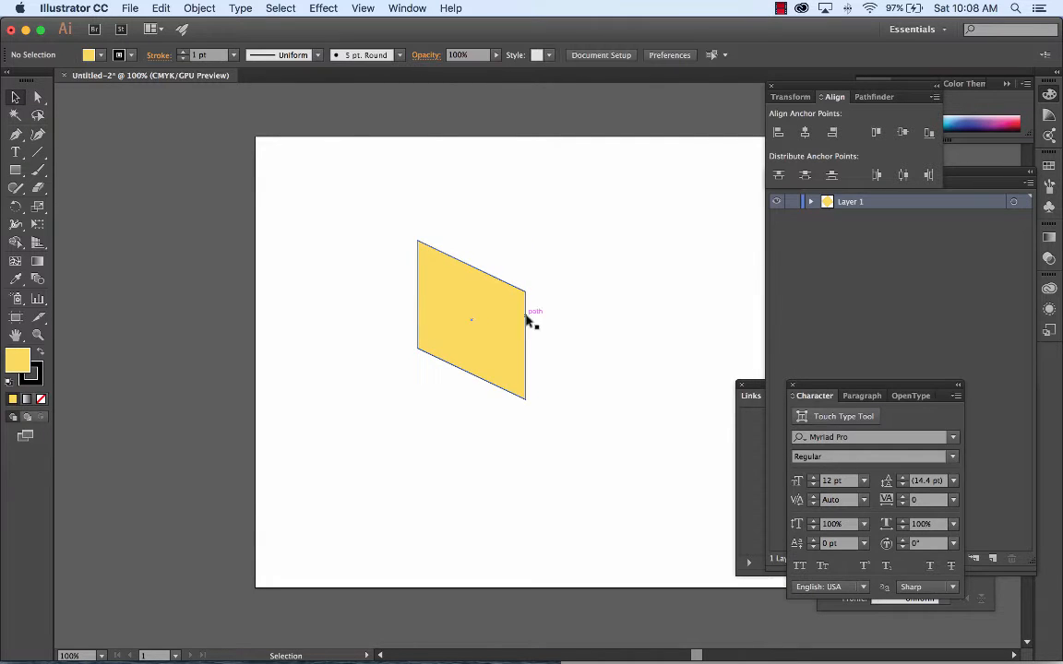
left_click_drag(498, 311, 448, 304)
left_click(540, 274)
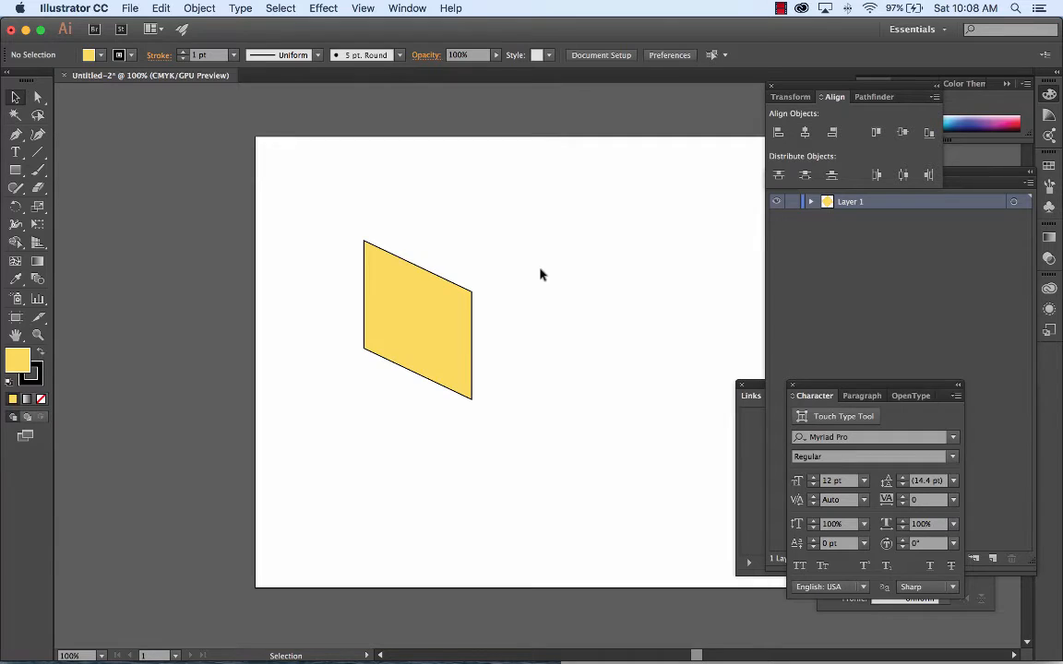
Step: Duplicate the parallelogram 145.97 pt straight to the right so the copy touches the original's right edge
left_click(458, 321)
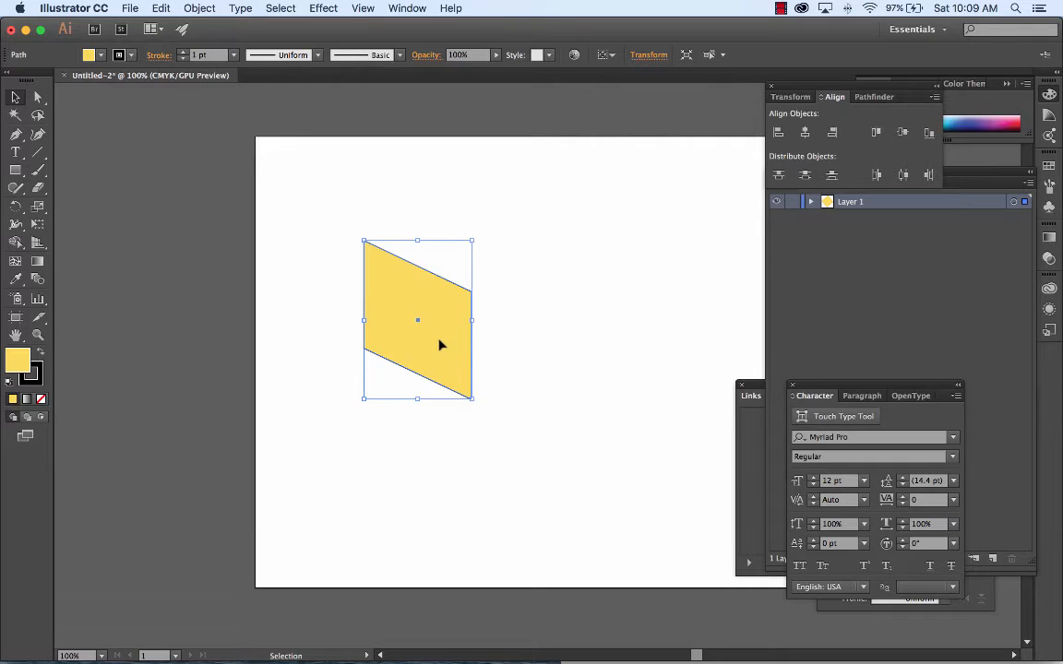
left_click(15, 98)
left_click_drag(439, 346, 549, 355)
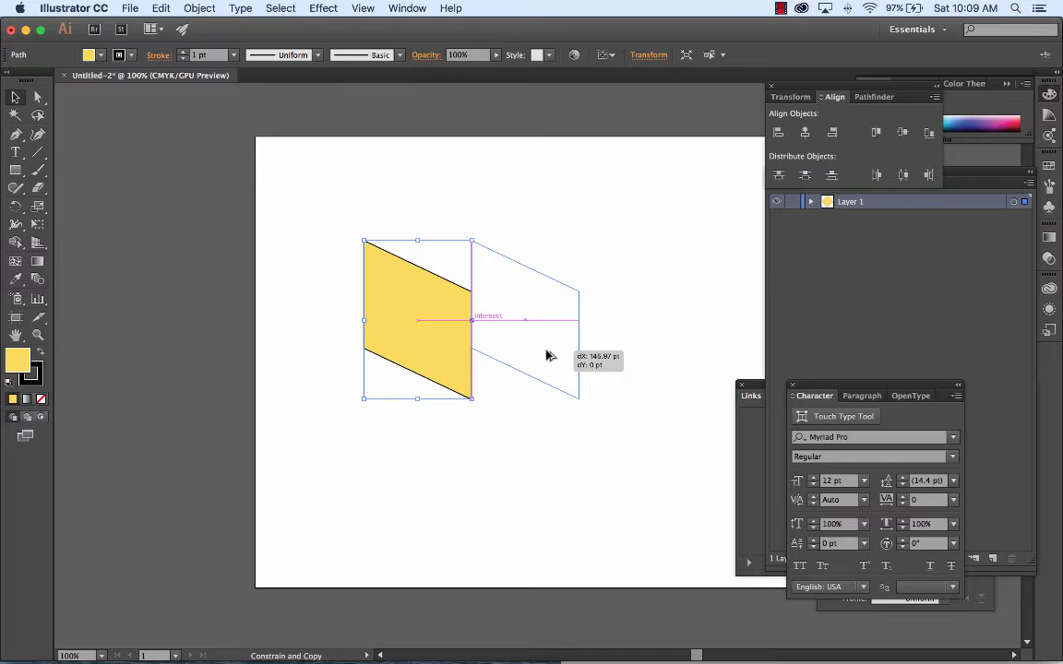
left_click_drag(546, 355, 547, 355)
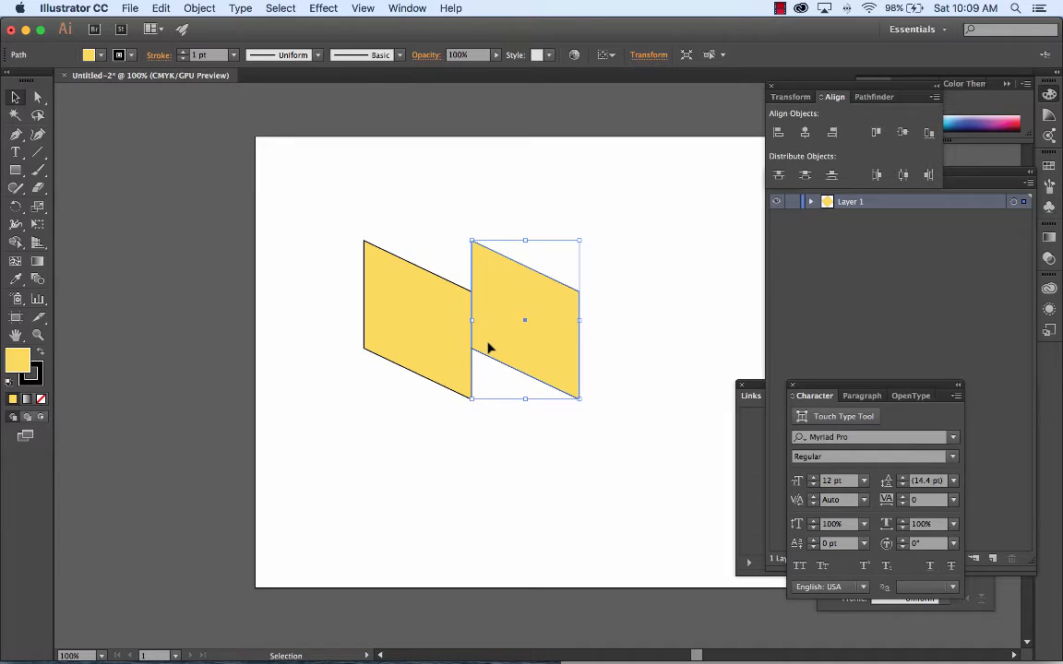
Step: Reflect the duplicated parallelogram across the horizontal axis so it forms the cube's second side
left_click(200, 9)
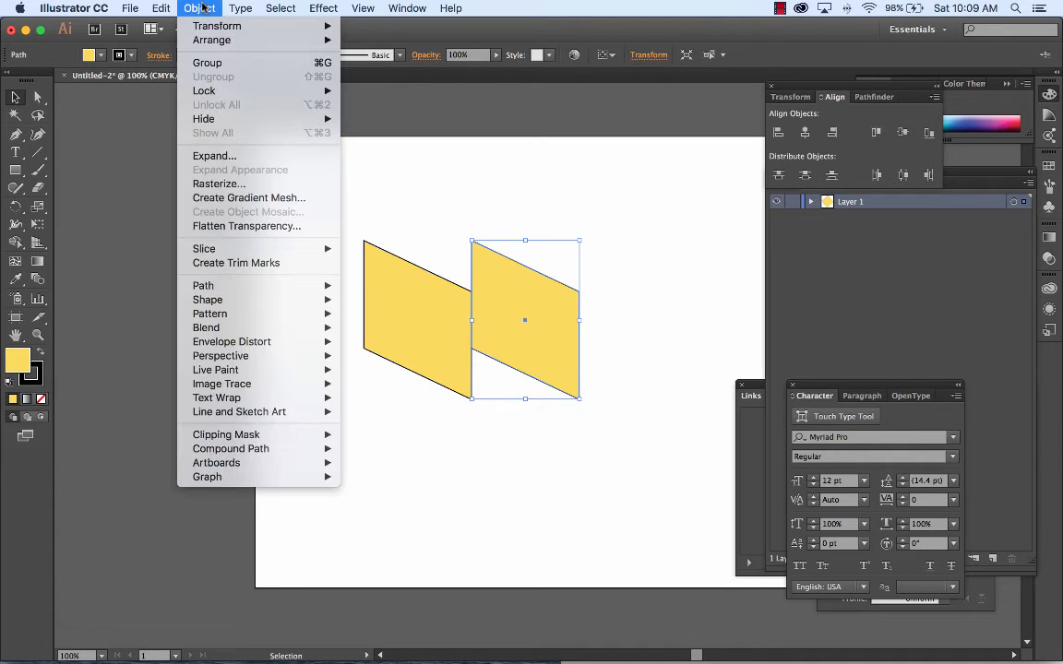
mouse_move(211, 31)
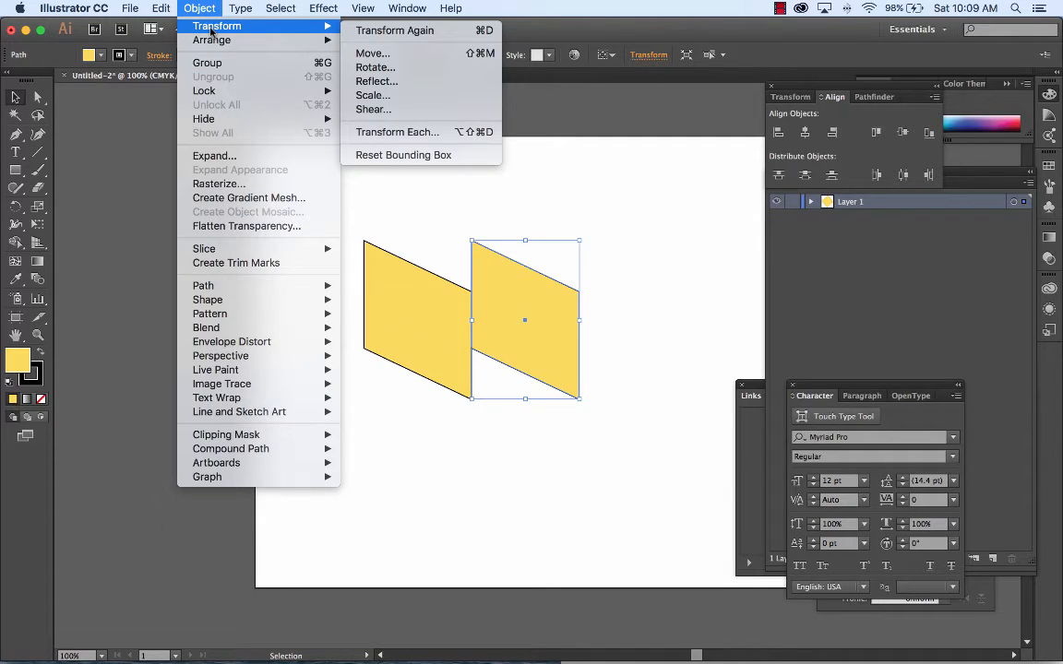
left_click(397, 83)
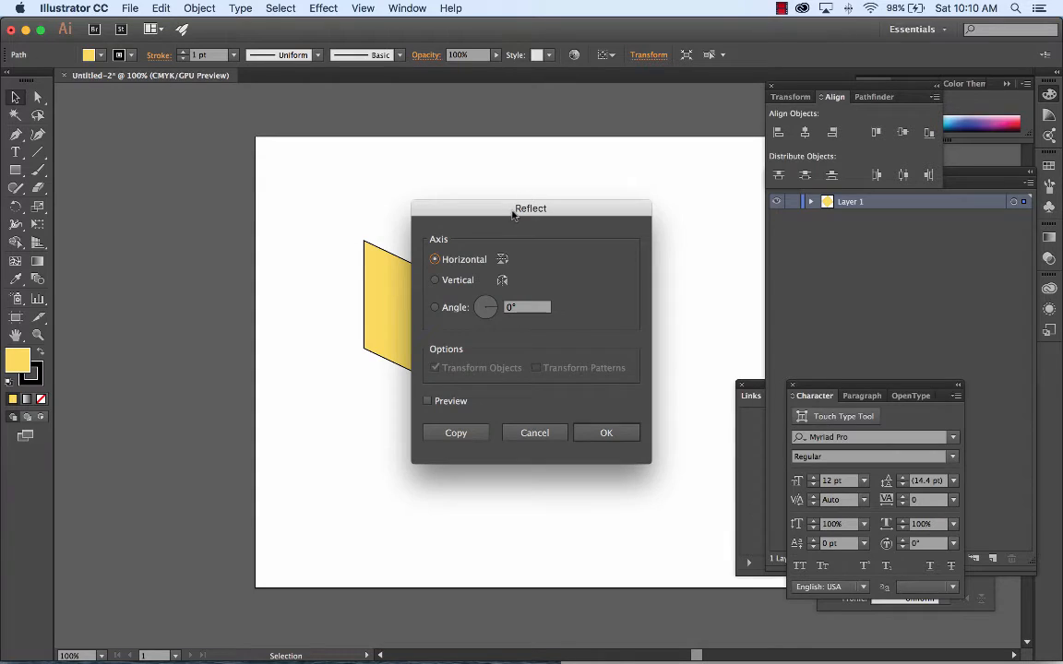
left_click_drag(513, 215, 713, 139)
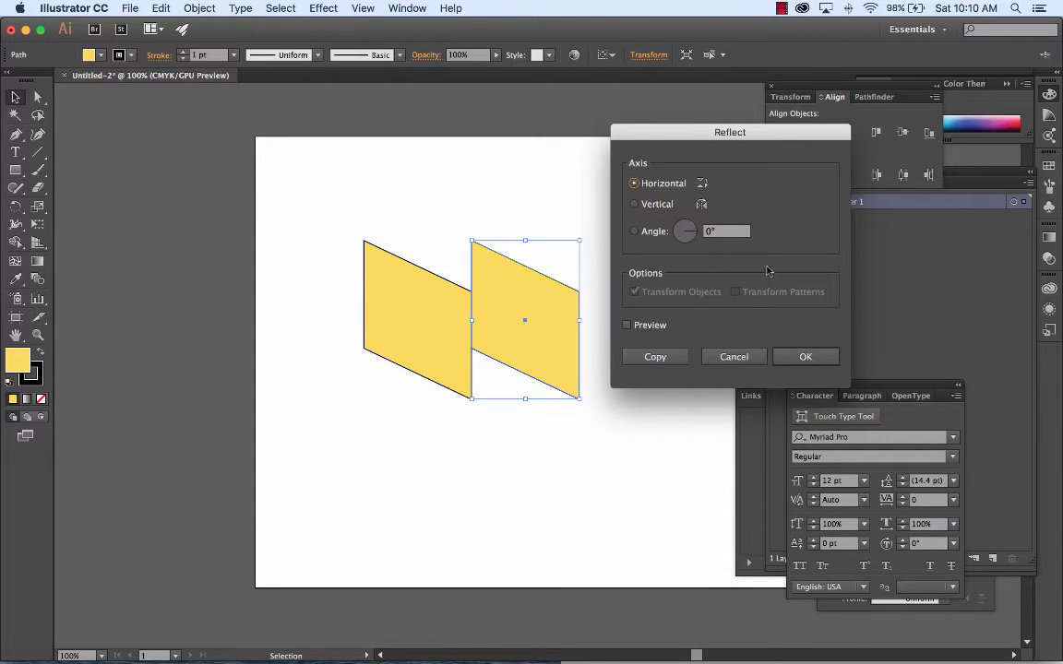
left_click(803, 357)
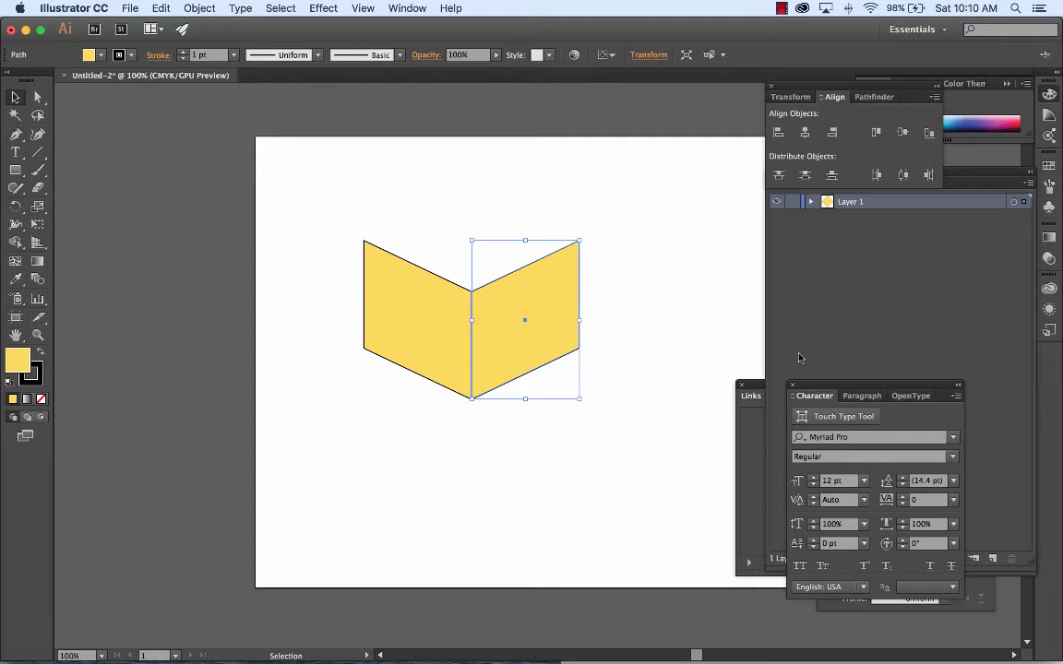
Step: Uncover the color spectrum by moving the Align panel away, and pick a green fill for the reflected face
left_click_drag(851, 86, 918, 261)
left_click(913, 120)
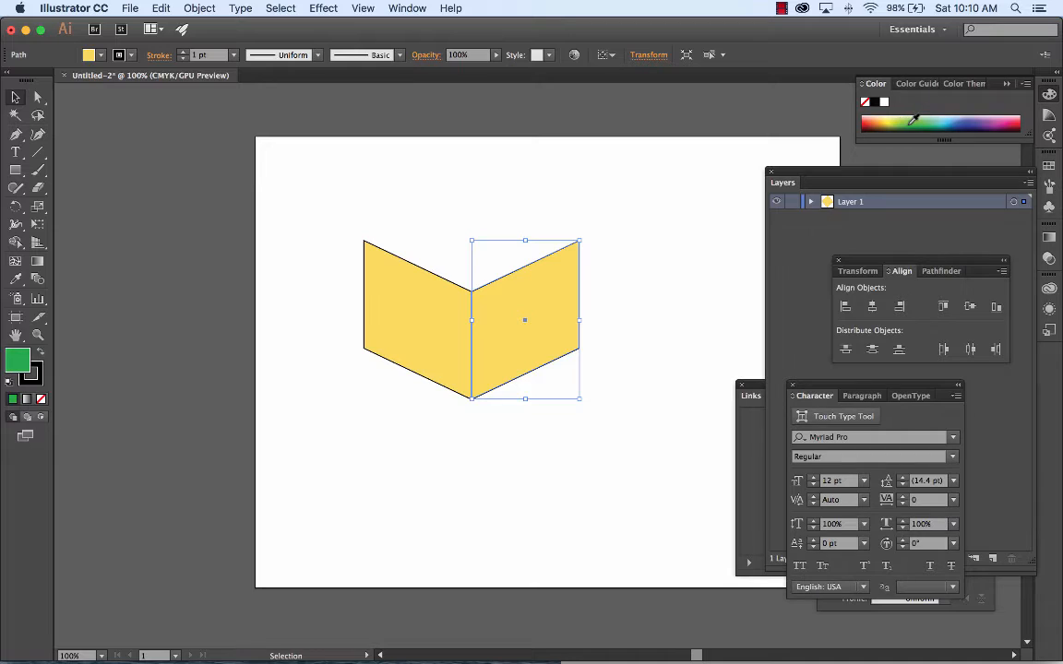
Step: Change the reflected face's fill to a lighter yellowish green and deselect it
left_click(912, 119)
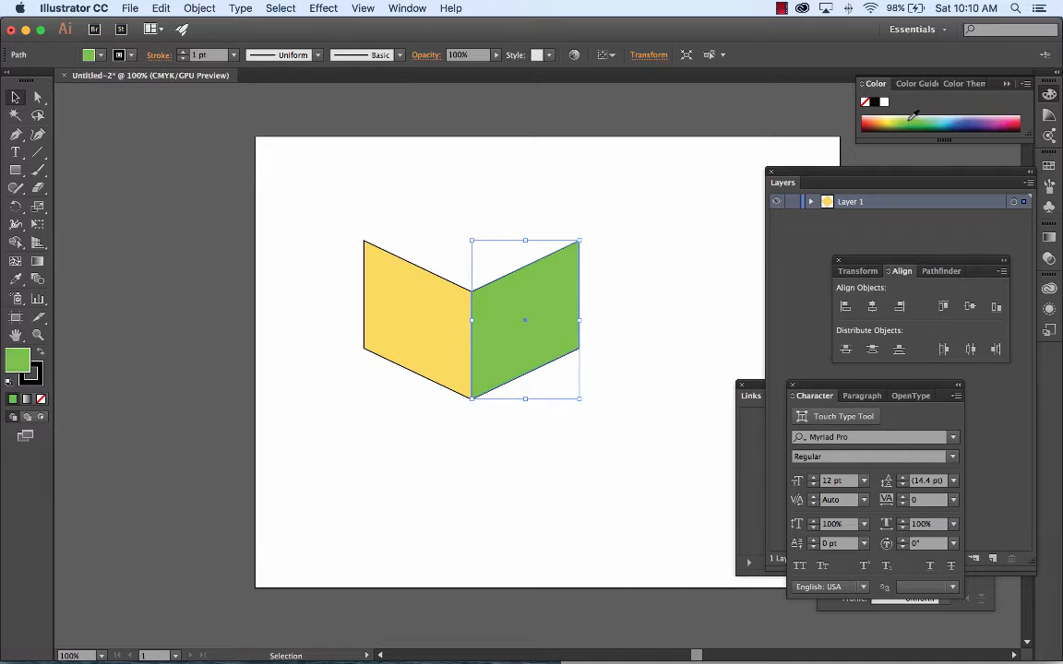
left_click(907, 115)
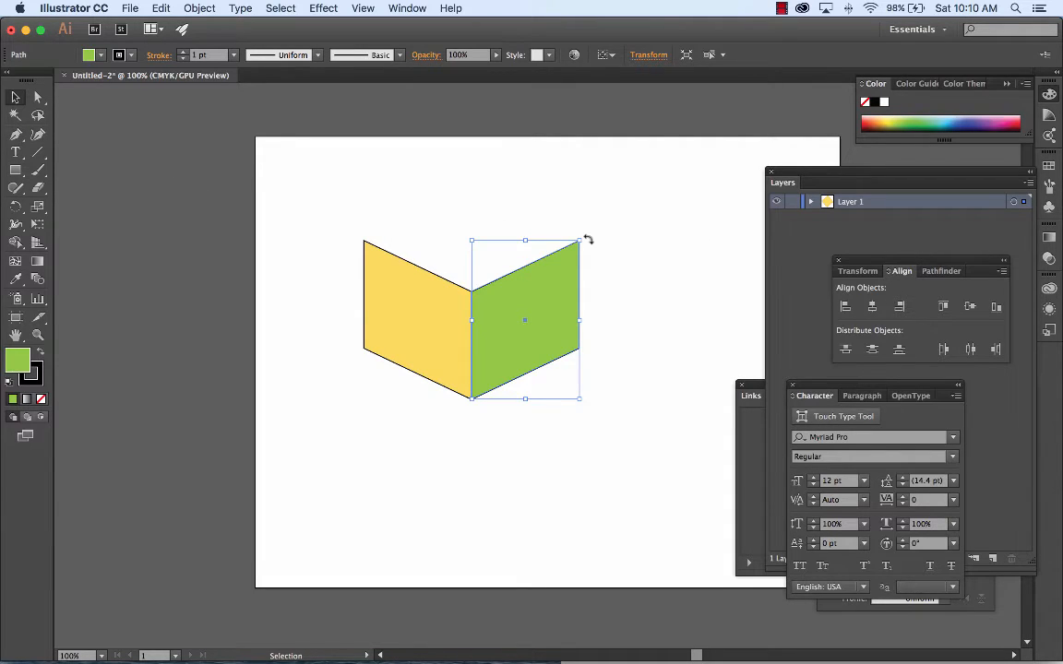
left_click(343, 204)
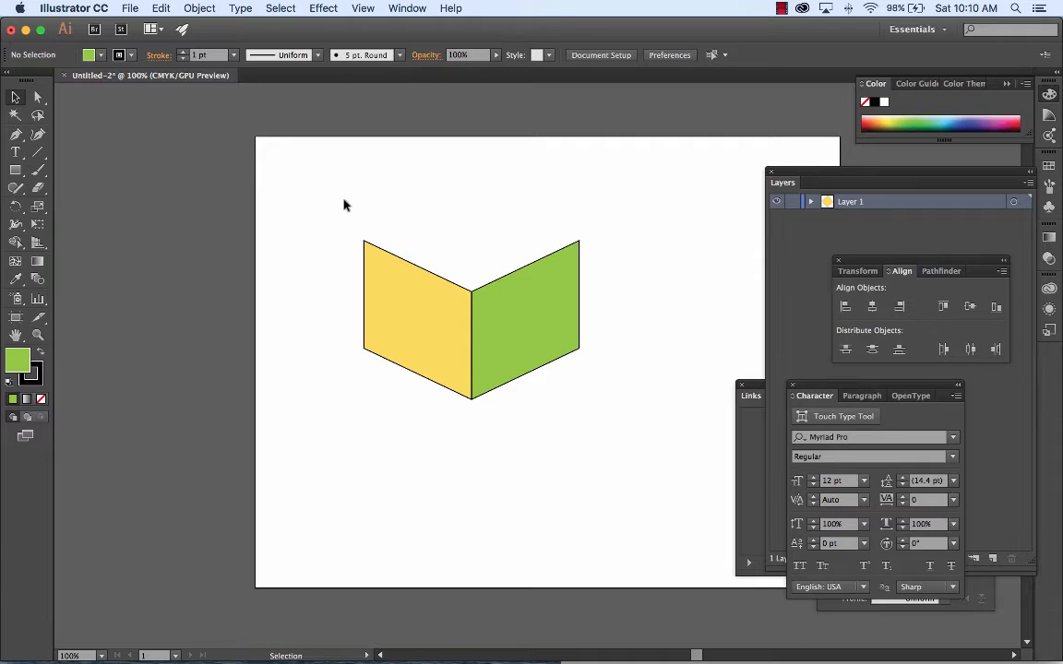
Step: Draw the cube's closed top face with the Pen tool, joining the side faces' upper corners to a back corner straight above their shared edge
left_click(17, 135)
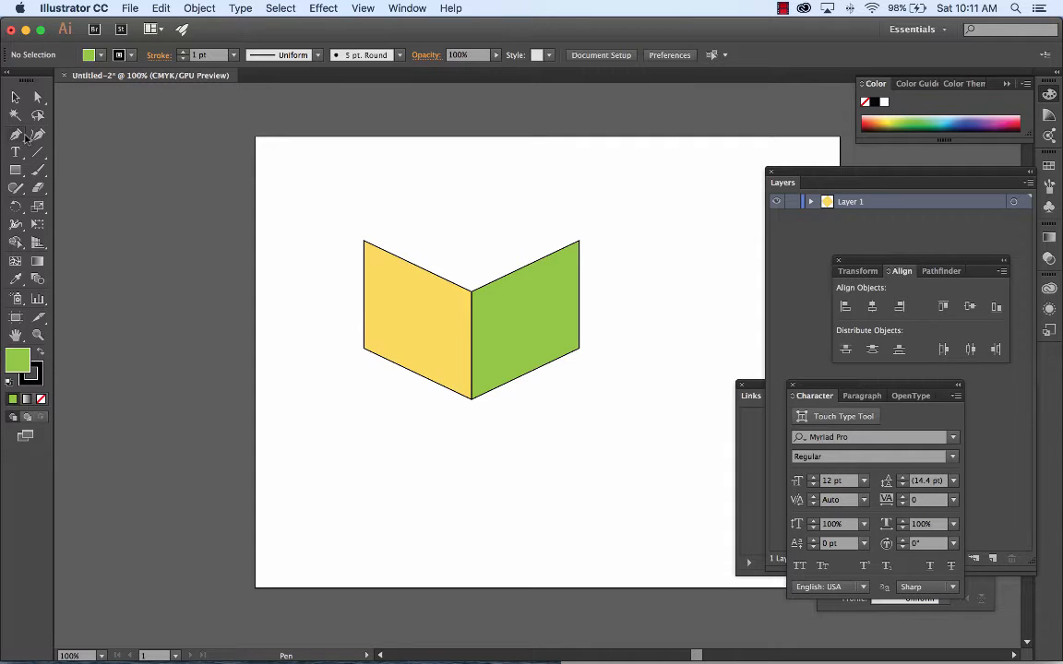
left_click(20, 135)
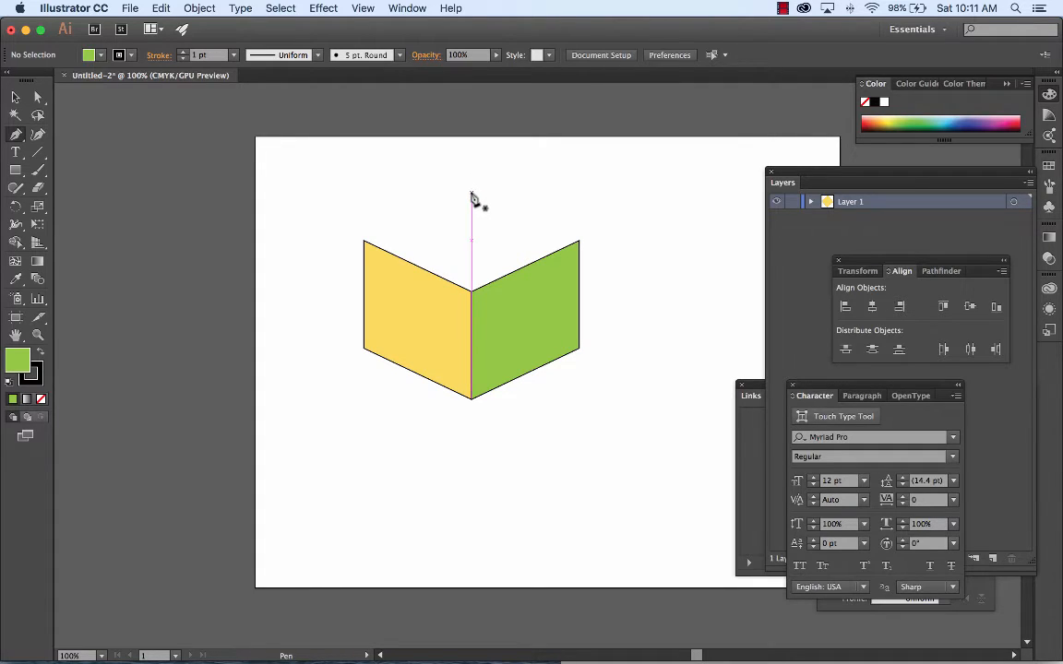
key("super+equal")
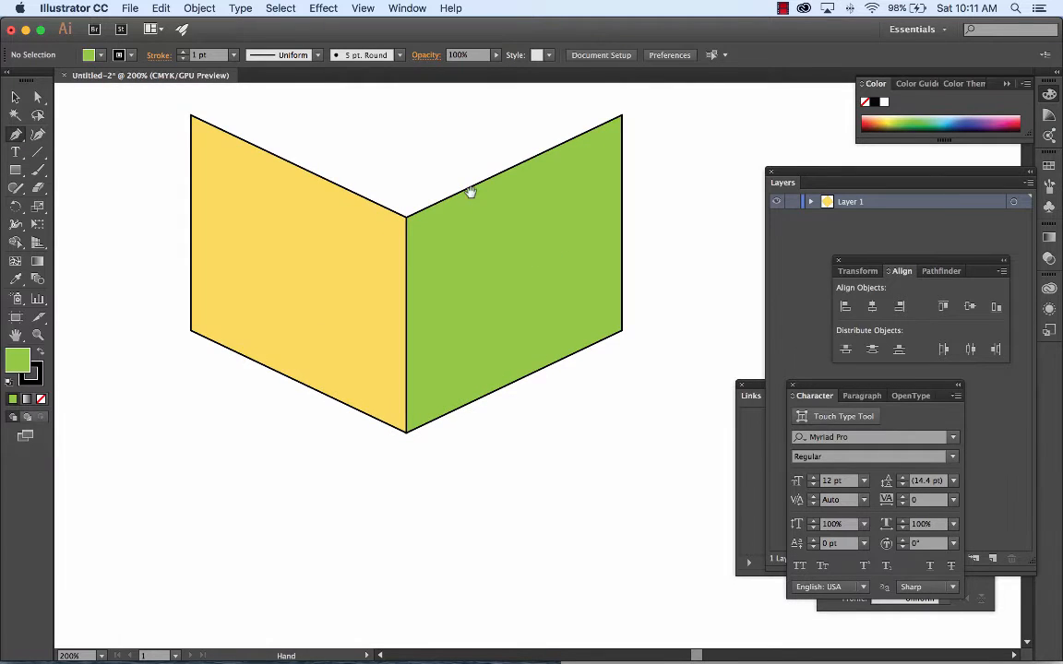
left_click_drag(471, 191, 482, 380)
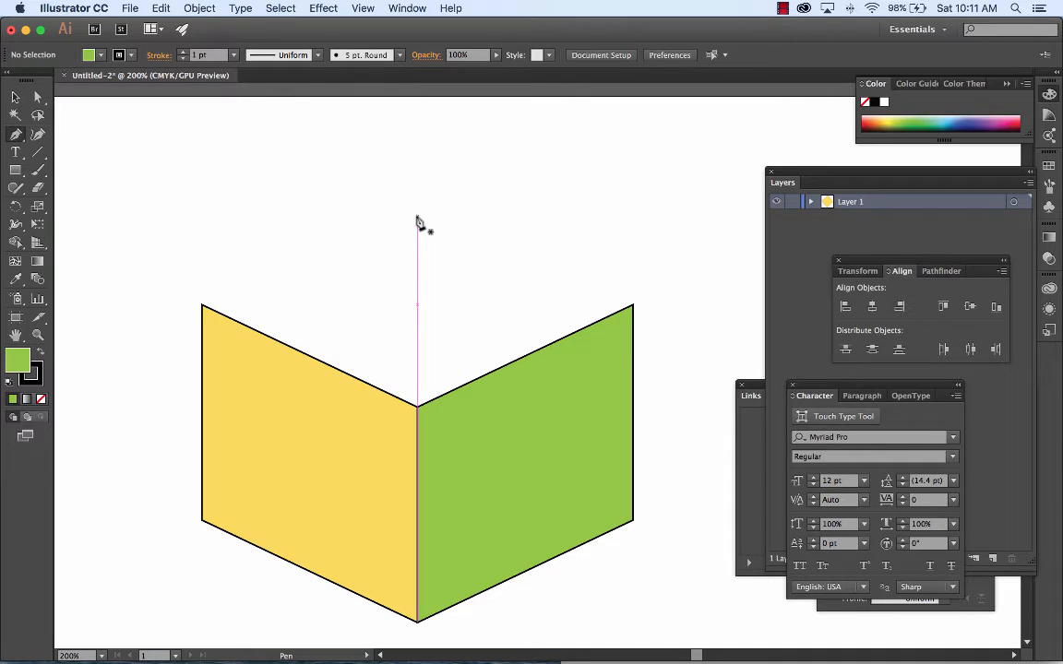
left_click(417, 217)
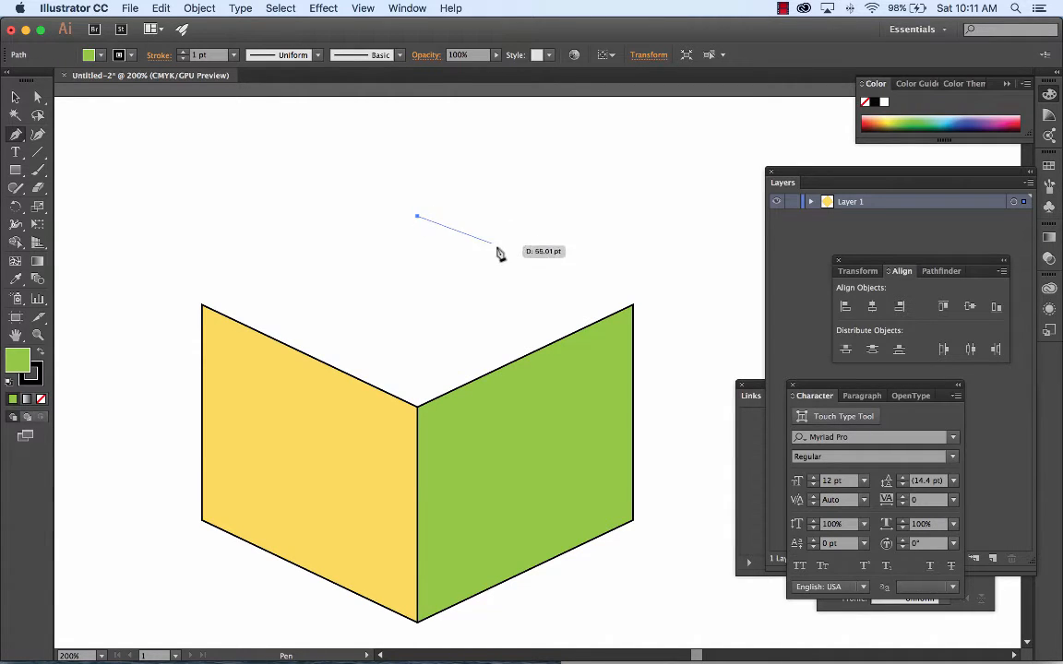
left_click(632, 305)
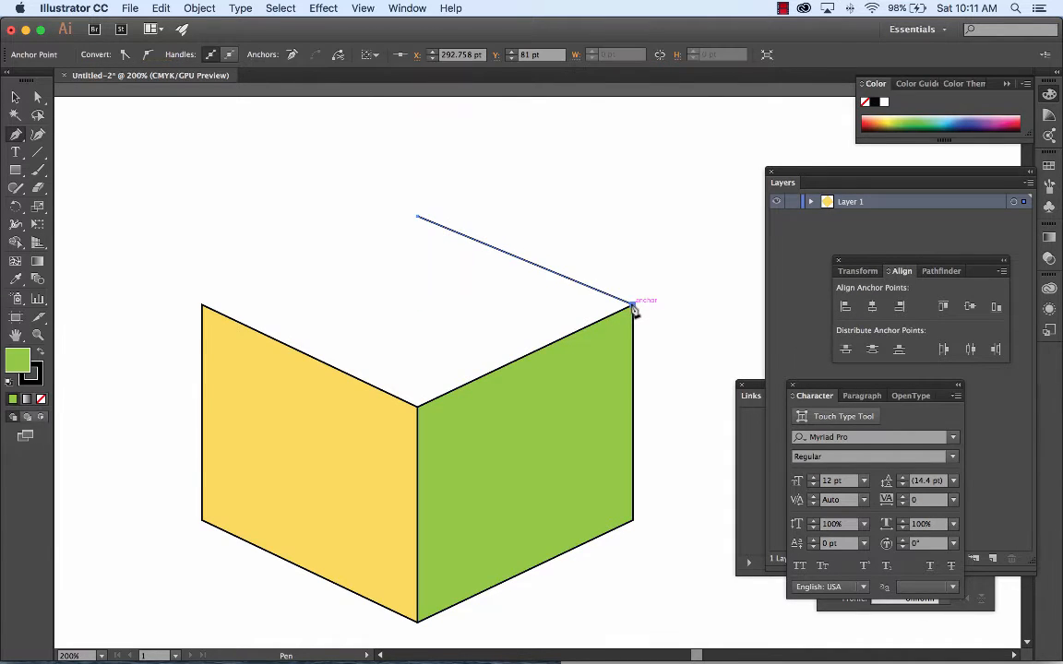
left_click(418, 407)
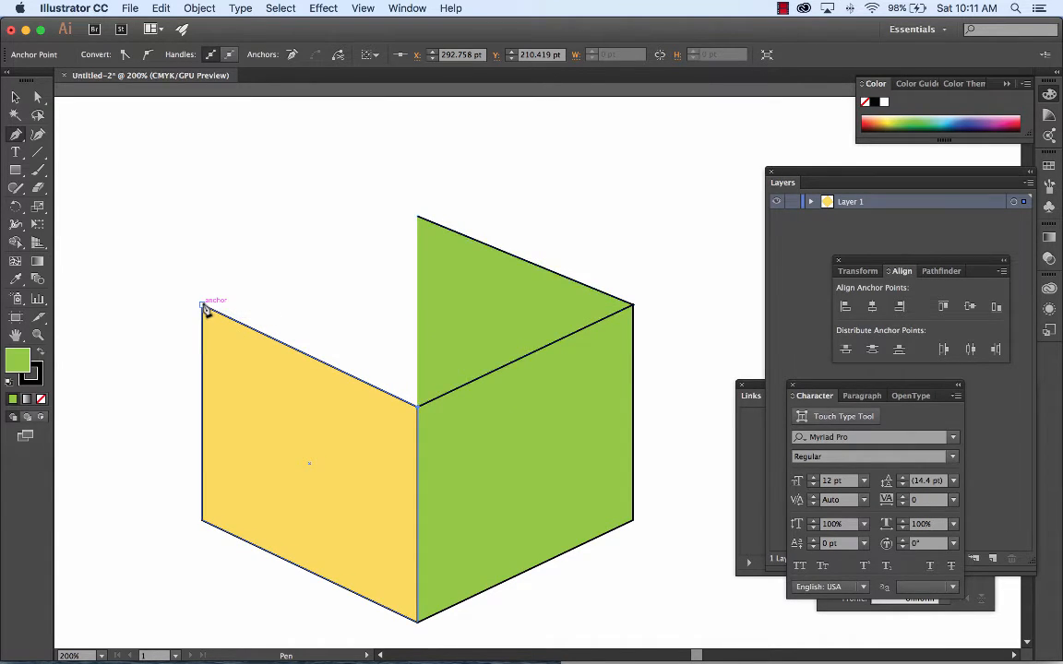
left_click(203, 306)
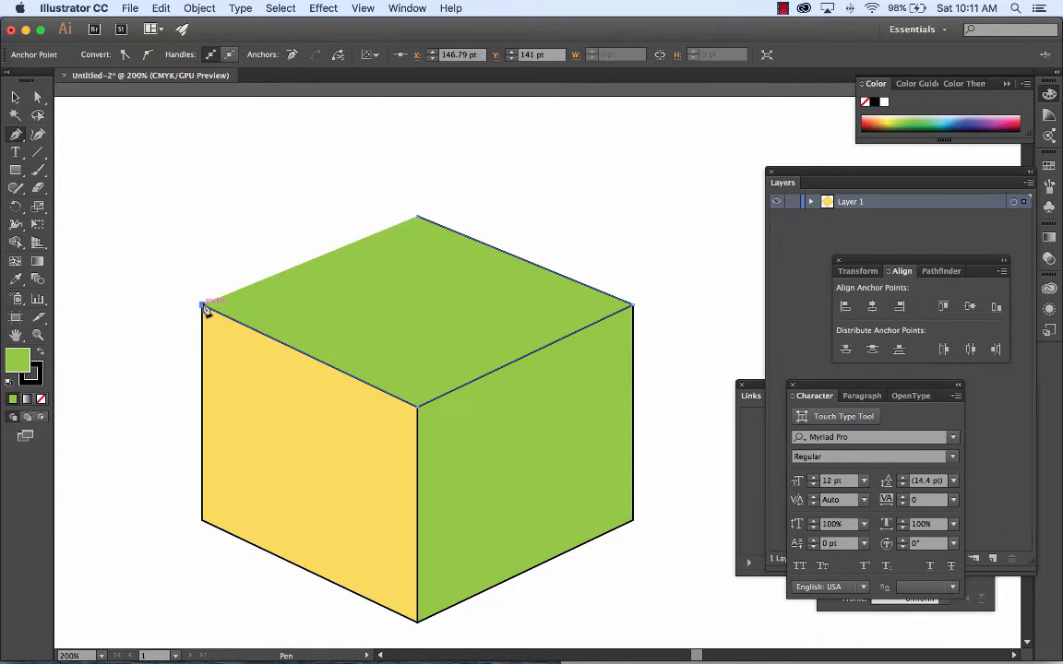
left_click(418, 220)
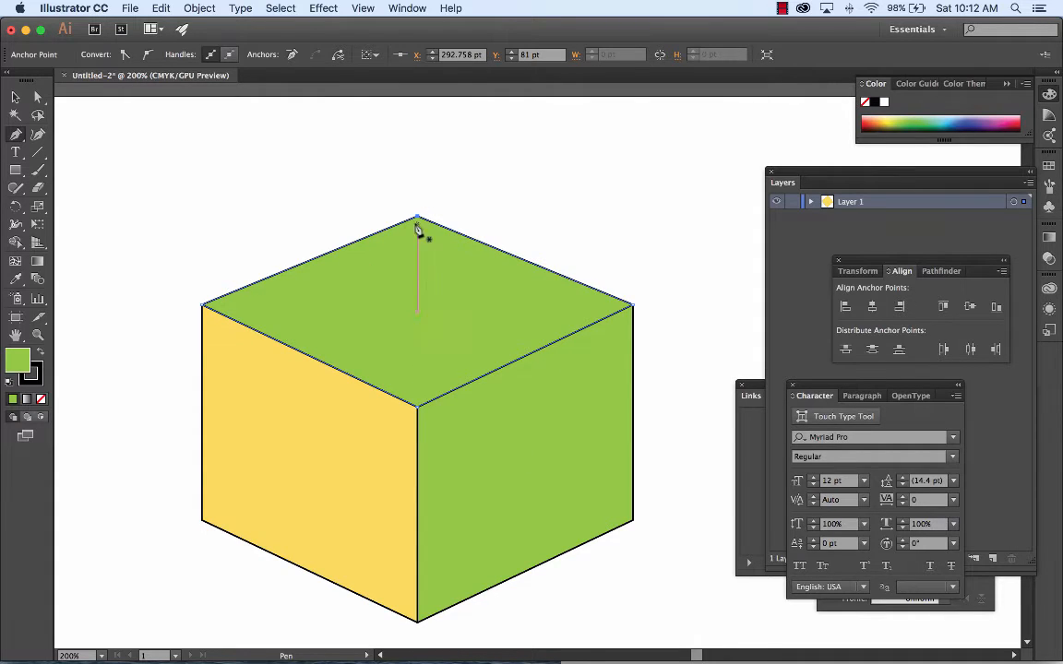
Step: Fill the cube's top face with a light orange and deselect it
left_click(15, 97)
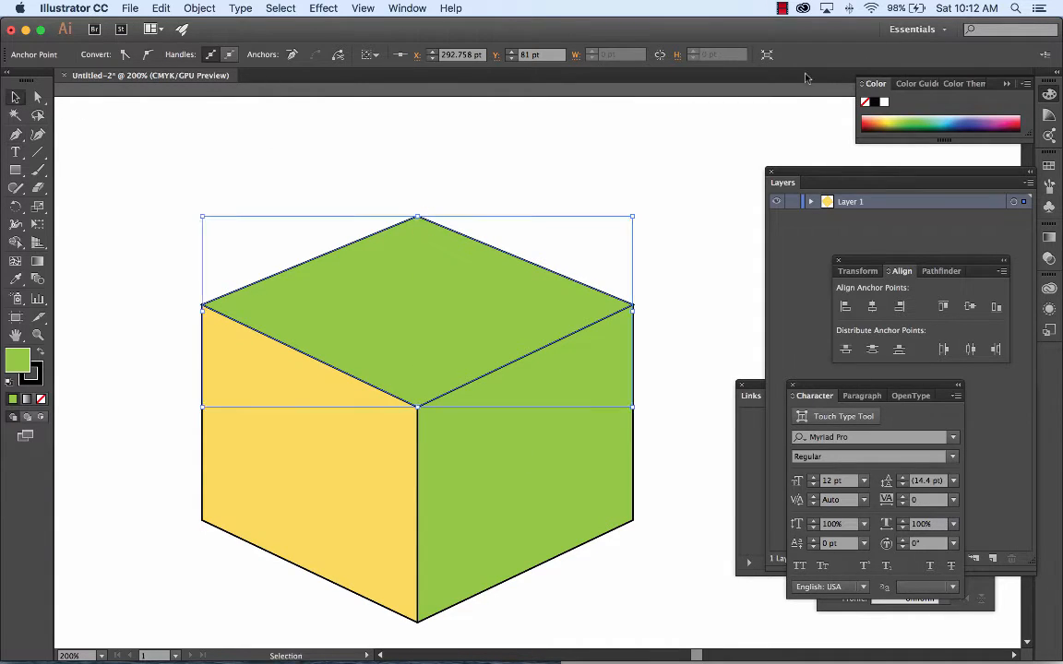
left_click(879, 118)
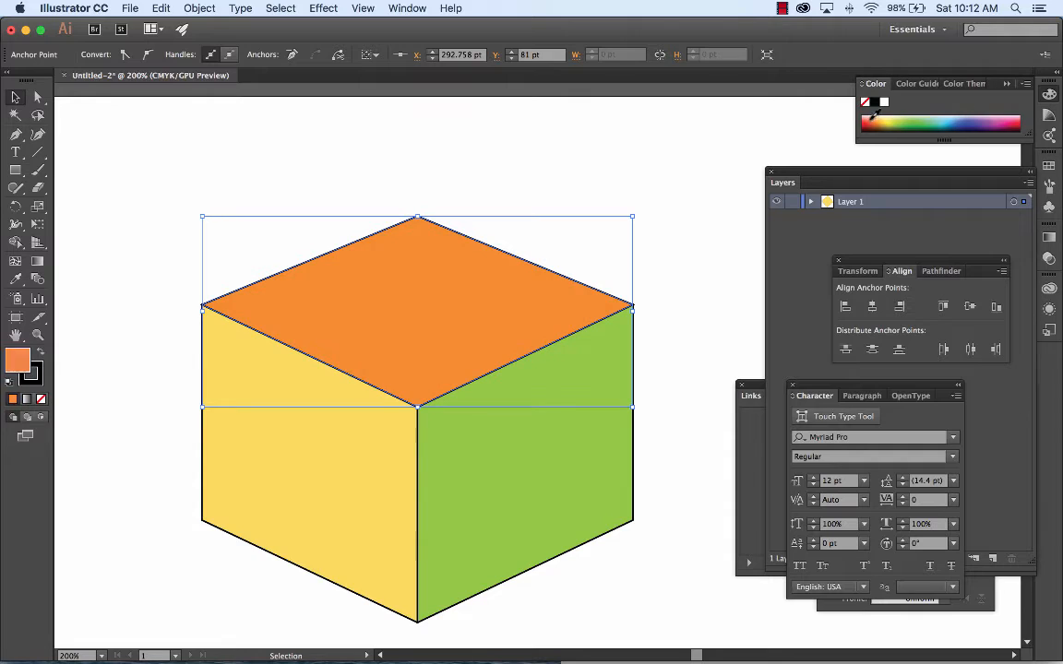
left_click(878, 117)
left_click(878, 115)
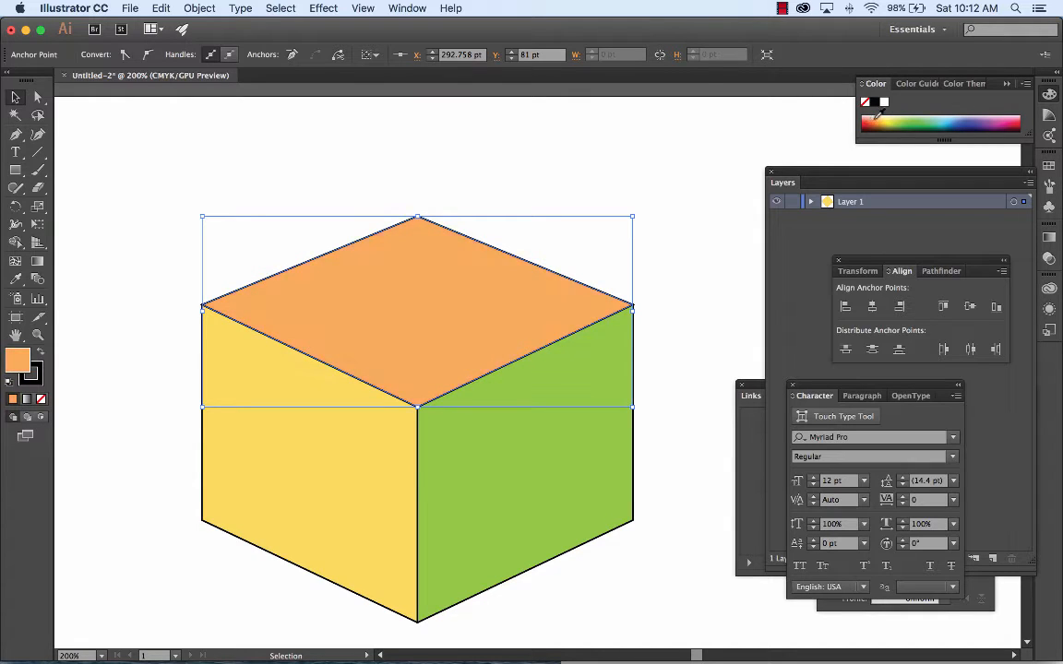
key("super+minus")
key("super+minus")
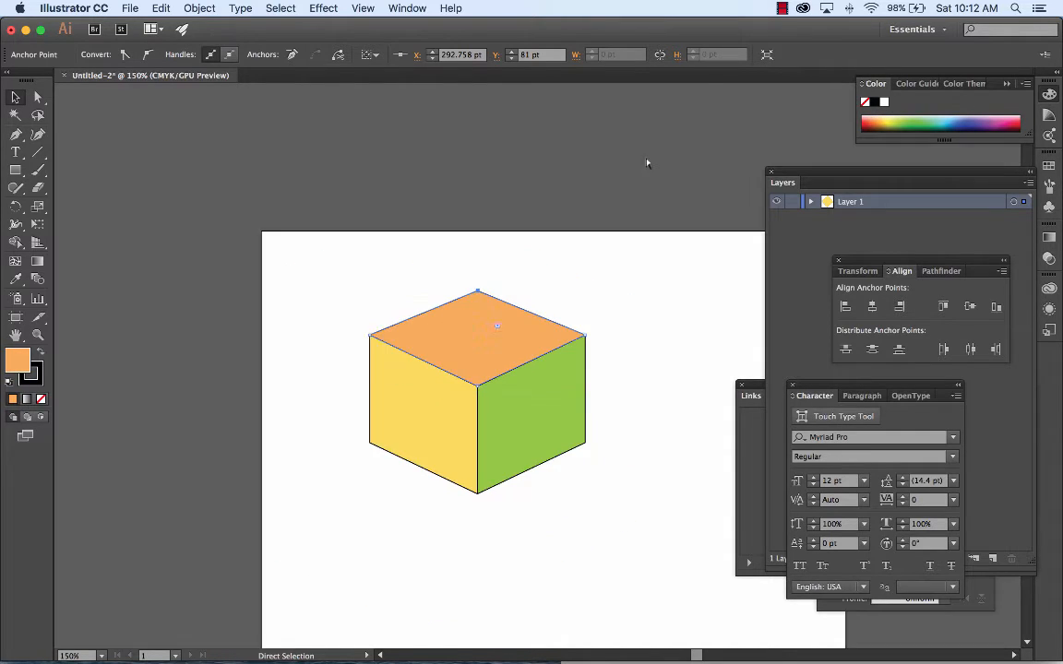
left_click(645, 269)
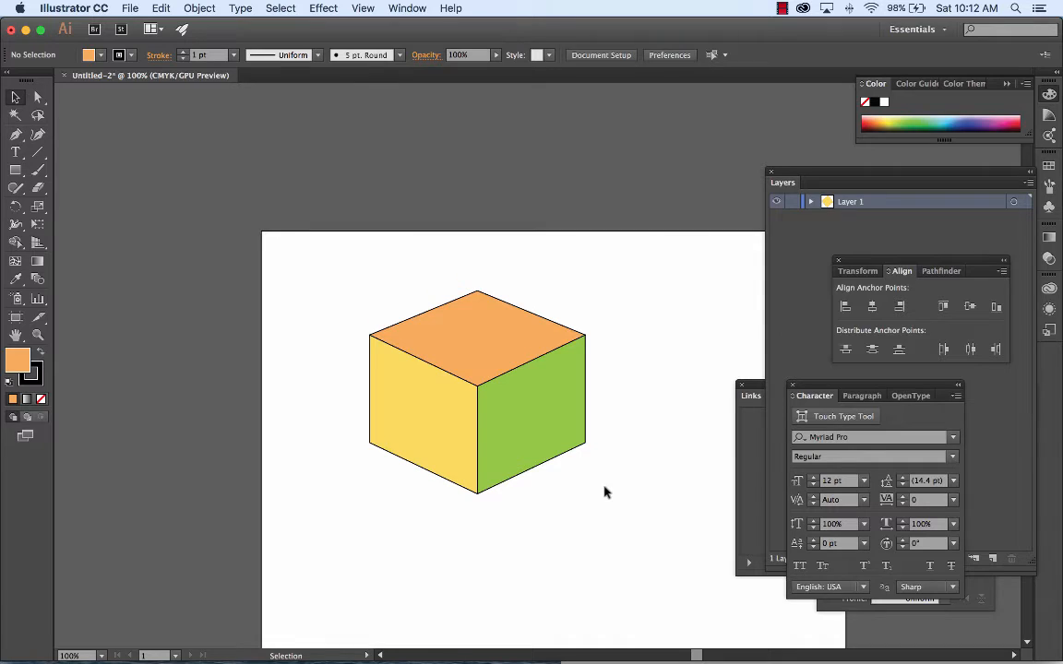
Step: Select the yellow, green and orange faces together and group them into one cube
left_click(536, 427)
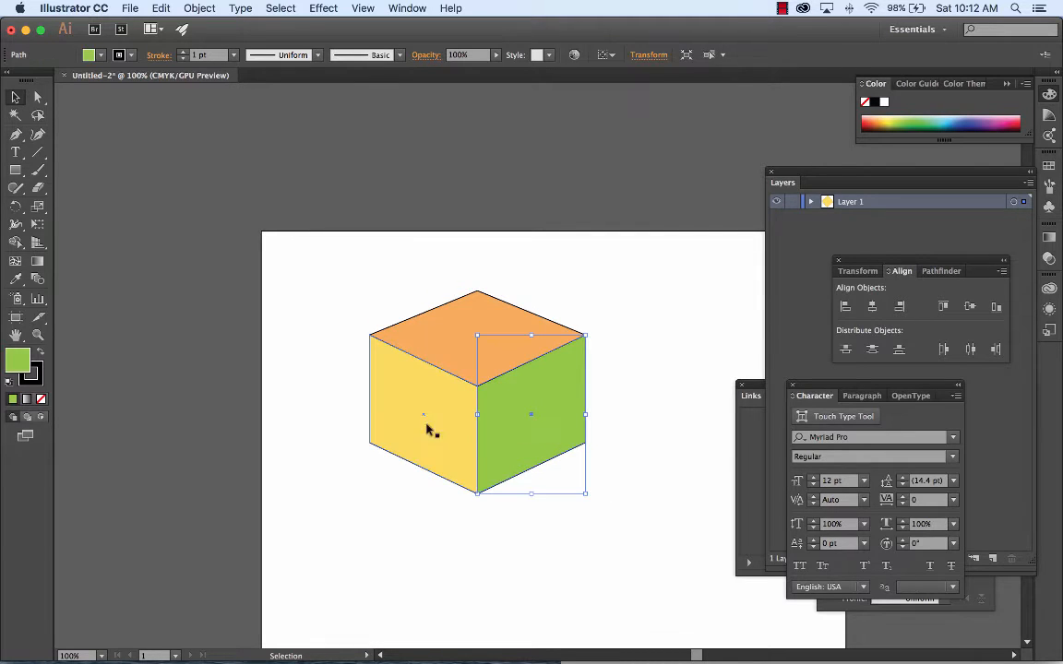
left_click(415, 422)
left_click(487, 330)
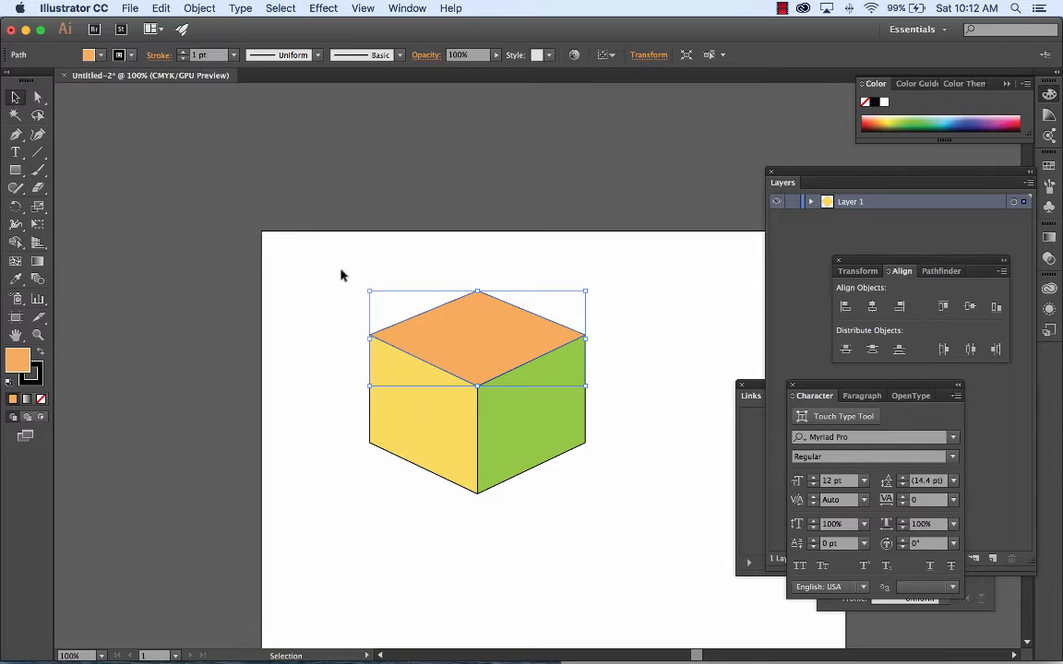
left_click_drag(338, 258, 632, 534)
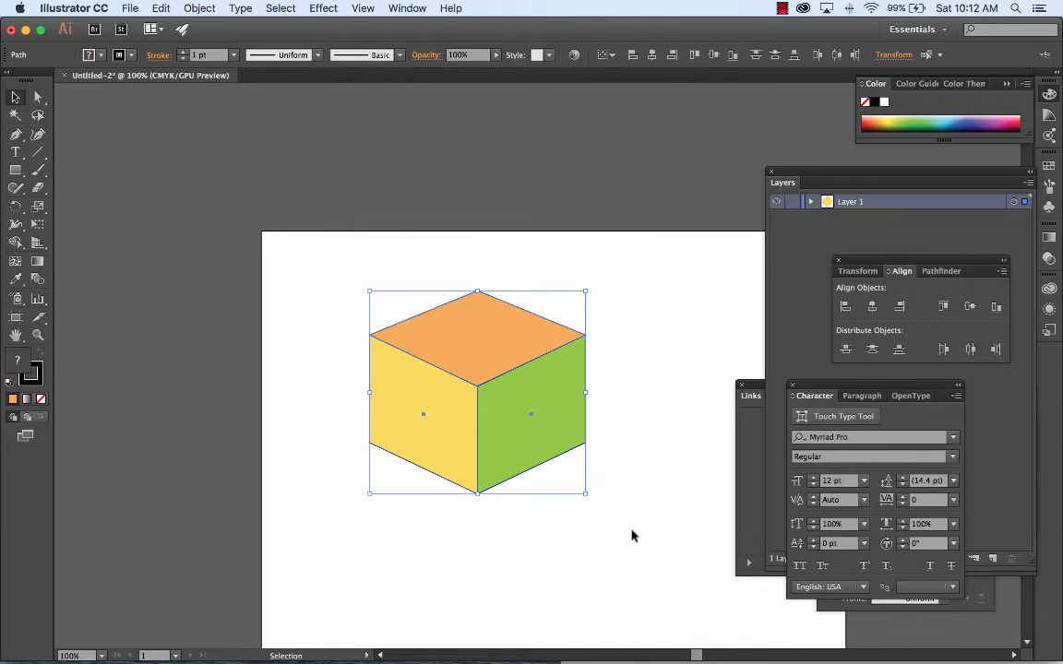
left_click_drag(325, 258, 620, 531)
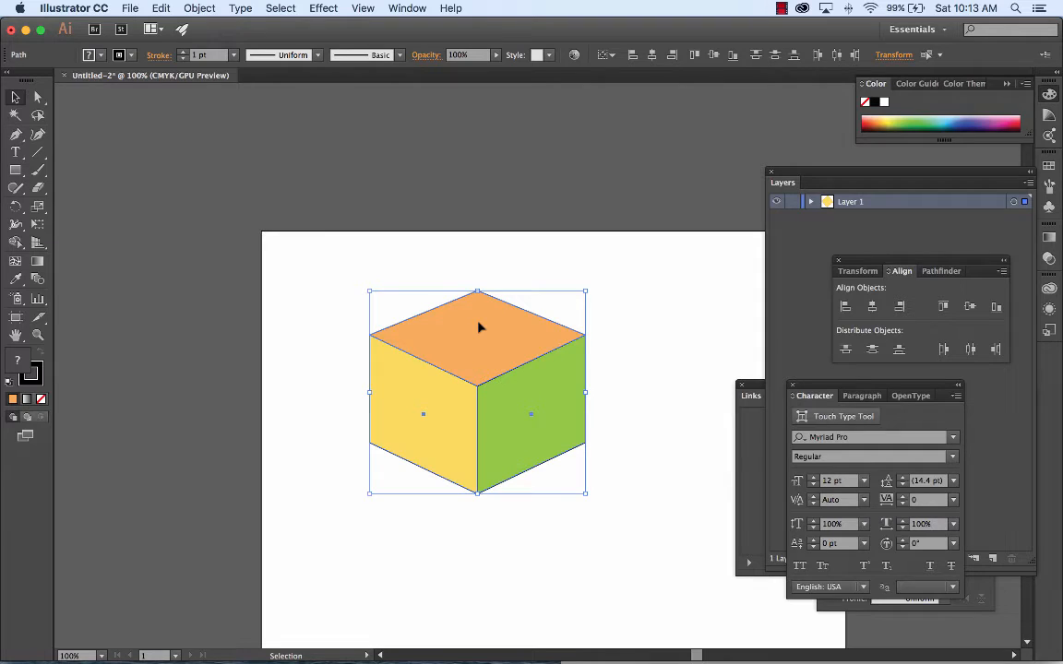
left_click(202, 9)
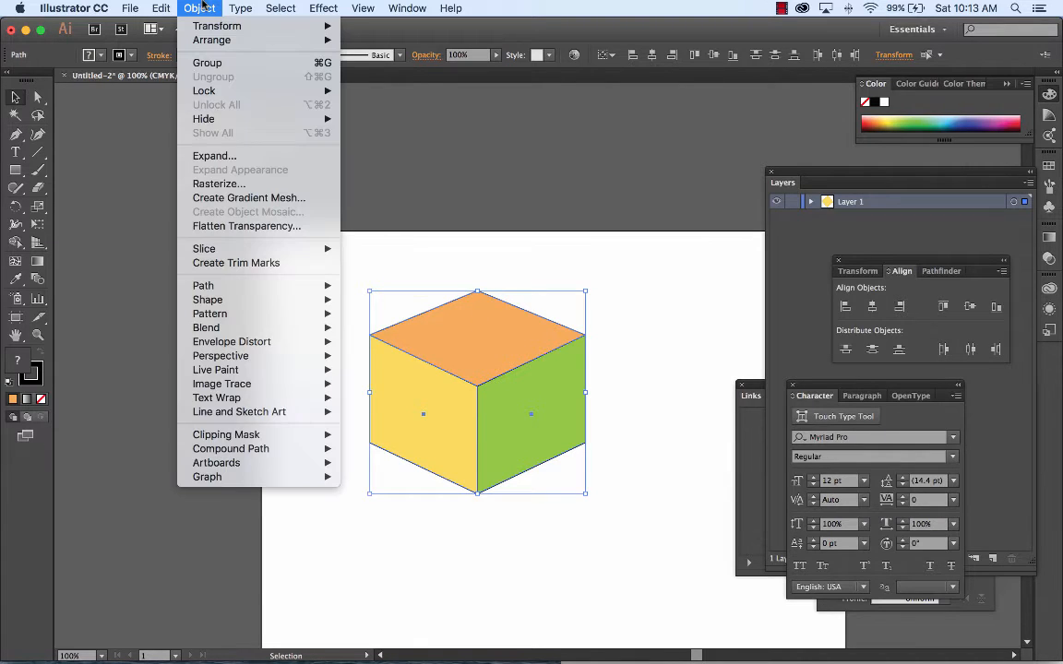
left_click(215, 63)
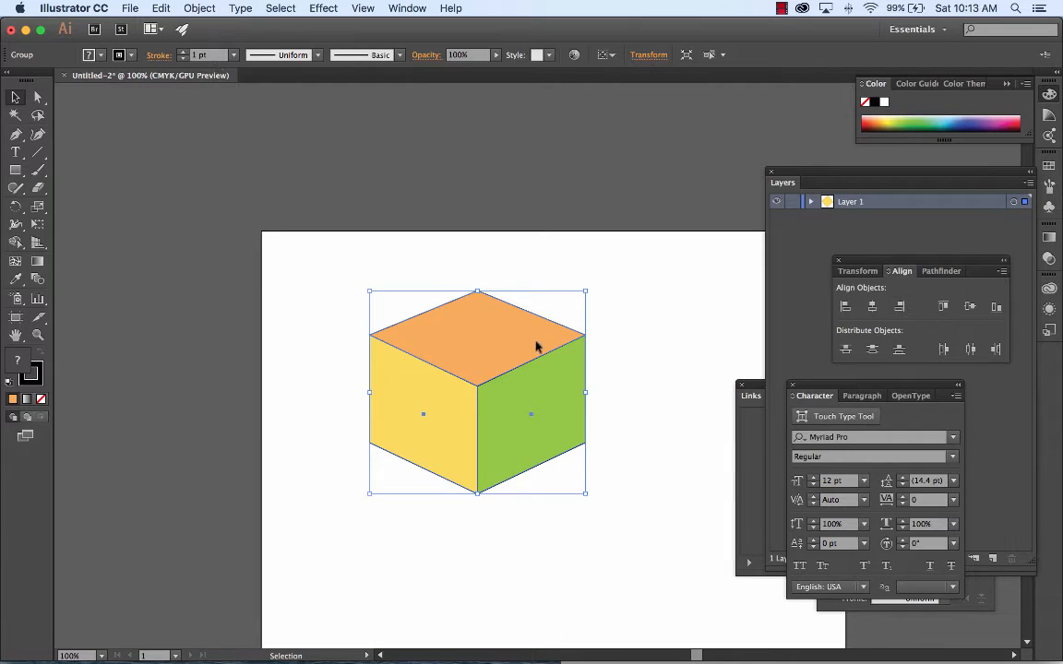
Step: Scale the grouped cube down proportionally, move it toward the artboard's upper-left corner and deselect it
key("a")
key("v")
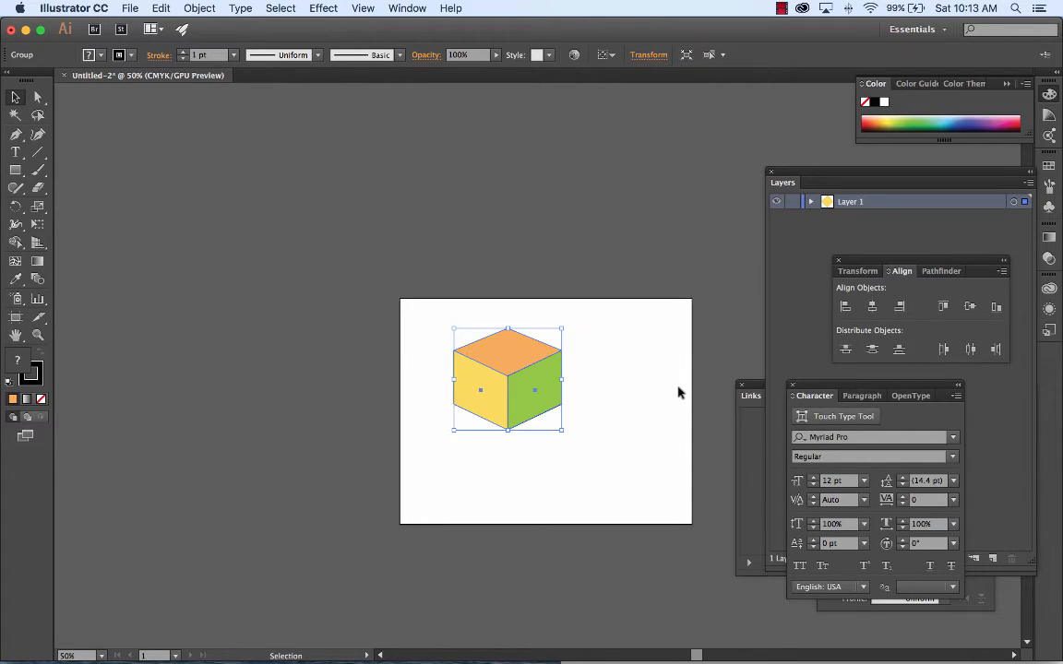
left_click_drag(562, 432, 547, 416)
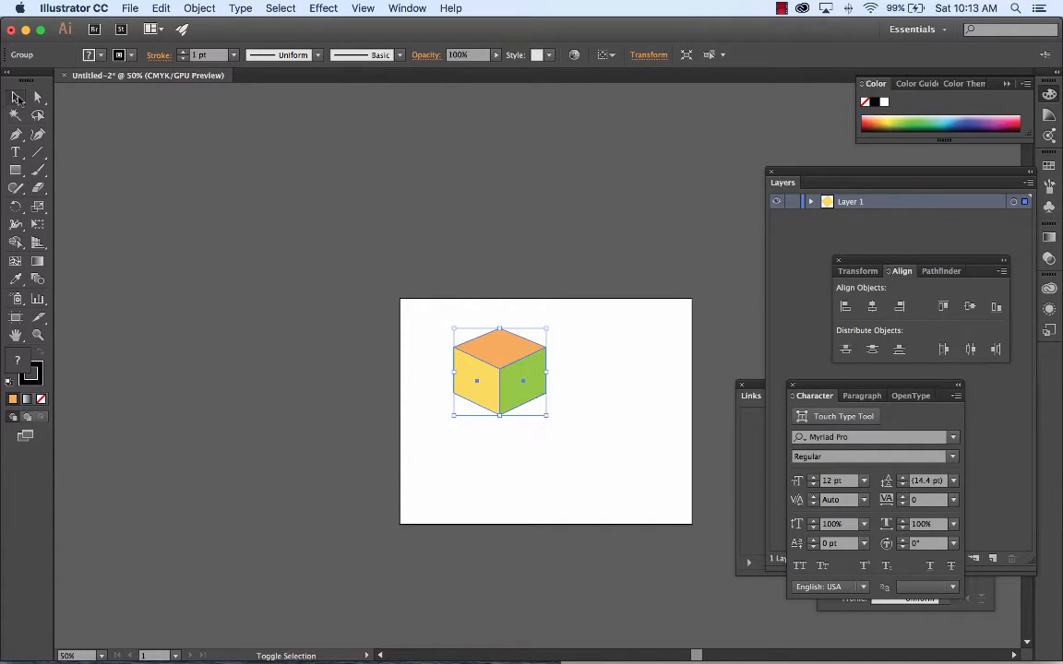
left_click(17, 99)
left_click_drag(547, 415, 536, 415)
key("super+equal")
key("a")
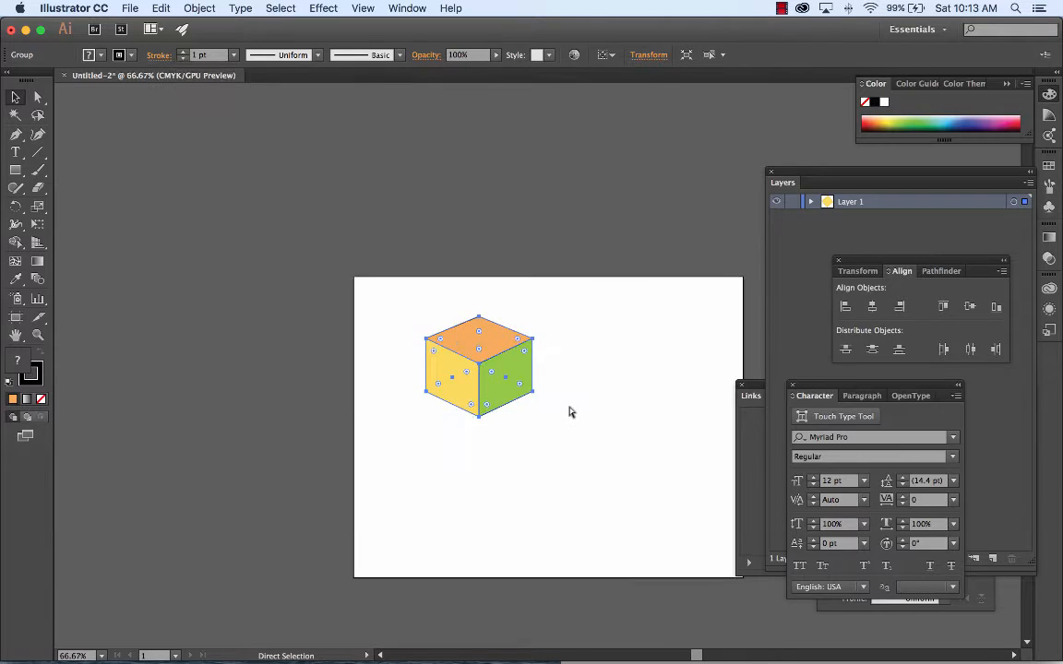
key("super+equal")
key("super+equal")
key("v")
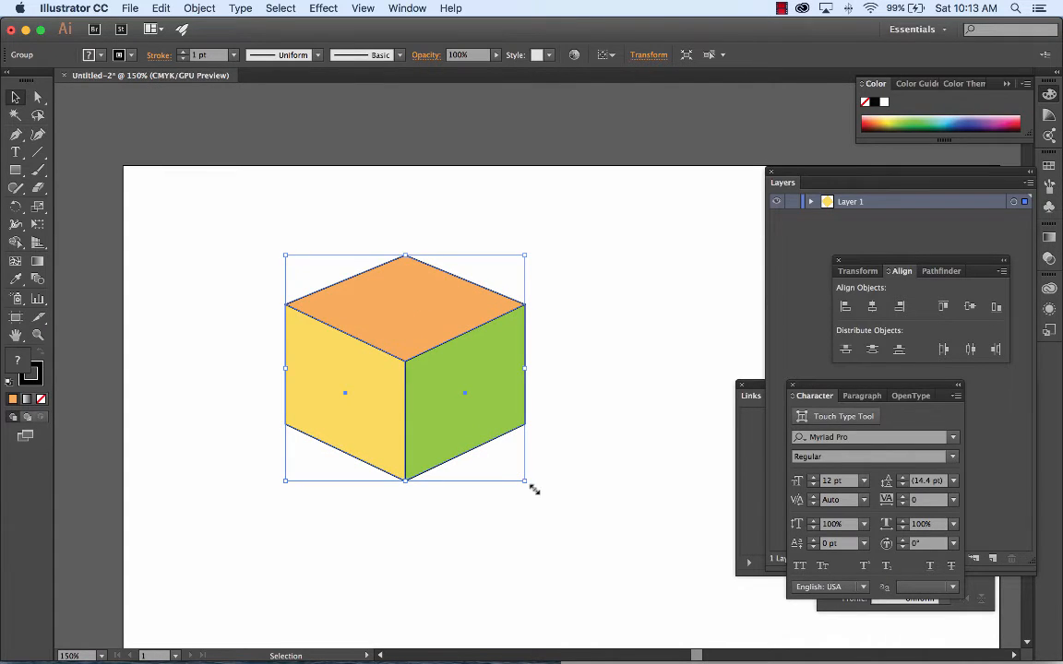
left_click_drag(474, 370, 394, 323)
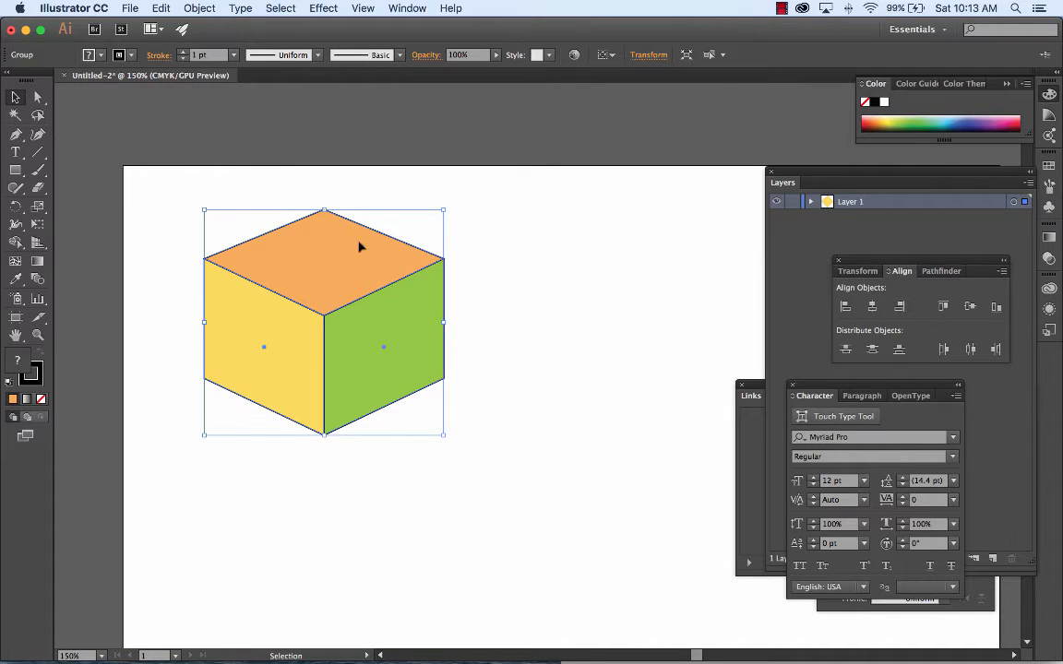
left_click(606, 307)
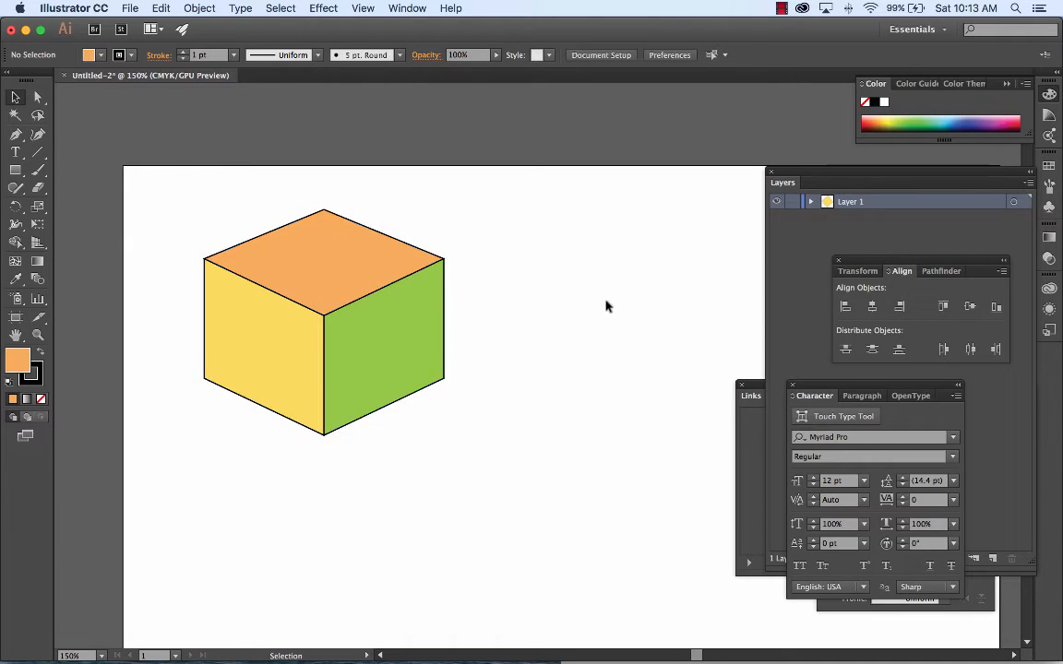
Step: Duplicate the cube 216.21 pt straight to the right so the copy touches the original's right edge, and deselect it
left_click(408, 304)
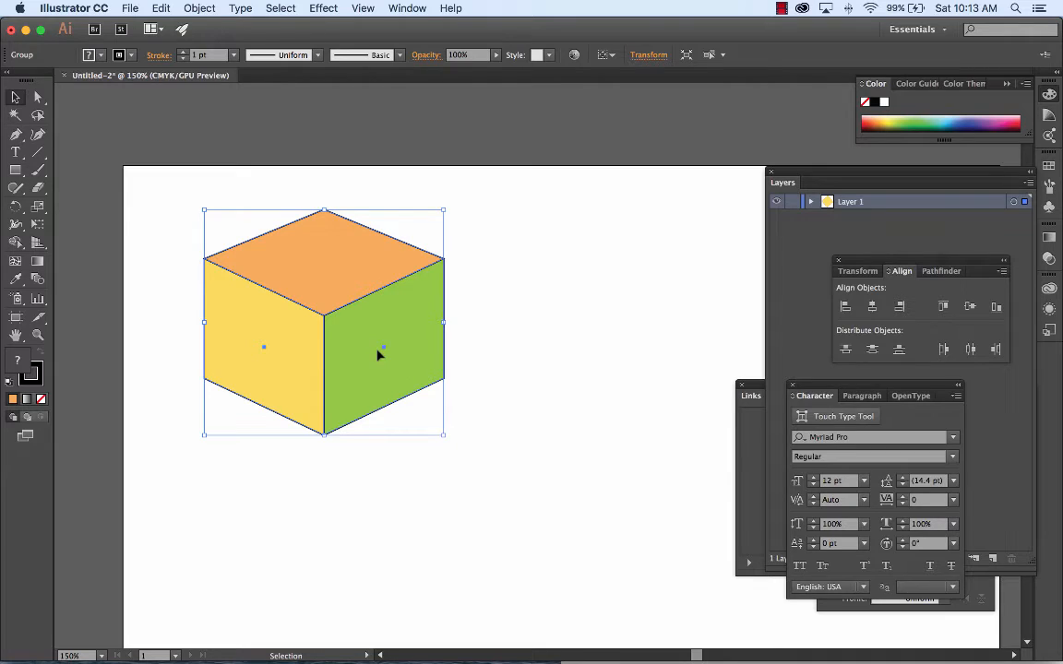
left_click_drag(350, 341, 591, 365)
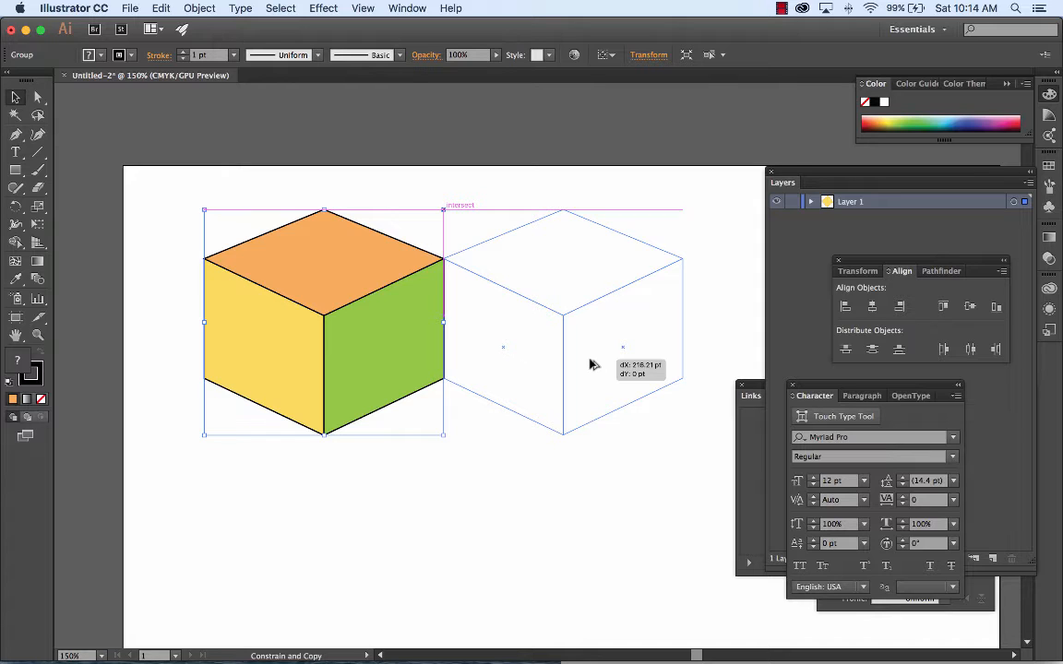
left_click_drag(590, 364, 589, 363)
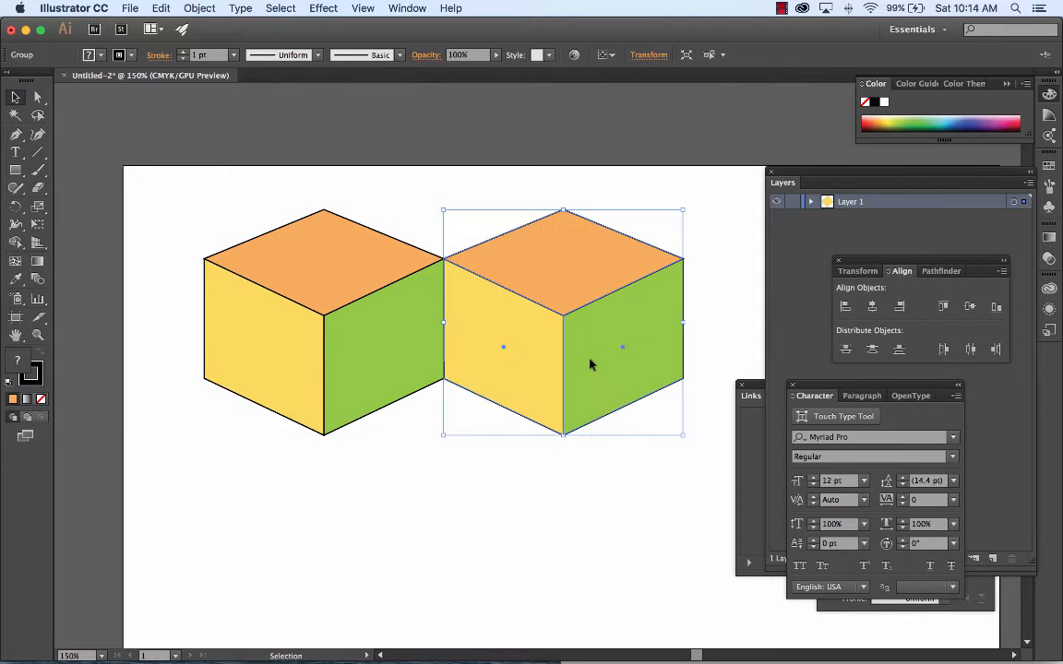
left_click(506, 541)
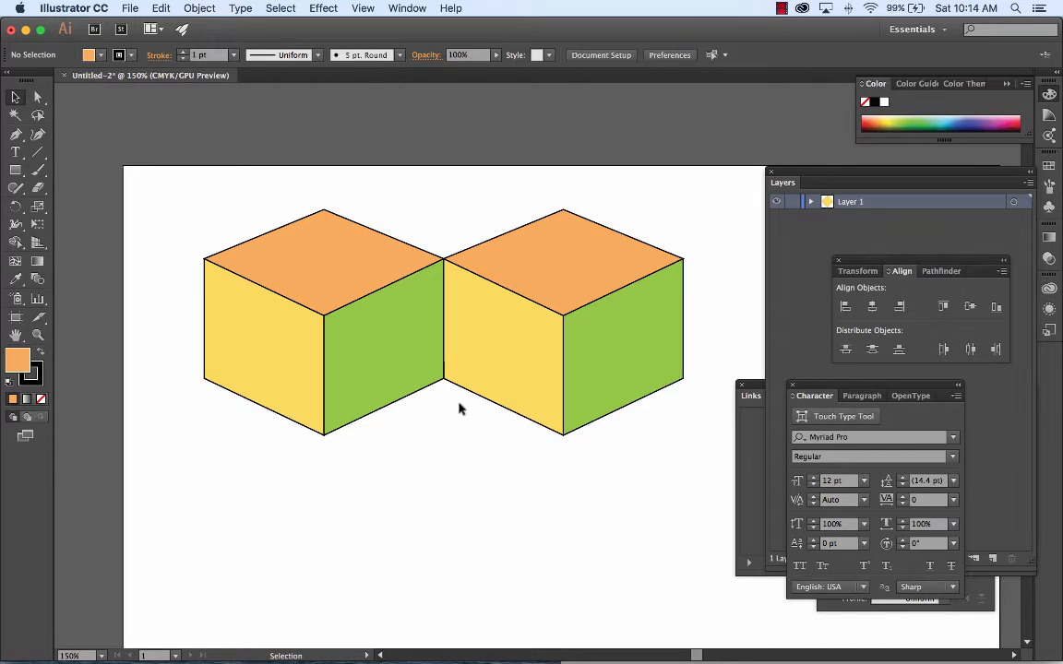
Step: Duplicate both cubes straight down so the copies' top corners touch the originals' bottom corners, and deselect them
left_click(311, 285)
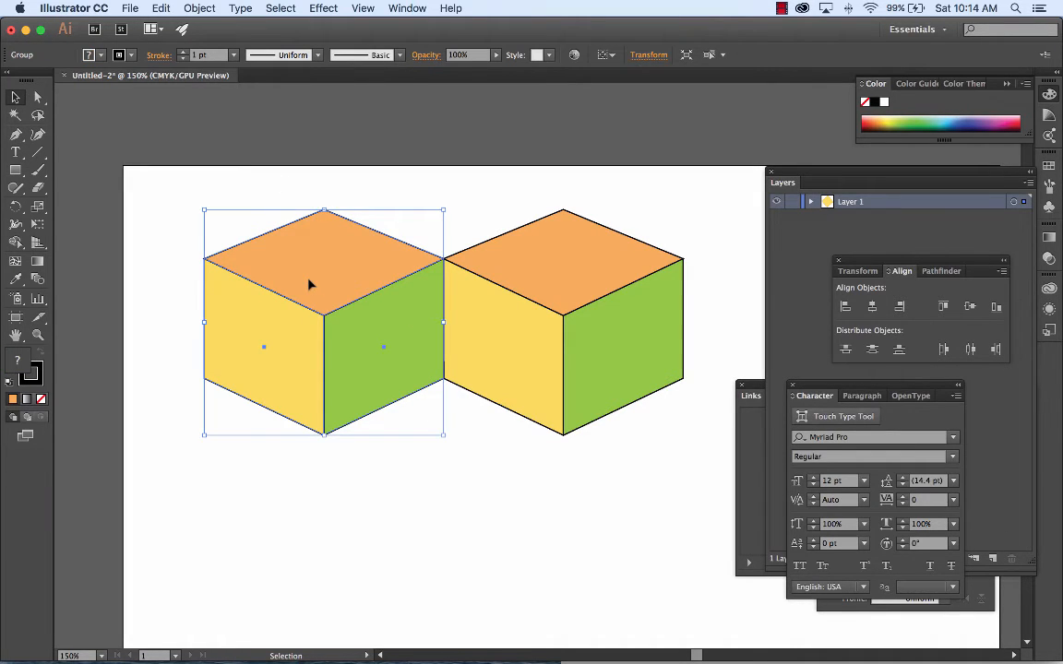
left_click(587, 271, "shift")
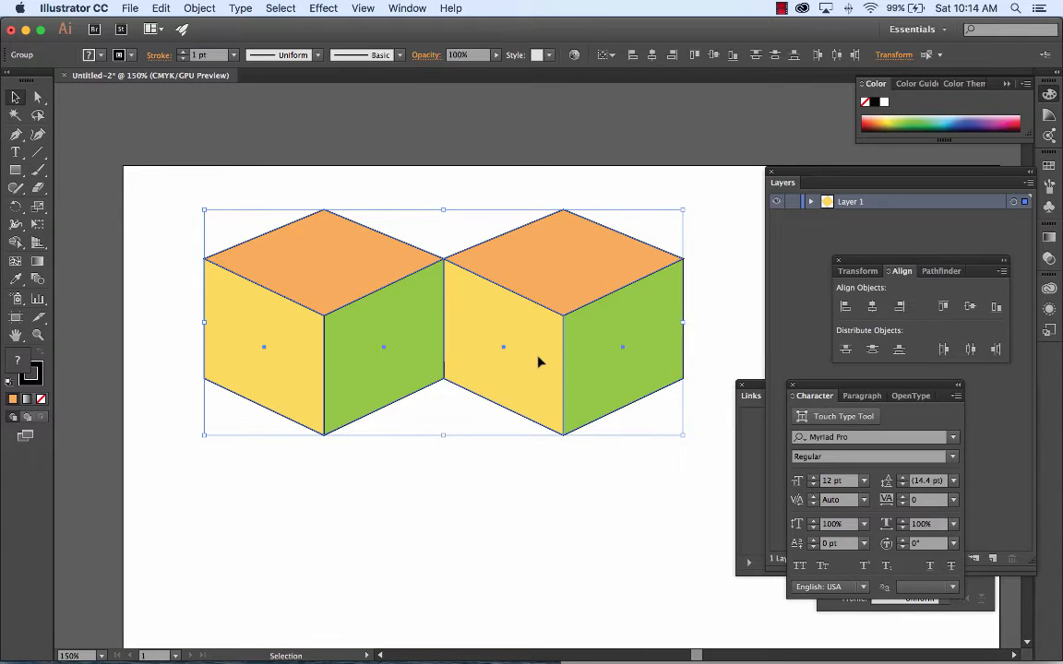
left_click_drag(540, 362, 541, 589)
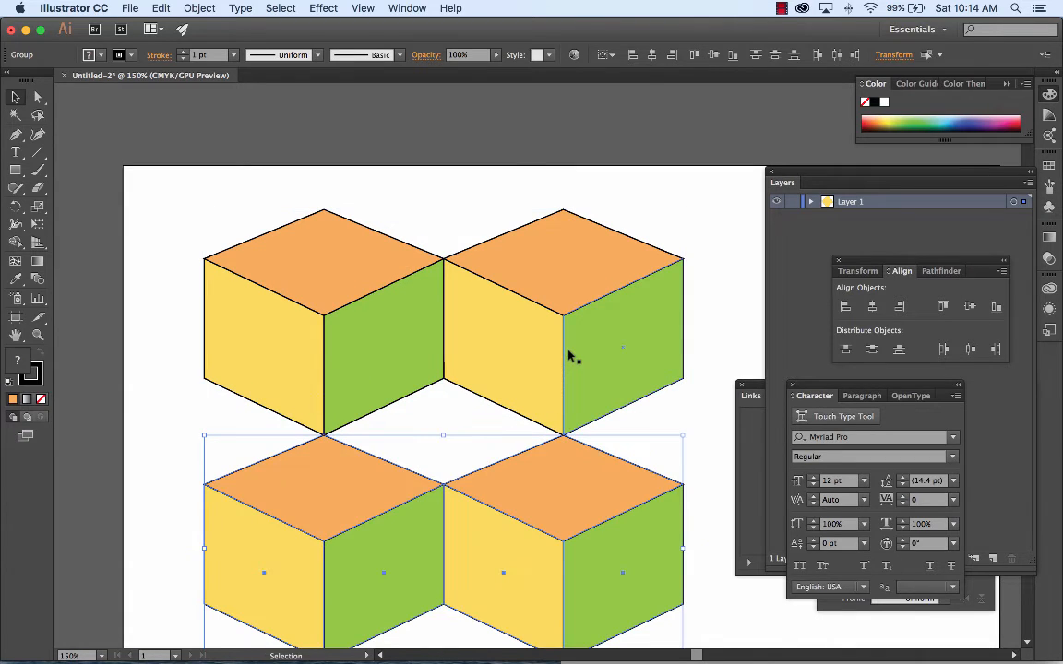
key("super+minus")
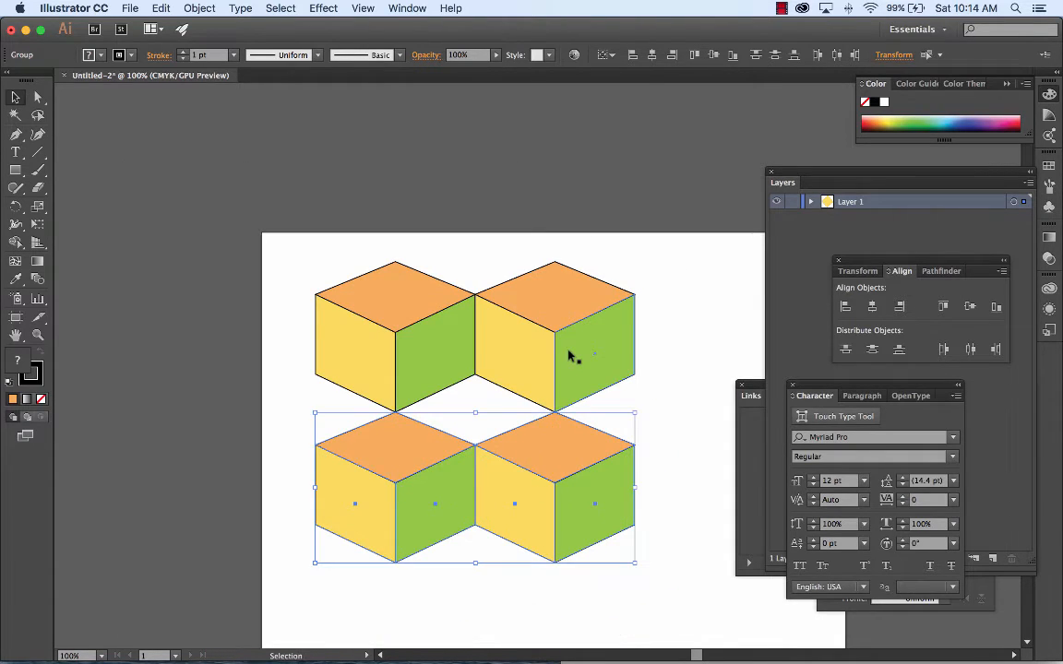
left_click(678, 307)
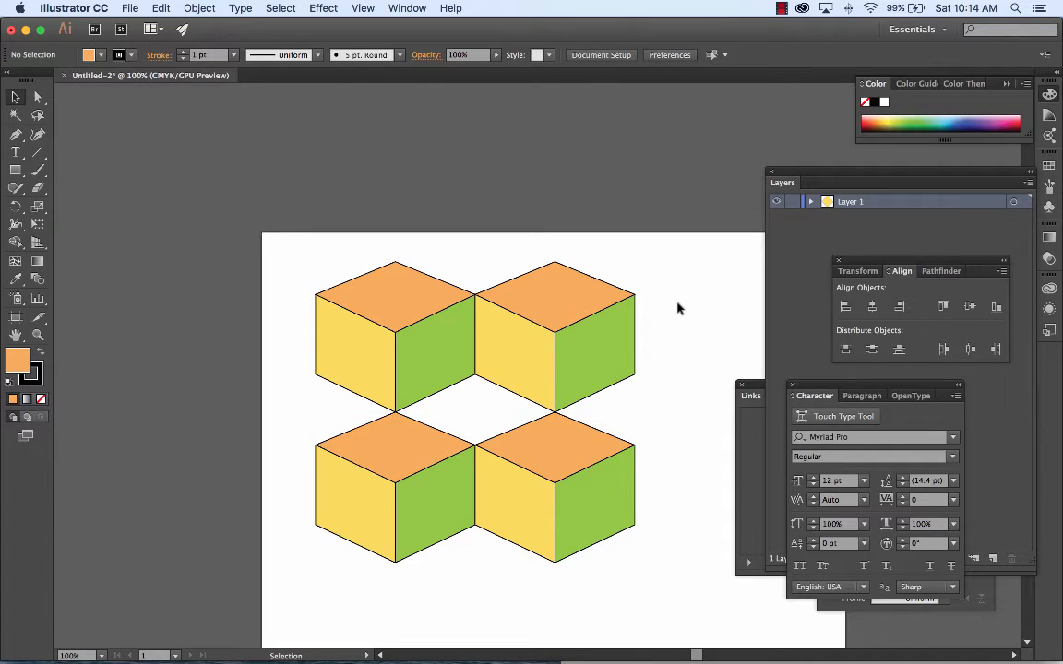
Step: Scale the four-cube block down proportionally, duplicate it to the right to form two touching rows of four, and deselect it
key("super+minus")
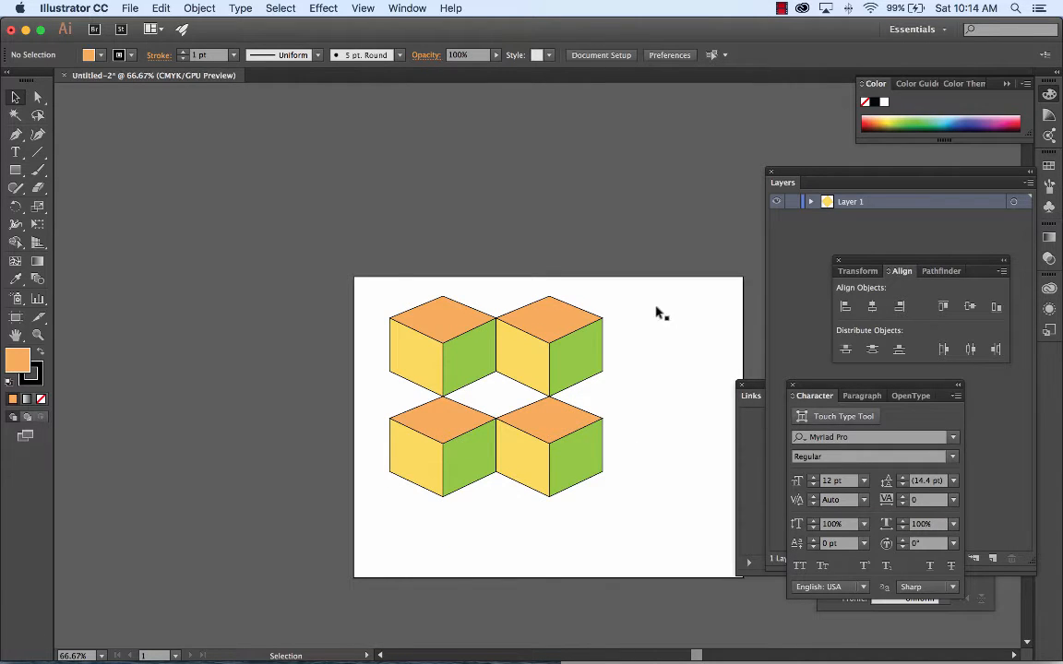
left_click_drag(391, 285, 555, 446)
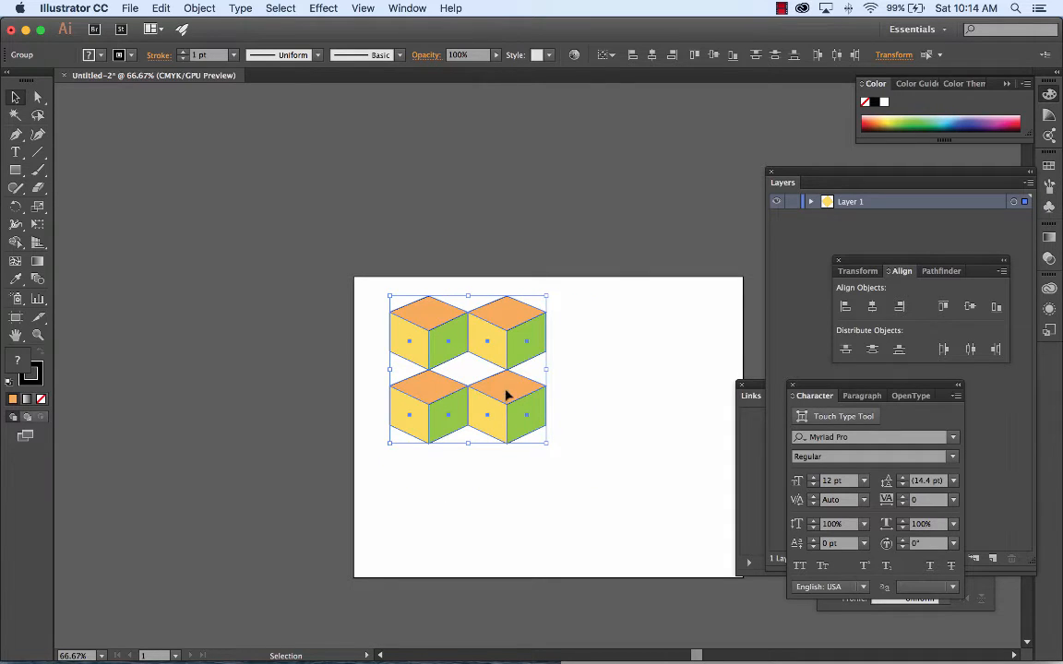
left_click_drag(506, 395, 658, 403)
left_click(616, 499)
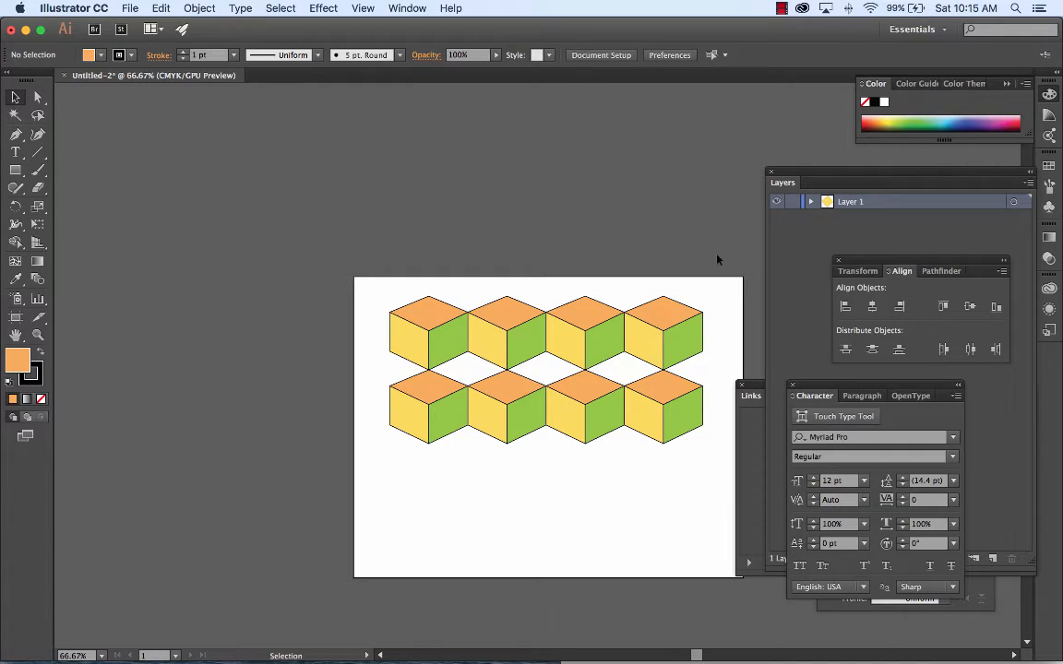
Step: Fill only the top face of the second cube in the lower row with light pink and deselect it
left_click(588, 338)
left_click(547, 260)
left_click(39, 97)
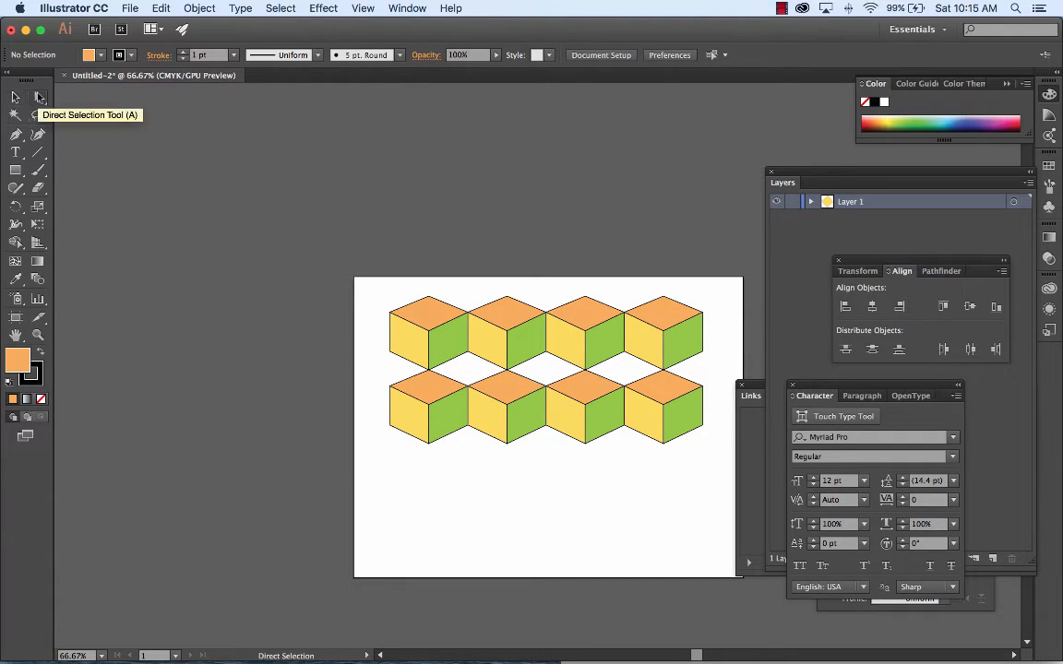
left_click(518, 391)
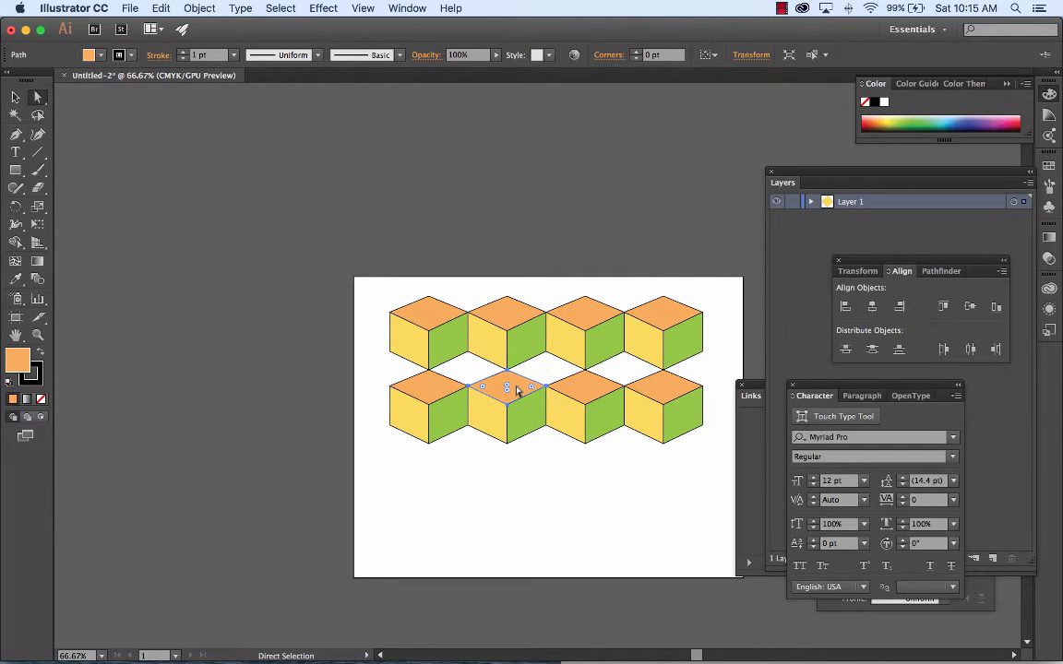
left_click(1012, 120)
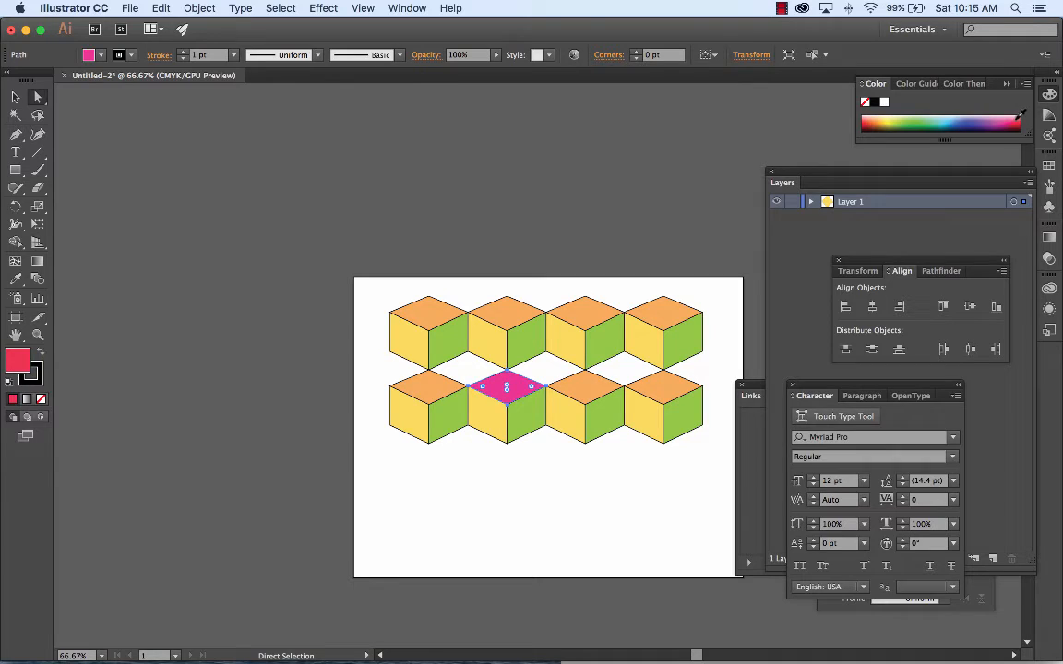
left_click(1016, 113)
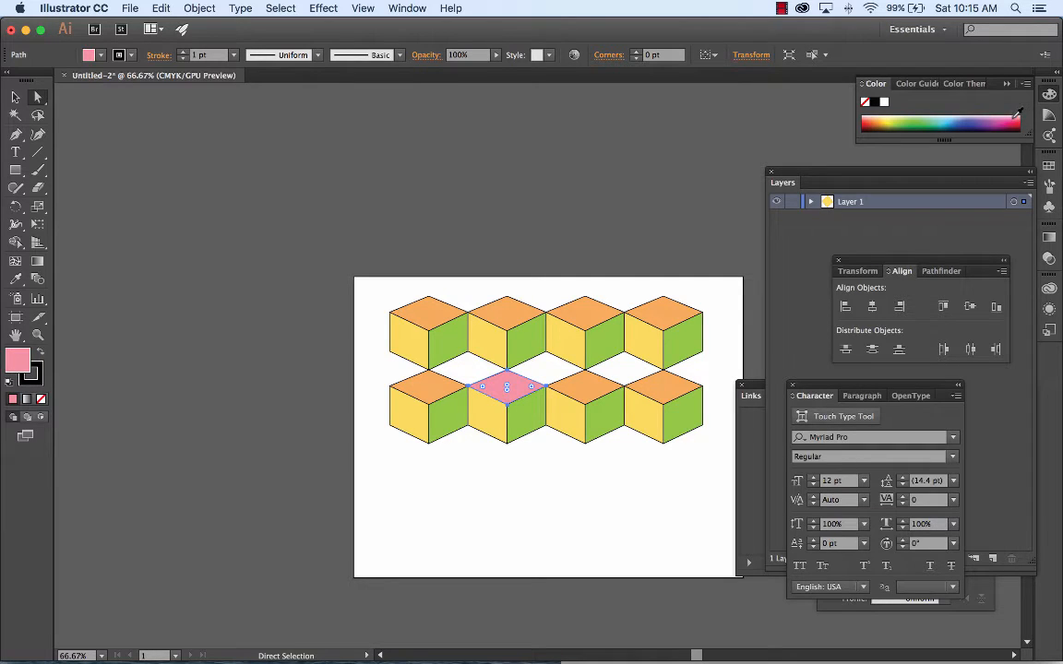
left_click(15, 97)
left_click(274, 221)
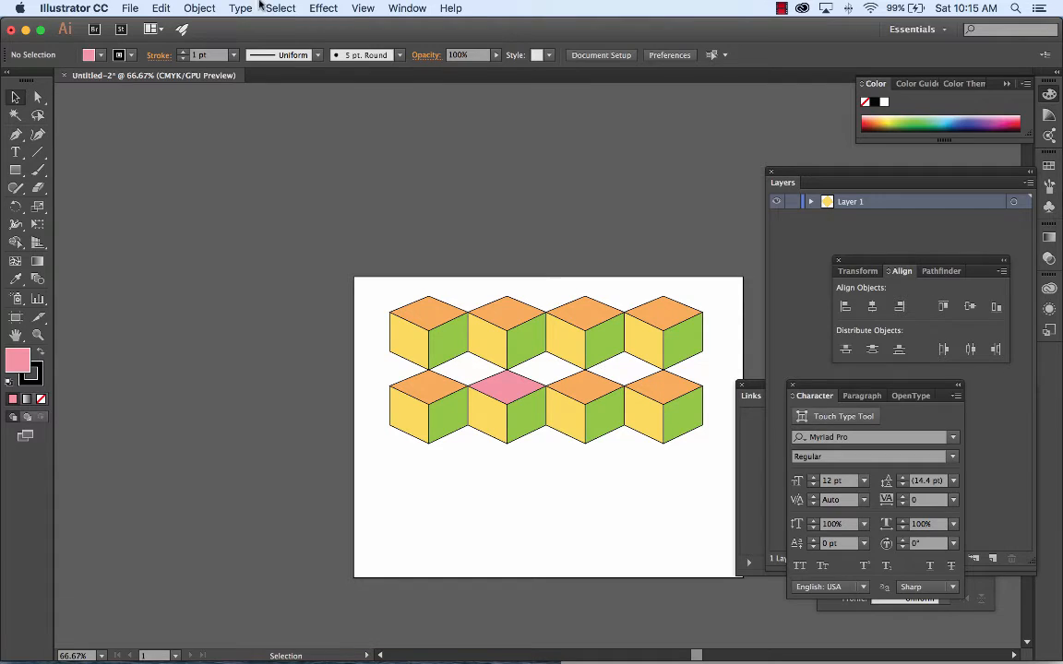
left_click(161, 7)
left_click(166, 8)
left_click(523, 393)
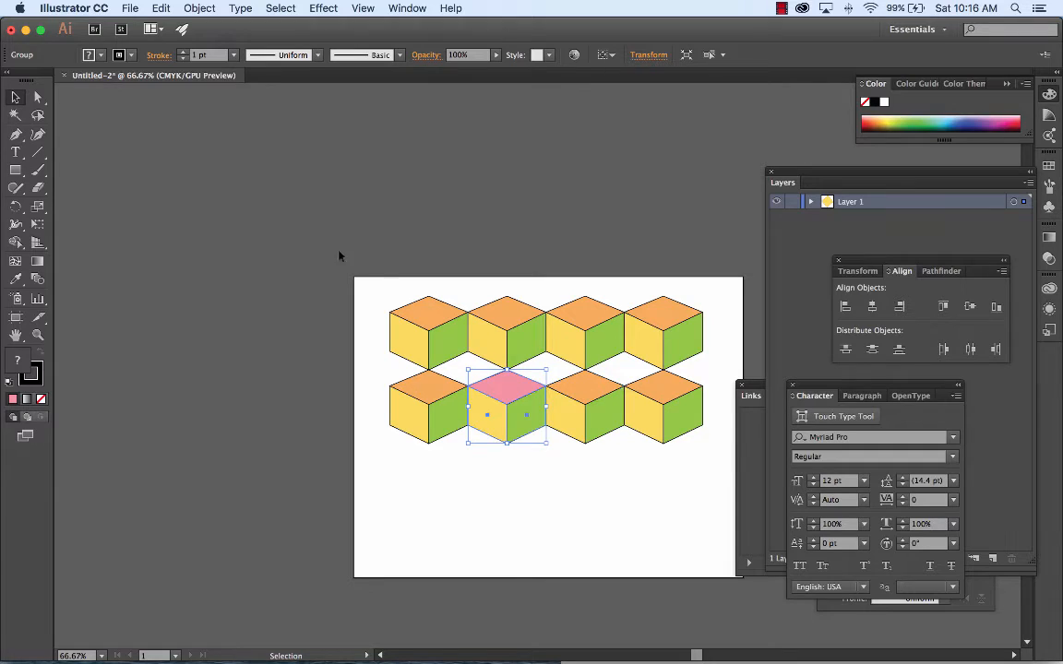
left_click(38, 97)
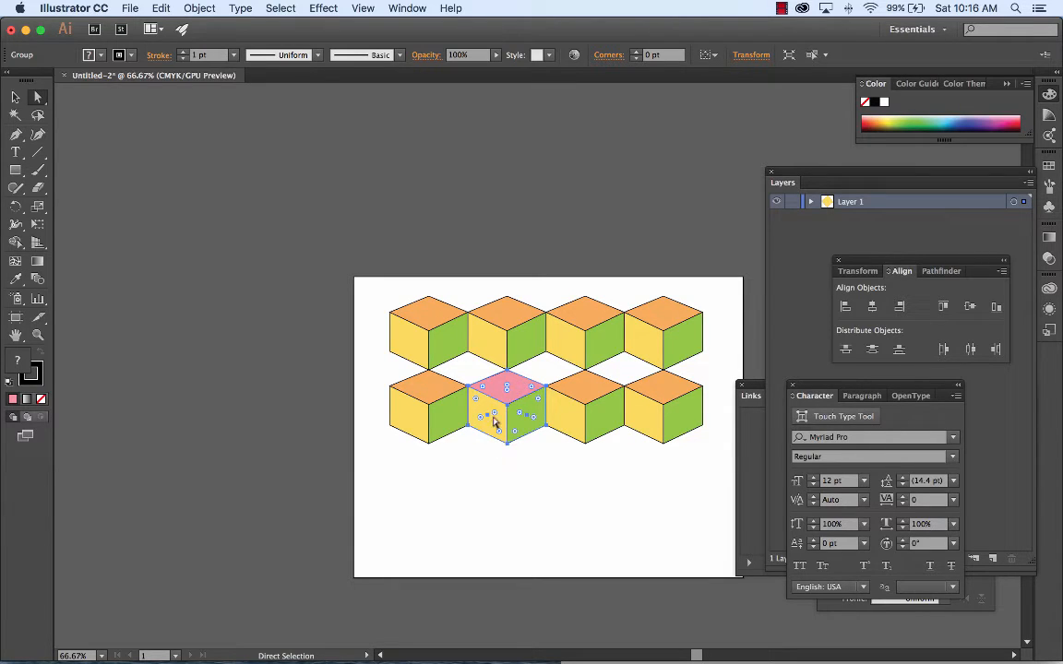
left_click(550, 484)
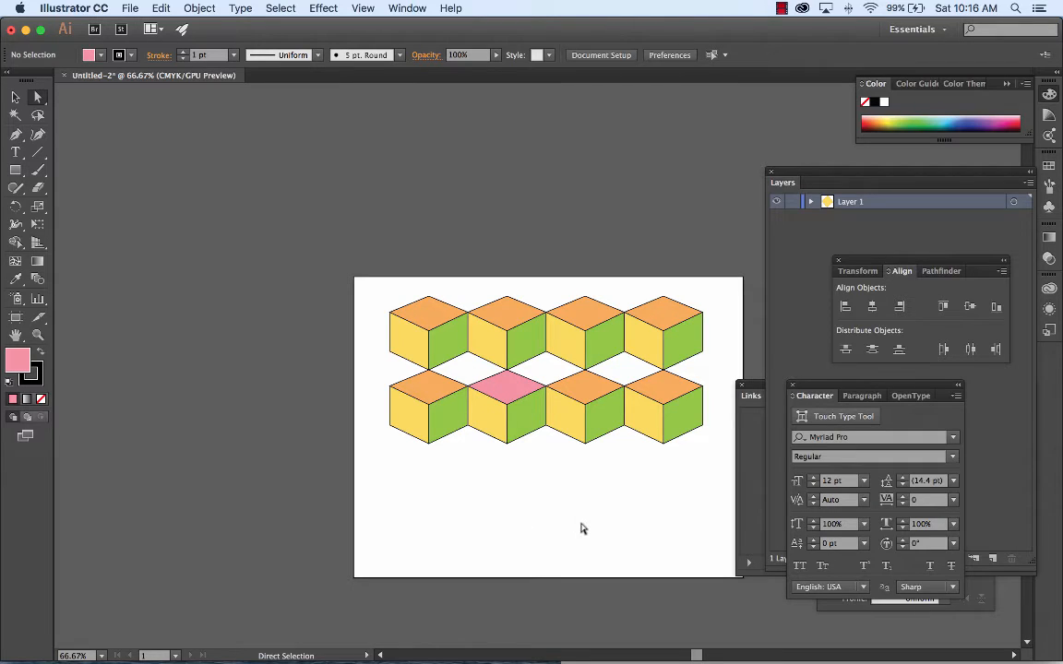
Step: Recolor the pink top face by sampling neighboring cube faces with the Eyedropper, finishing with the orange, and deselect it
left_click(524, 391)
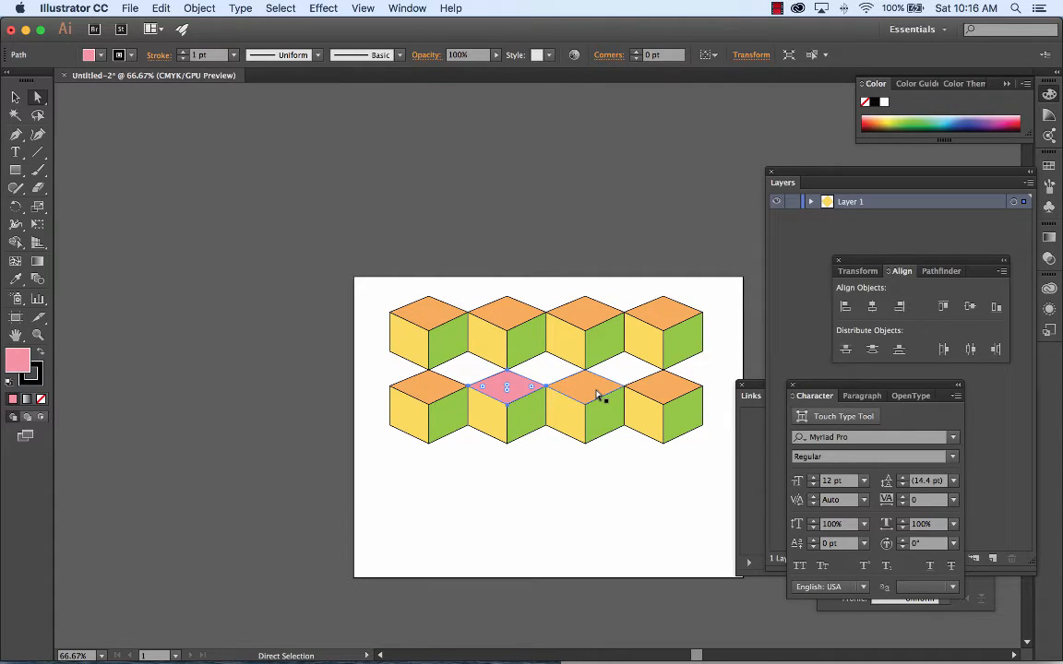
left_click(15, 281)
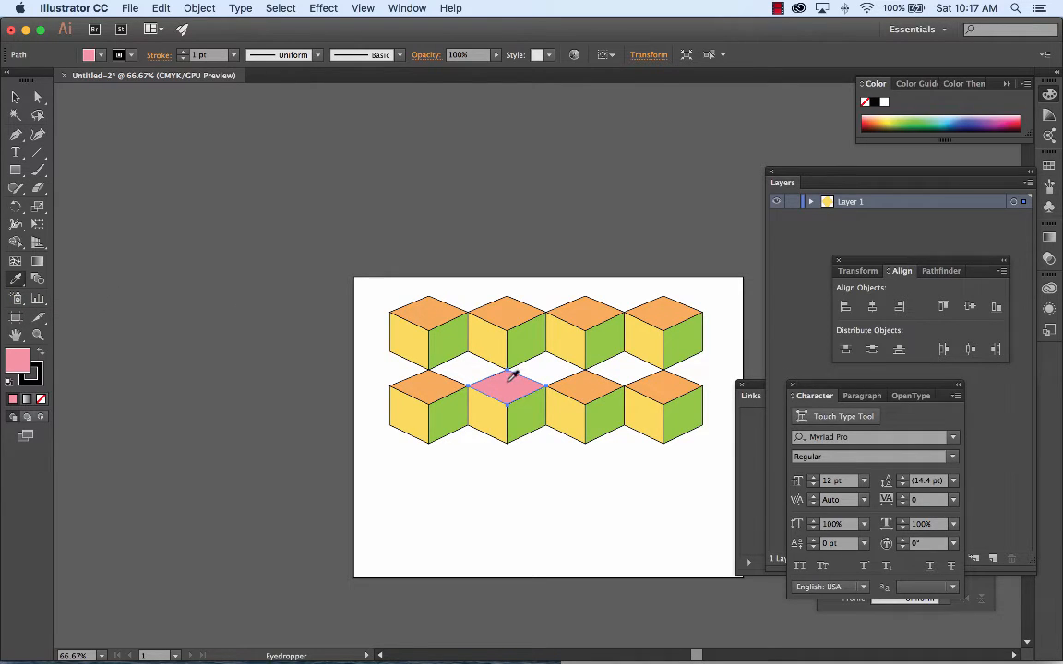
left_click(586, 382)
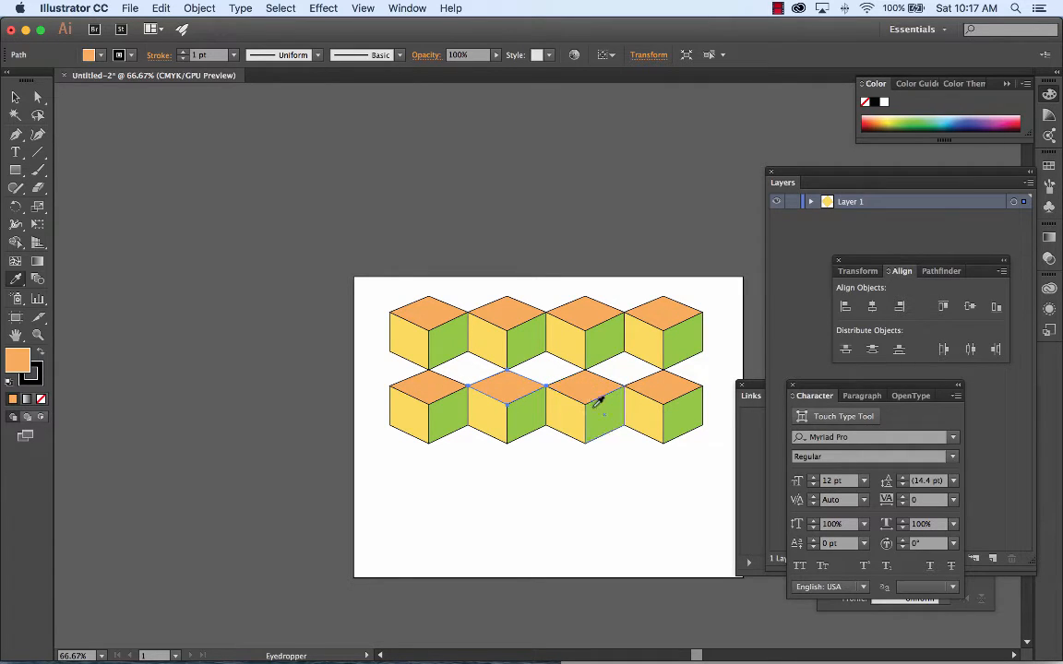
left_click(607, 417)
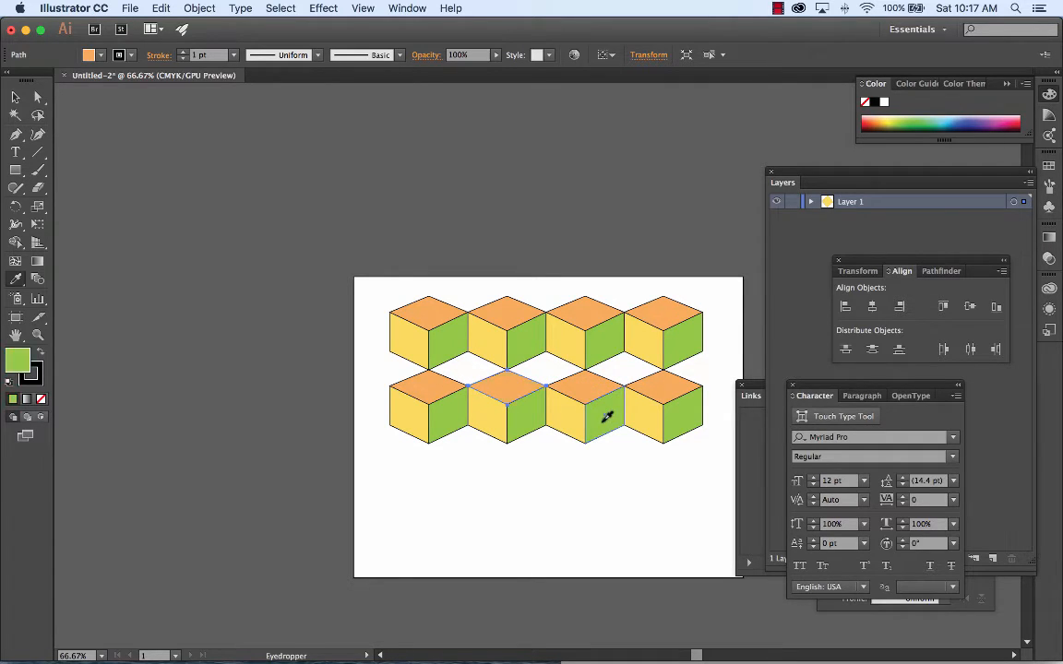
left_click(641, 397)
left_click(598, 374)
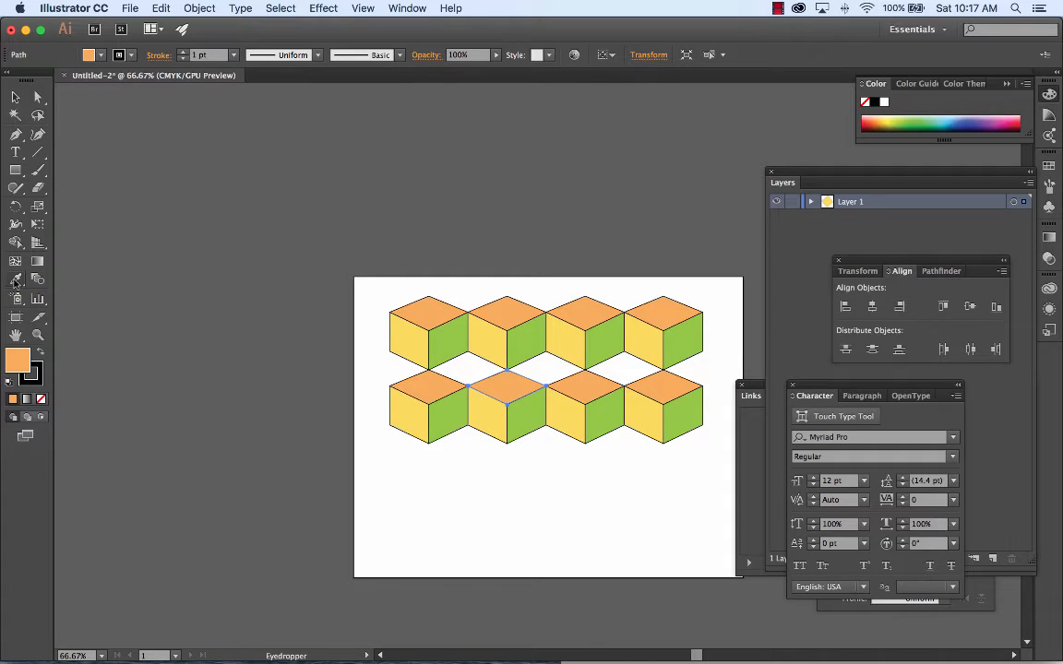
left_click(17, 97)
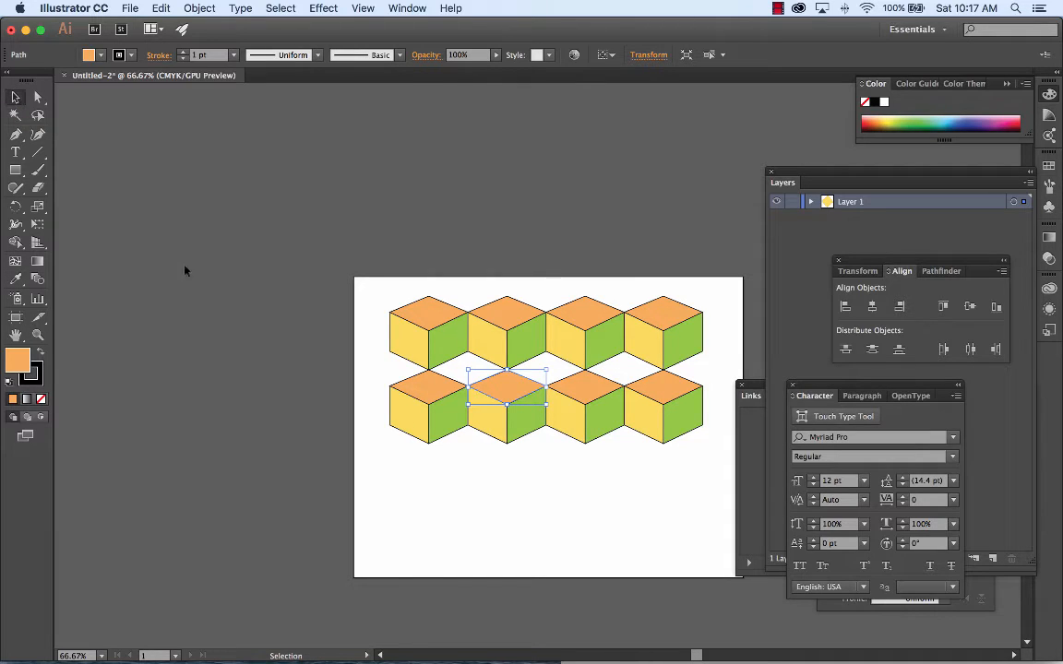
left_click(501, 483)
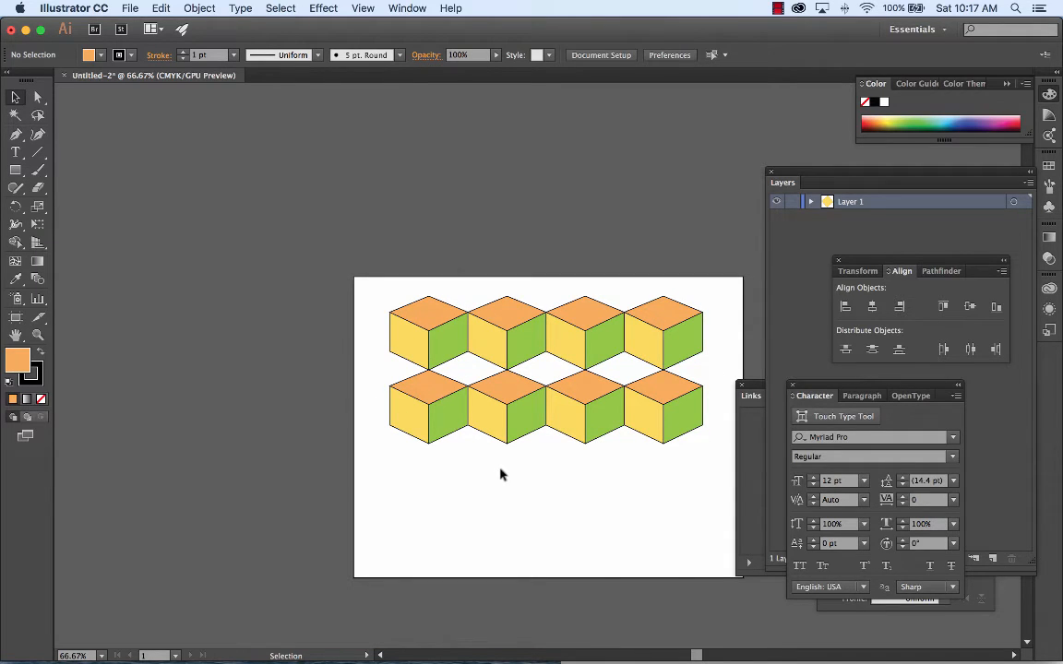
Step: Move the entire block of eight cubes above the artboard and deselect it
left_click_drag(407, 275, 711, 486)
left_click_drag(601, 334, 592, 157)
left_click(631, 396)
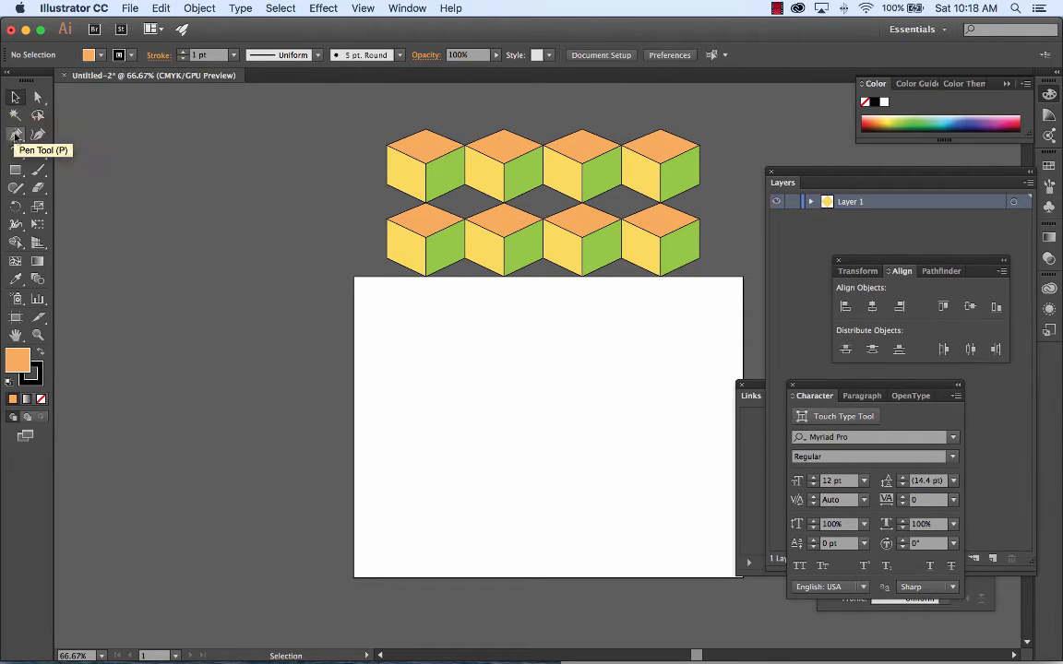
Step: Create a three-sided polygon with a 50 pt radius on the empty artboard
left_click(14, 169)
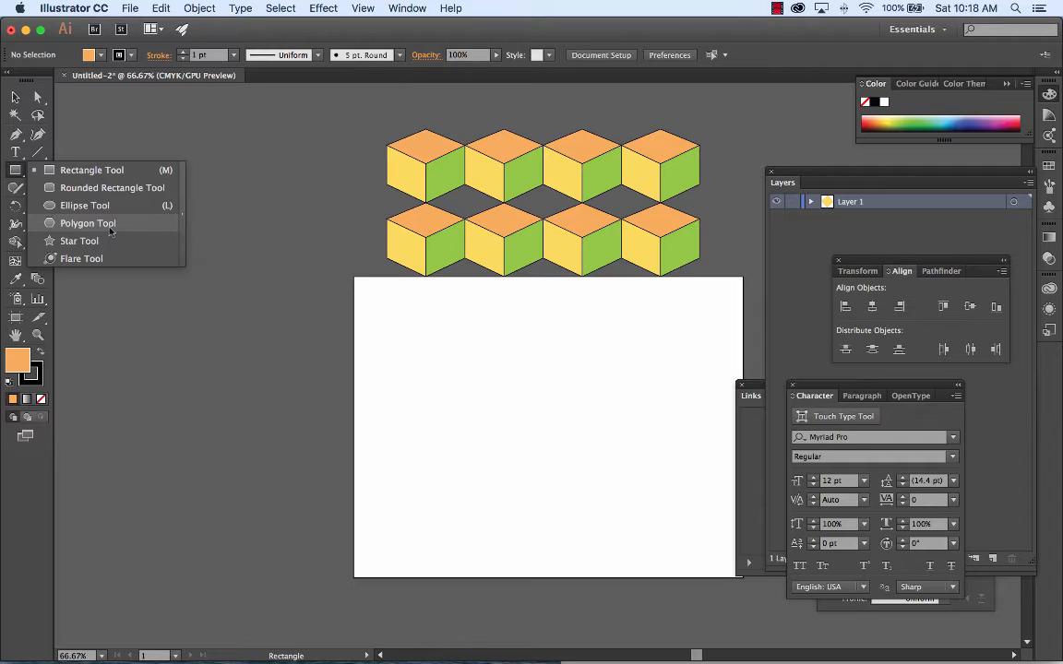
left_click(88, 224)
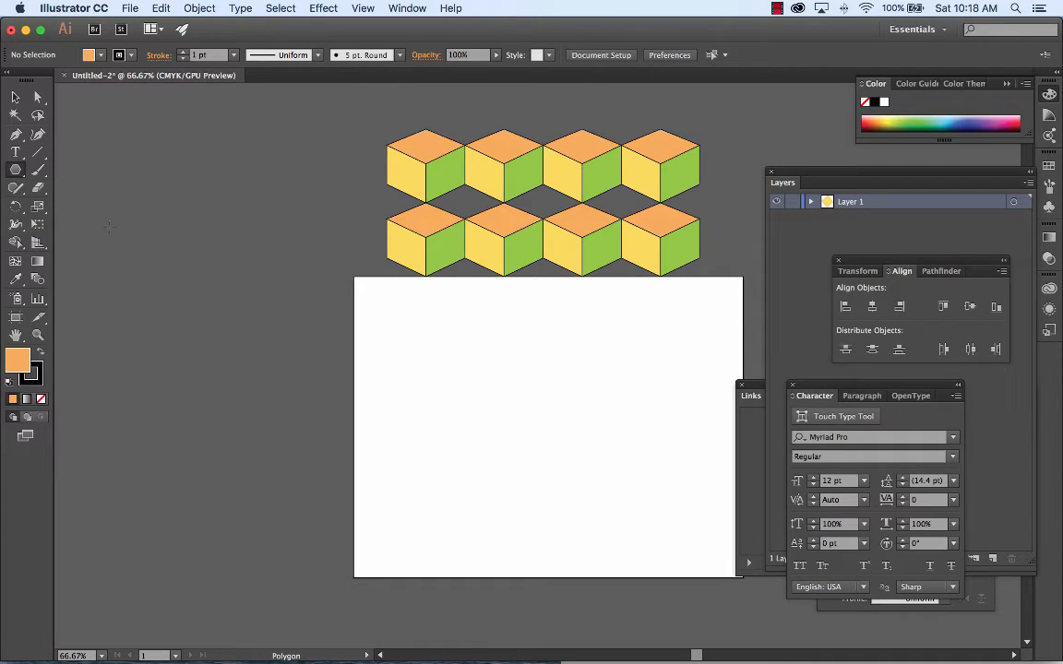
left_click(486, 407)
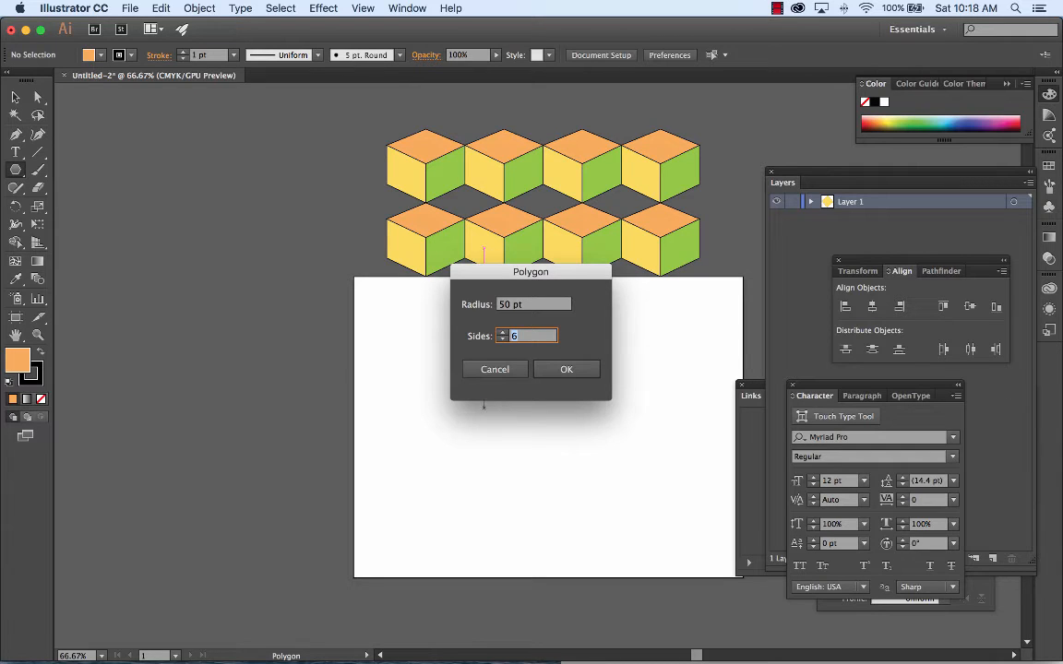
type("3")
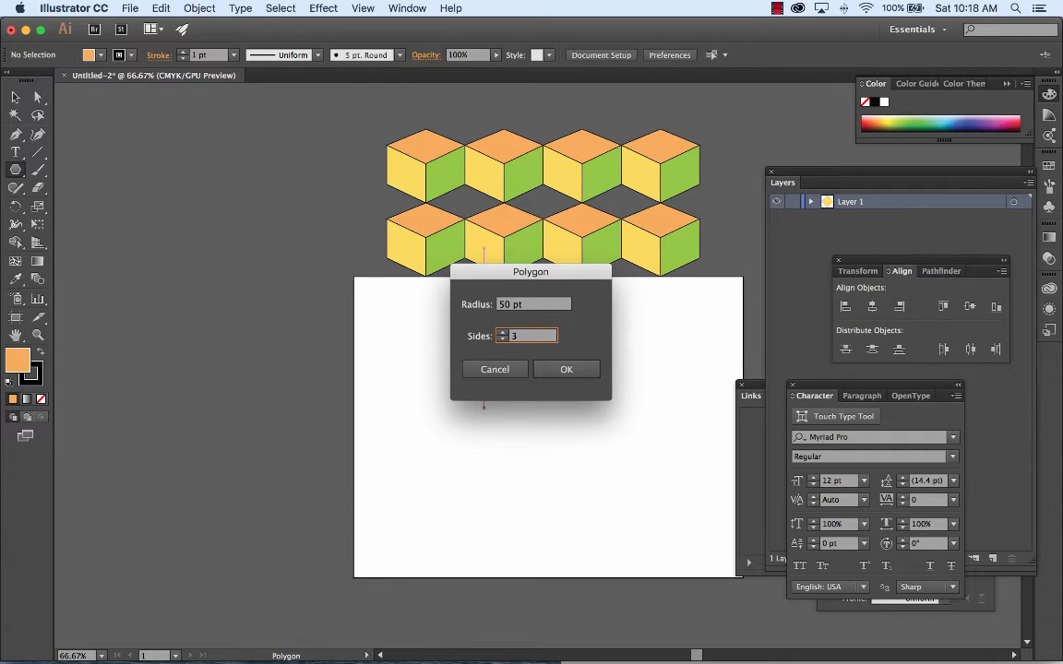
left_click(566, 369)
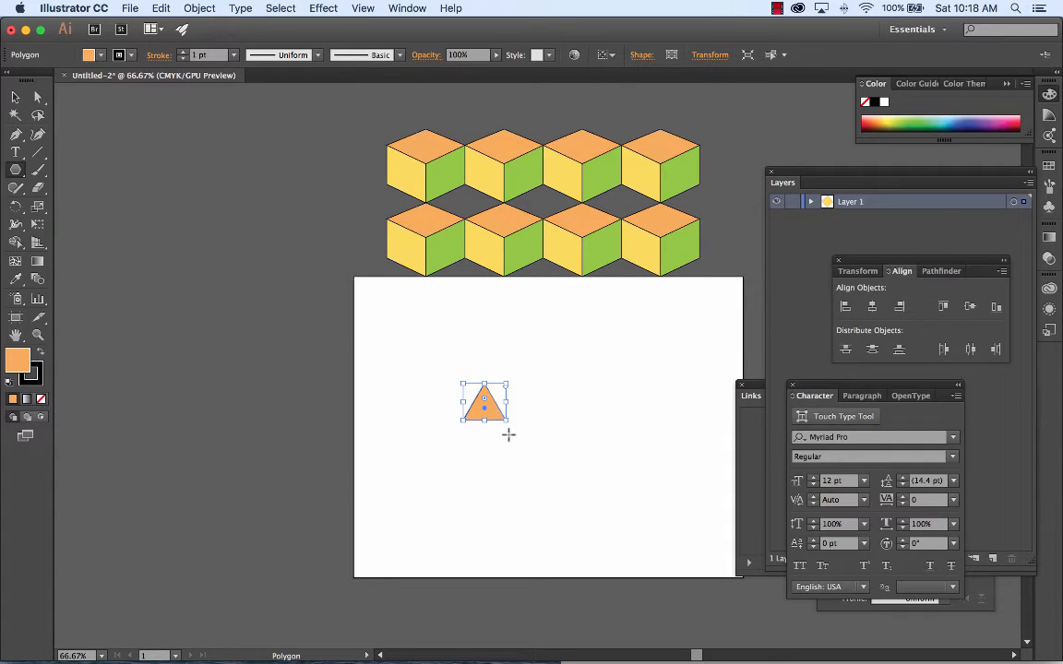
Step: Enlarge the orange triangle proportionally and move it toward the artboard's upper-left corner
left_click_drag(506, 421, 441, 232)
key("super+equal")
key("super+equal")
key("super+equal")
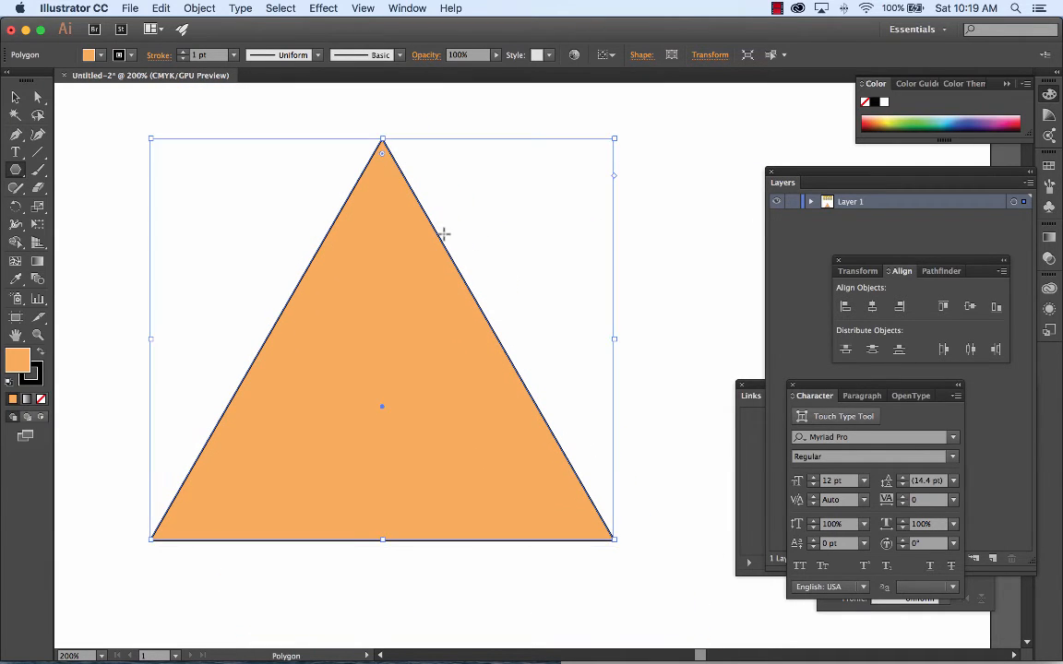
key("super+minus")
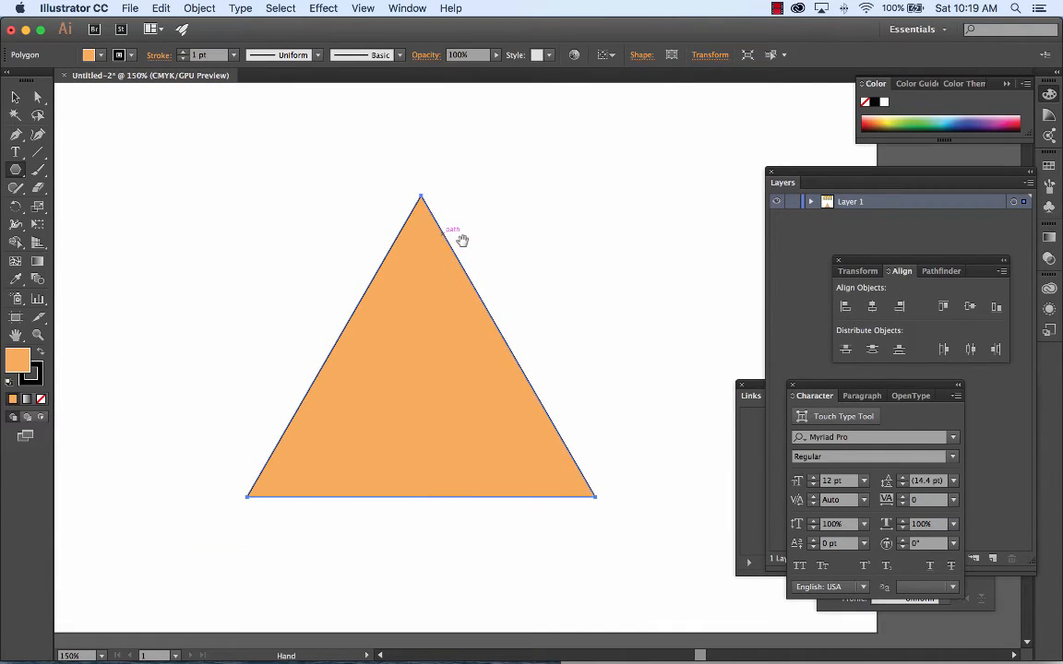
left_click_drag(462, 238, 367, 208)
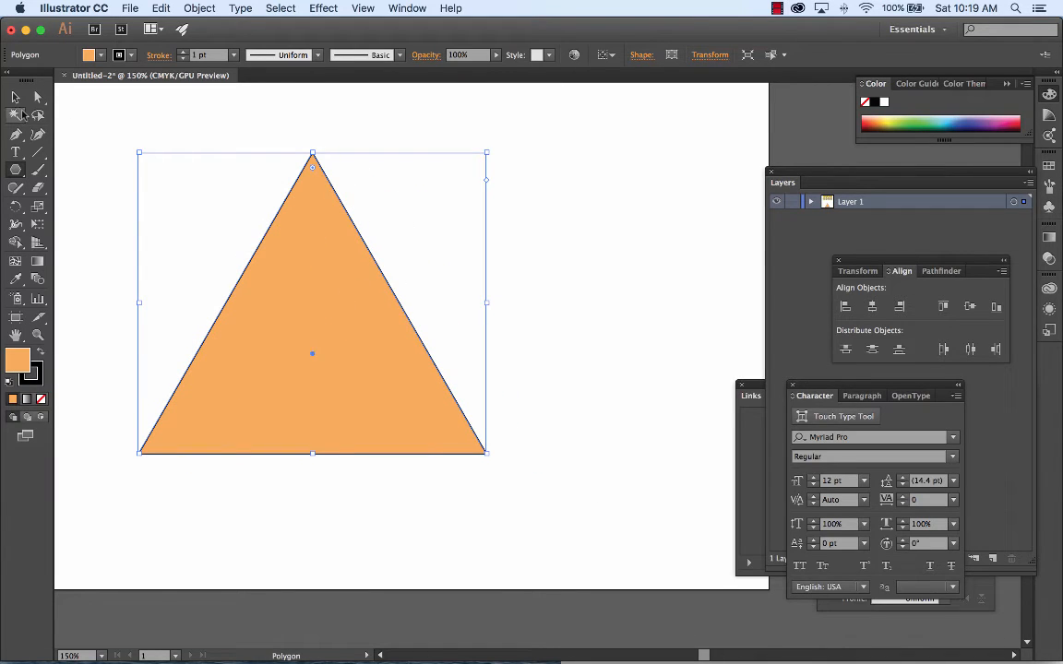
Step: Duplicate the triangle straight to the right so the base corners touch, and fill the copy with green
left_click(16, 98)
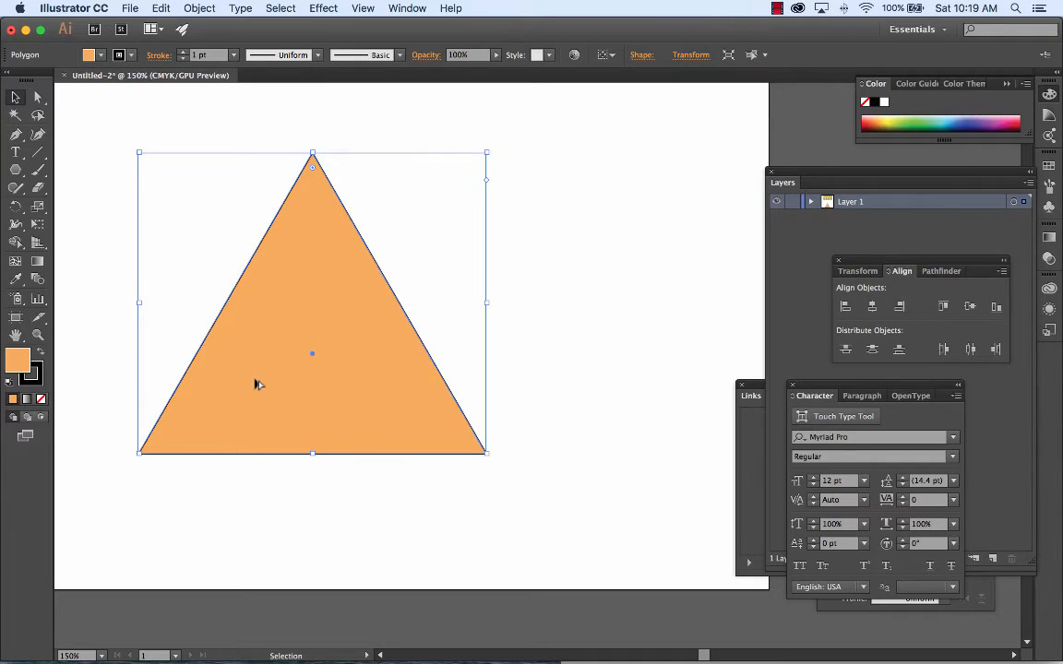
left_click_drag(257, 384, 605, 399)
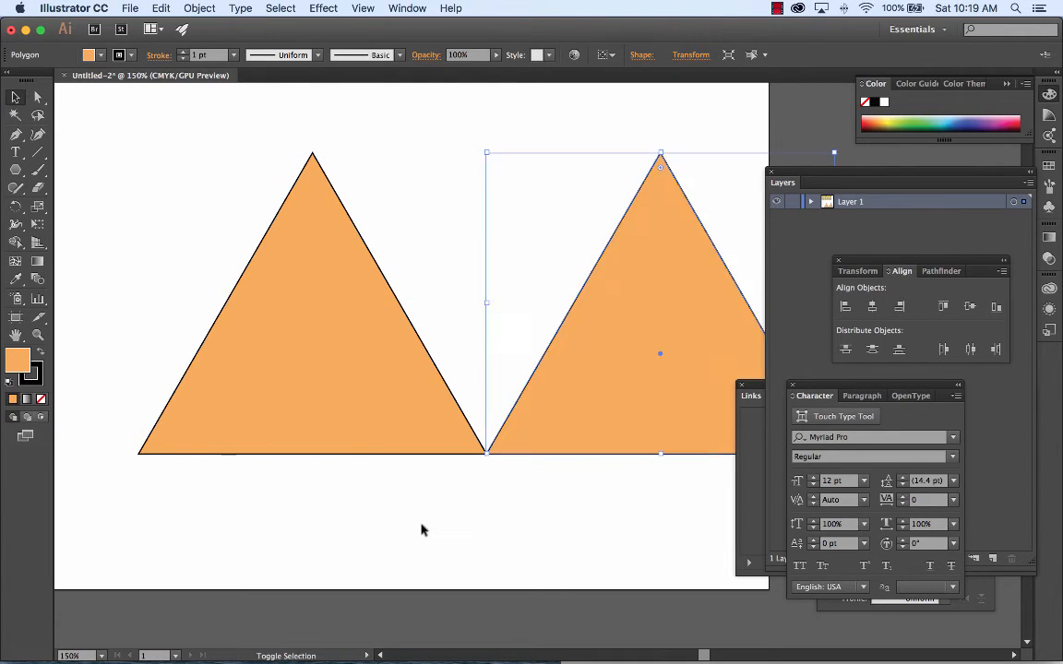
left_click(909, 117)
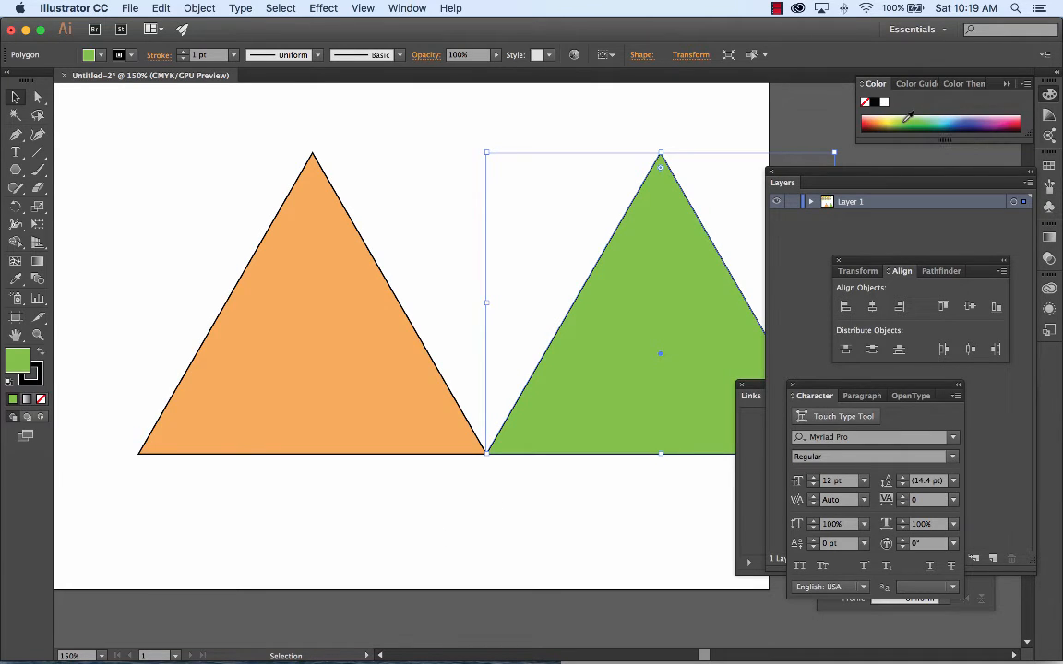
Step: Fill the duplicate triangle with a lighter yellow-green, and scale both triangles down together proportionally to about a quarter of their size
left_click(907, 113)
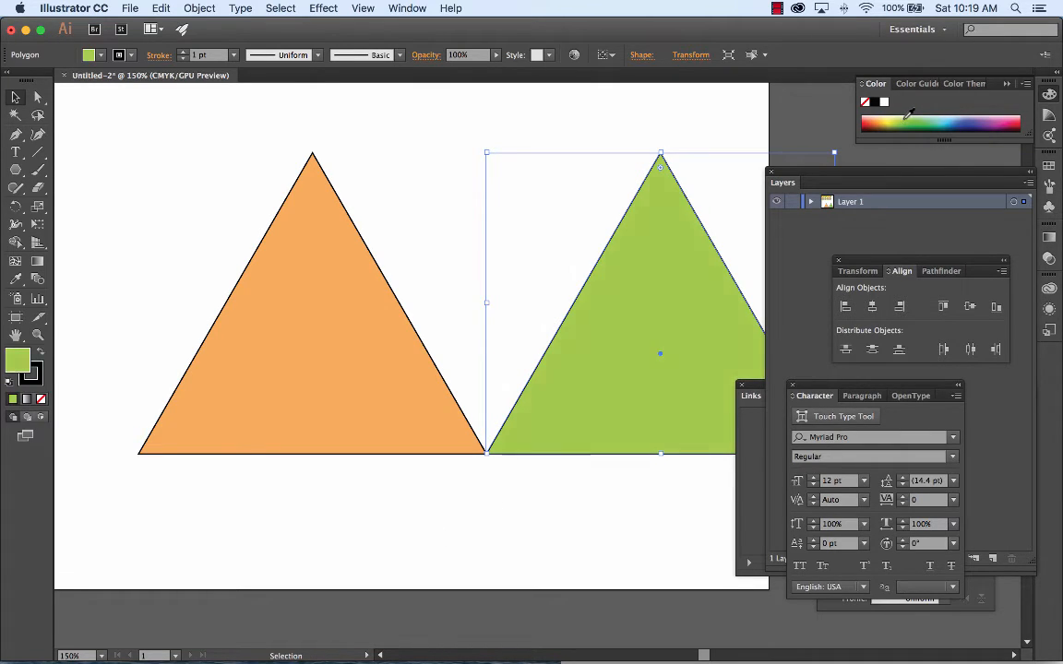
key("super+minus")
key("super+minus")
key("v")
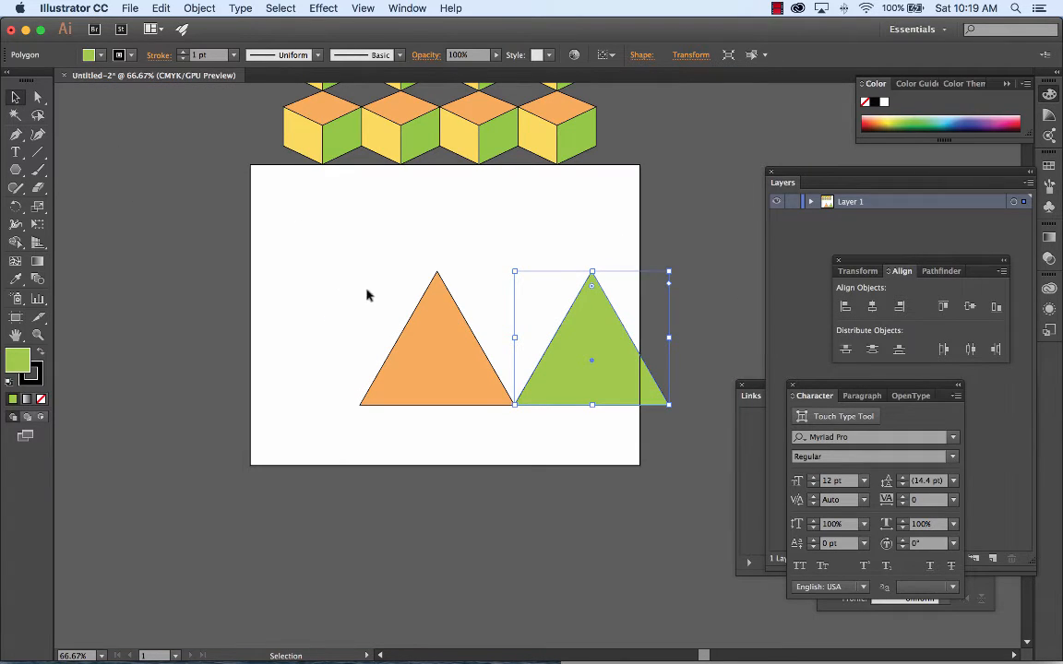
left_click_drag(357, 232, 492, 314)
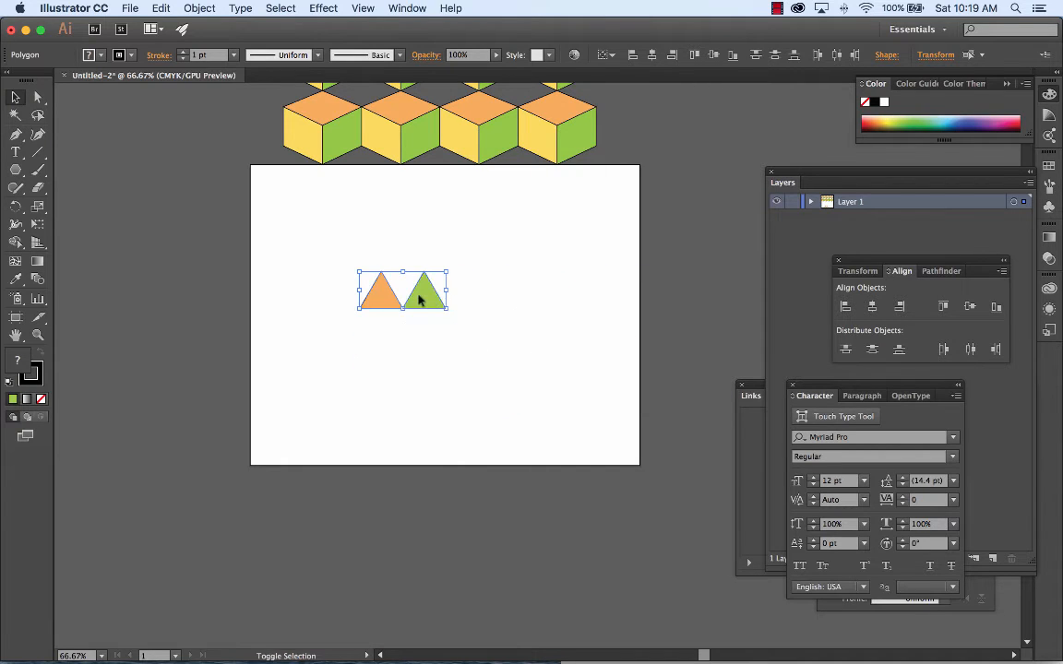
Step: Duplicate the triangle pair to the right to make a row of four, and copy that row directly beneath with edges touching
left_click_drag(420, 296, 460, 262)
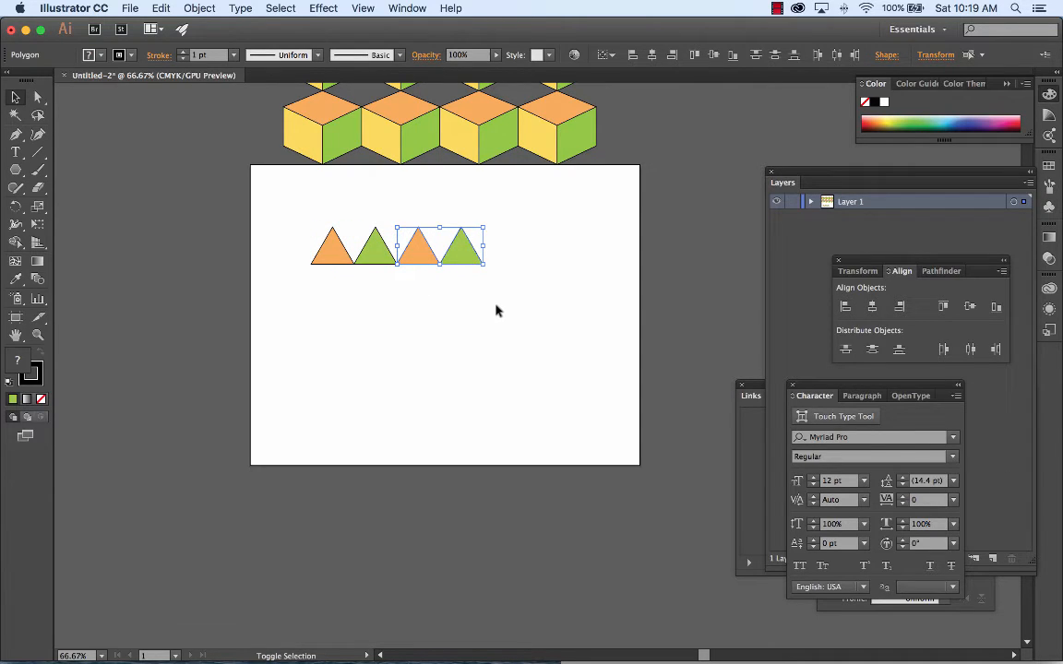
left_click_drag(283, 198, 570, 322)
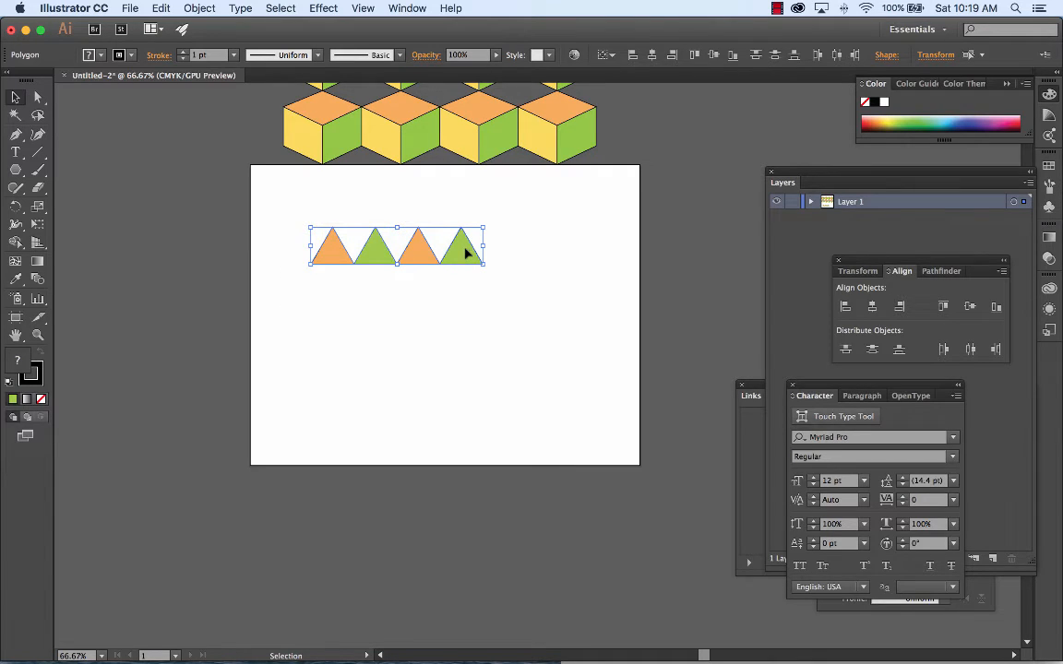
left_click_drag(467, 261, 466, 292)
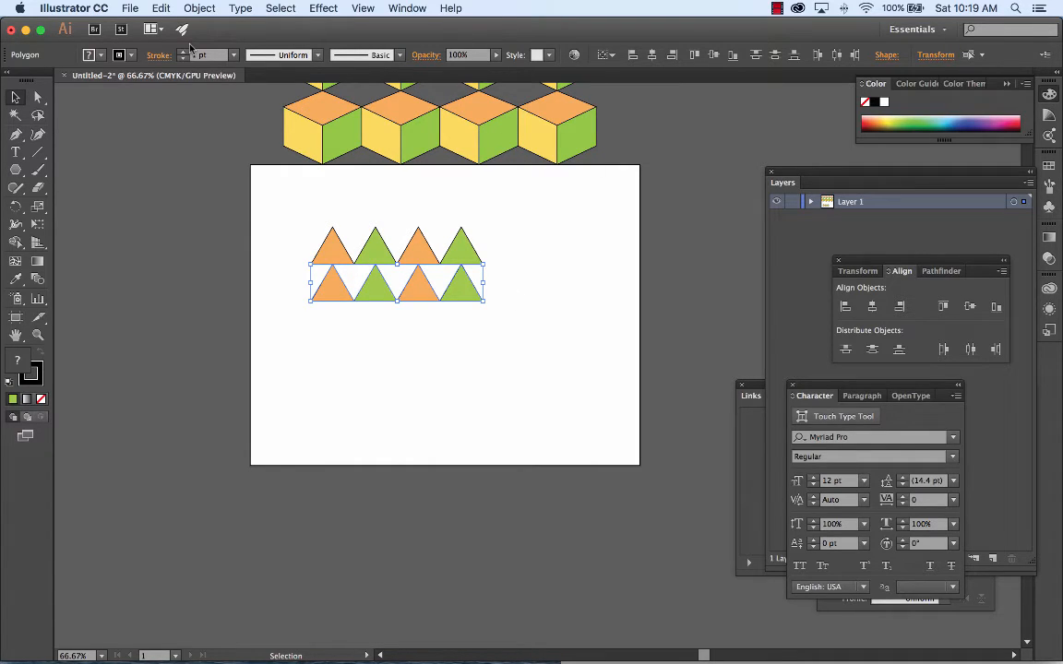
Step: Reflect the lower row of triangles across the vertical axis to swap its color order
left_click(199, 9)
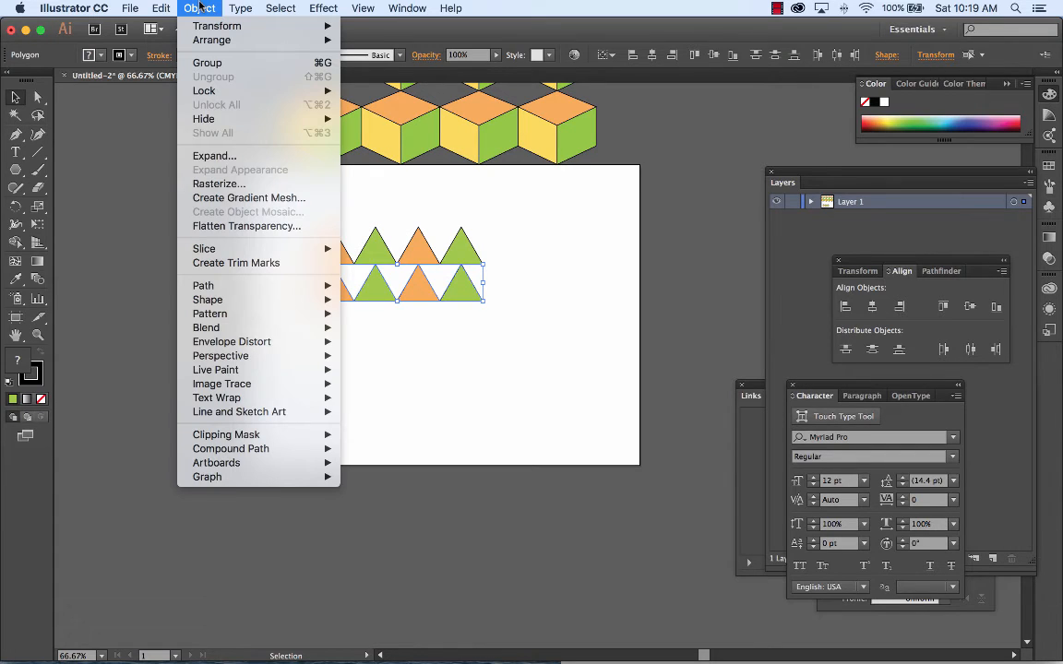
mouse_move(215, 41)
mouse_move(217, 27)
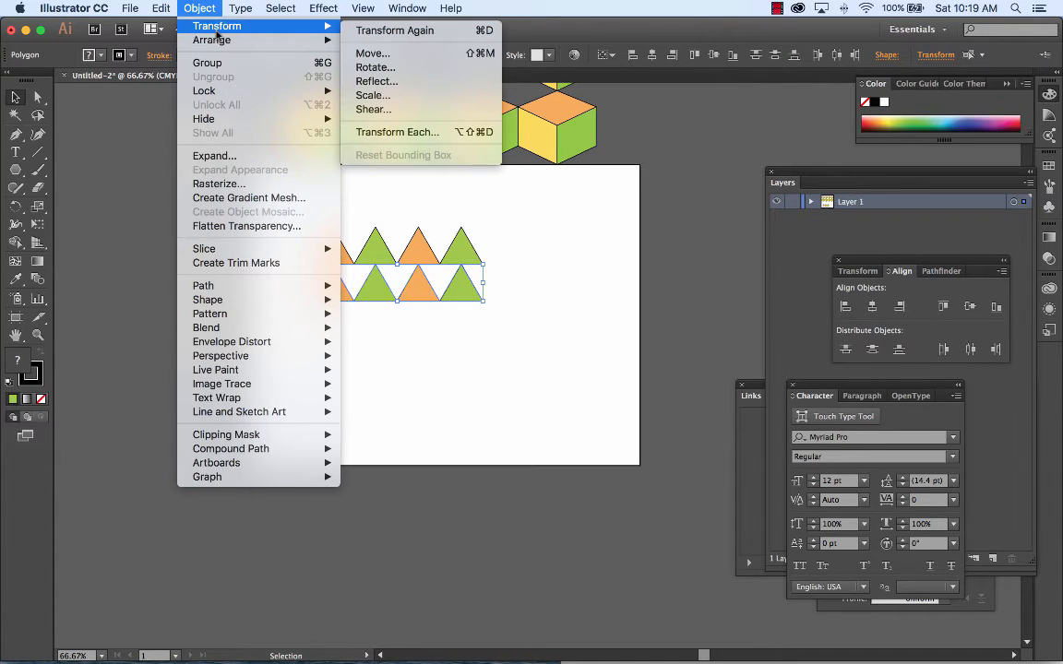
left_click(397, 86)
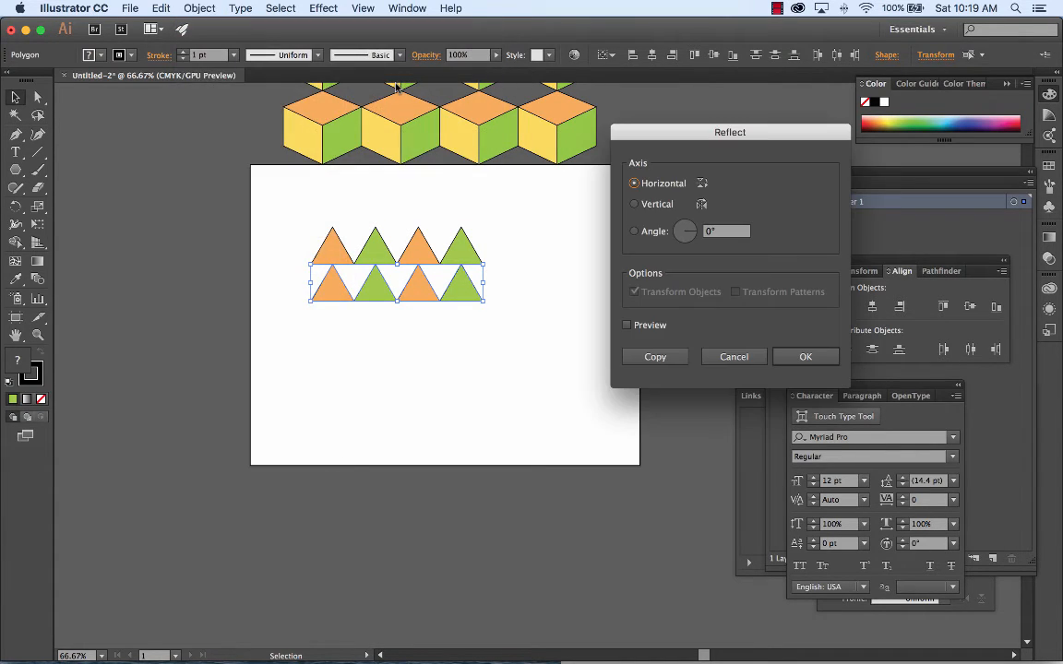
left_click(667, 209)
left_click(801, 357)
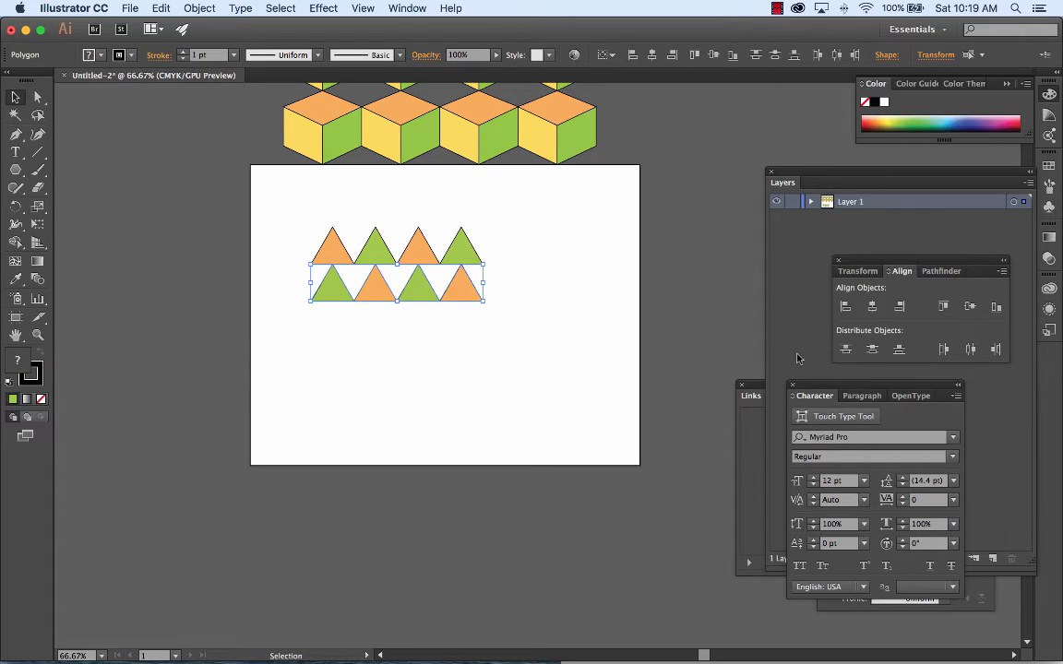
Step: Reflect the lower row of triangles across the horizontal axis so its points face down, and deselect it
left_click(199, 8)
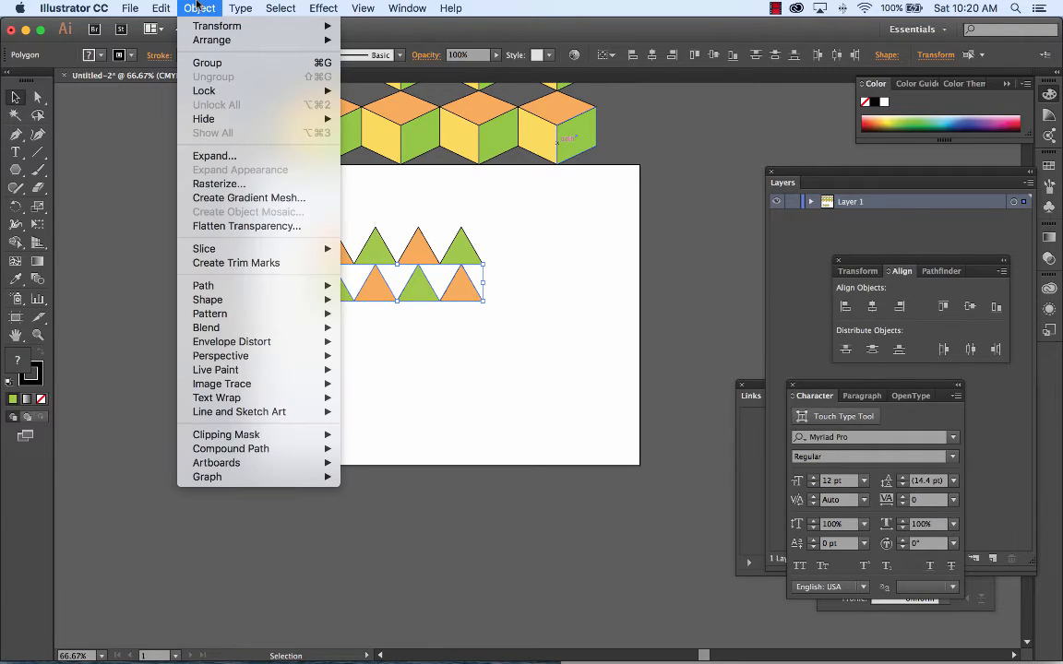
mouse_move(210, 26)
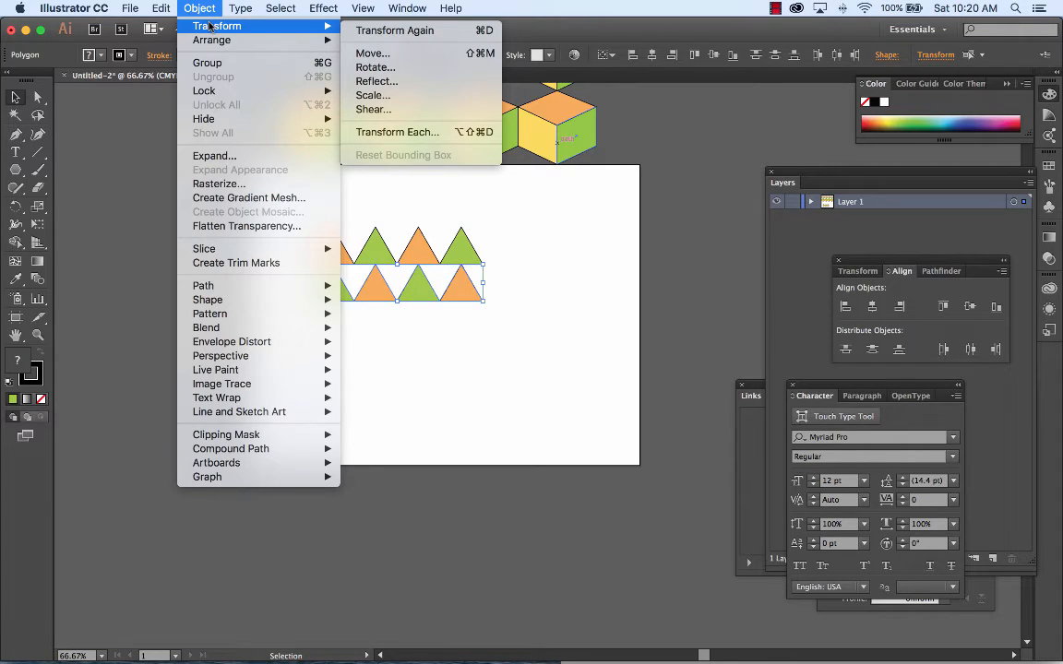
left_click(358, 81)
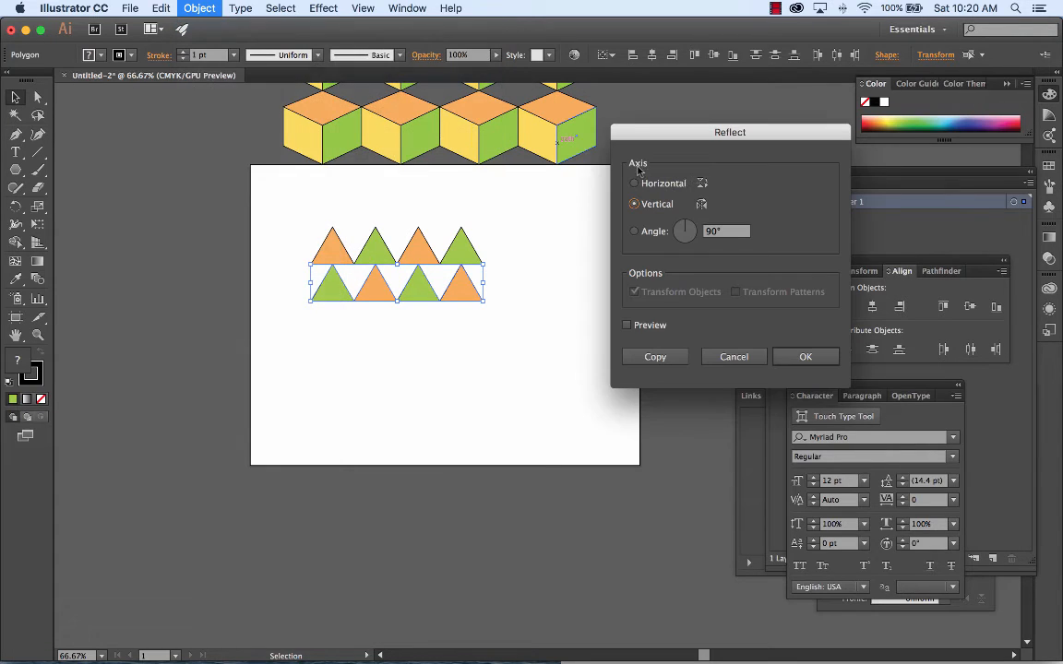
left_click(659, 181)
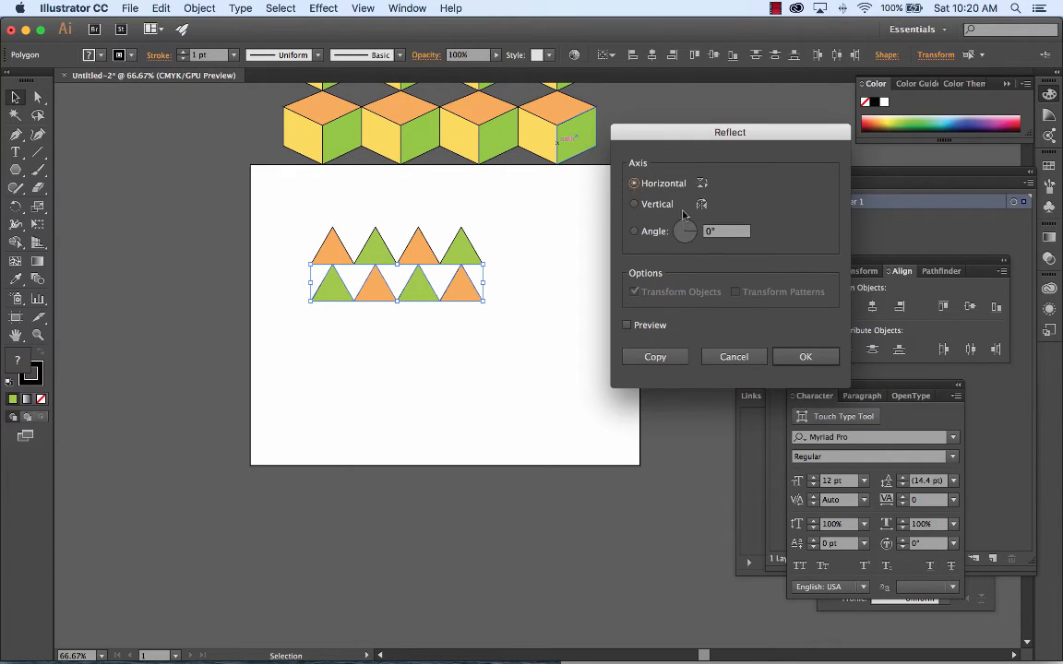
left_click(805, 356)
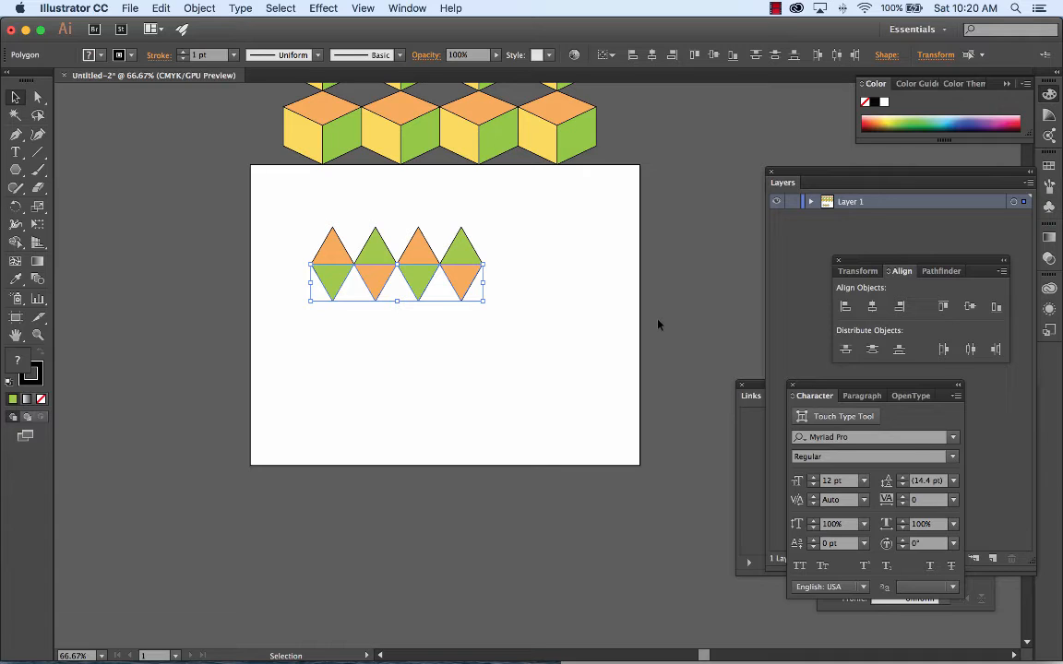
left_click(565, 274)
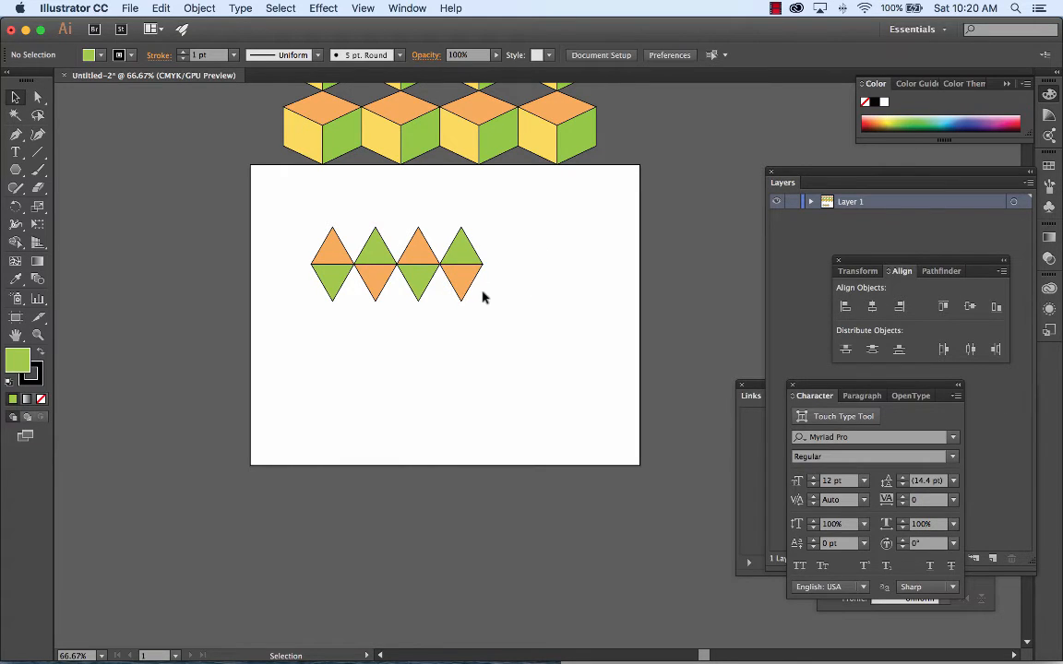
Step: Draw a closed triangle with the Pen tool in the gap between the first two triangles of the upper row
key("super+equal")
key("super+equal")
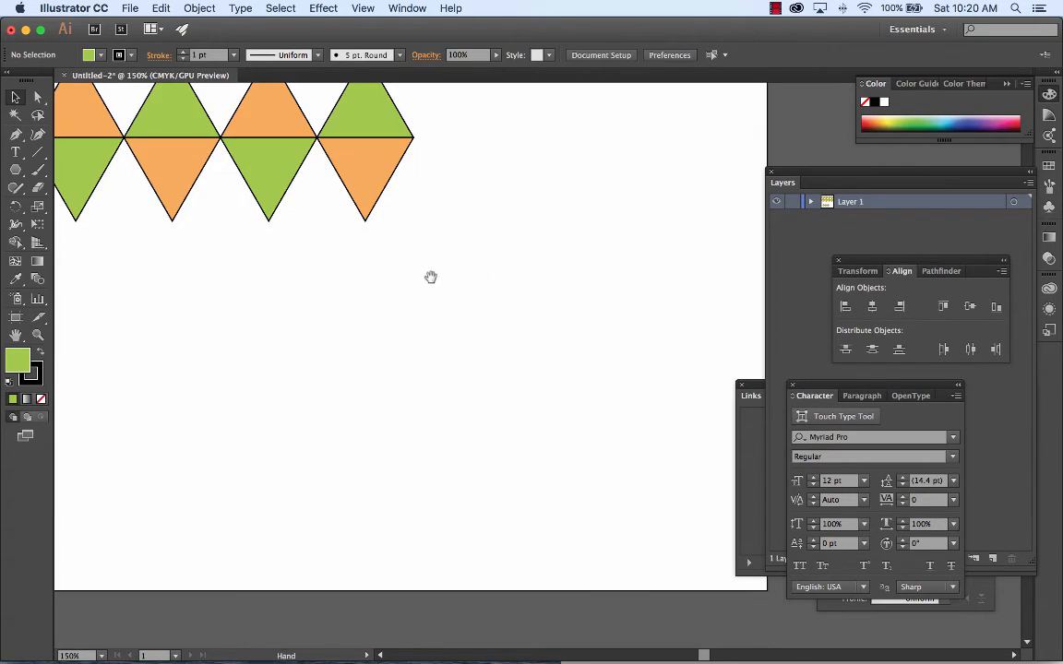
left_click_drag(429, 277, 490, 384)
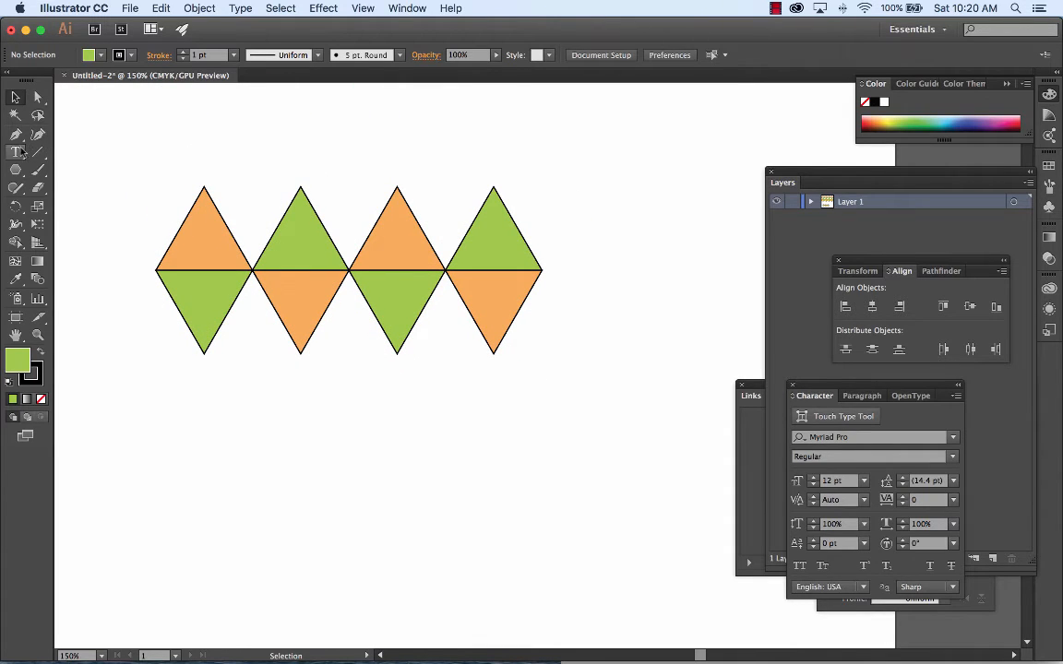
left_click(18, 140)
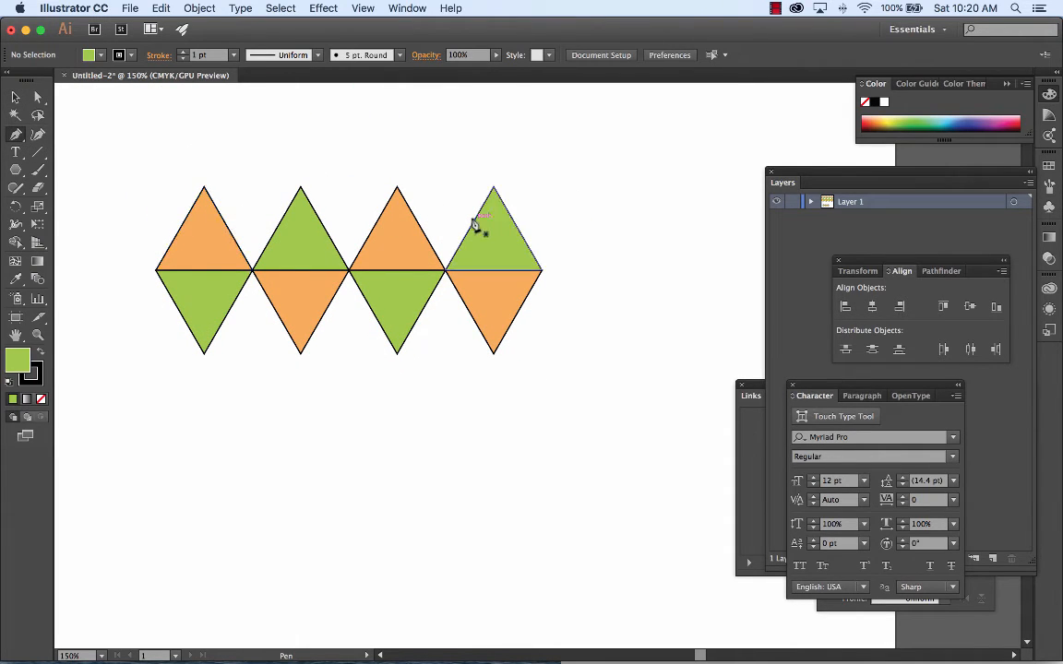
left_click(204, 188)
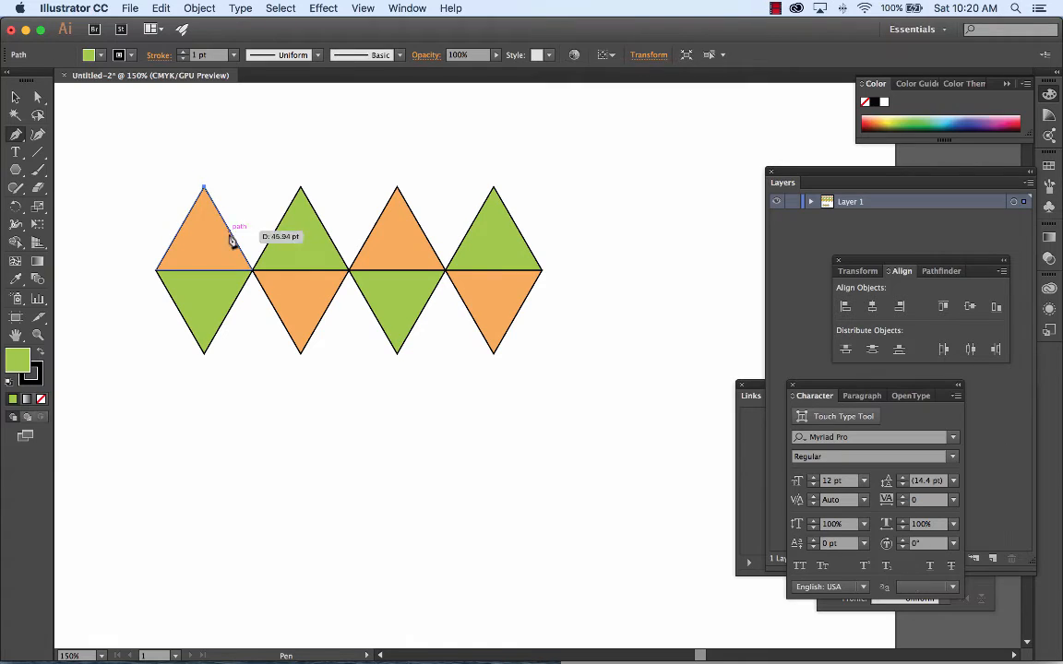
left_click(252, 270)
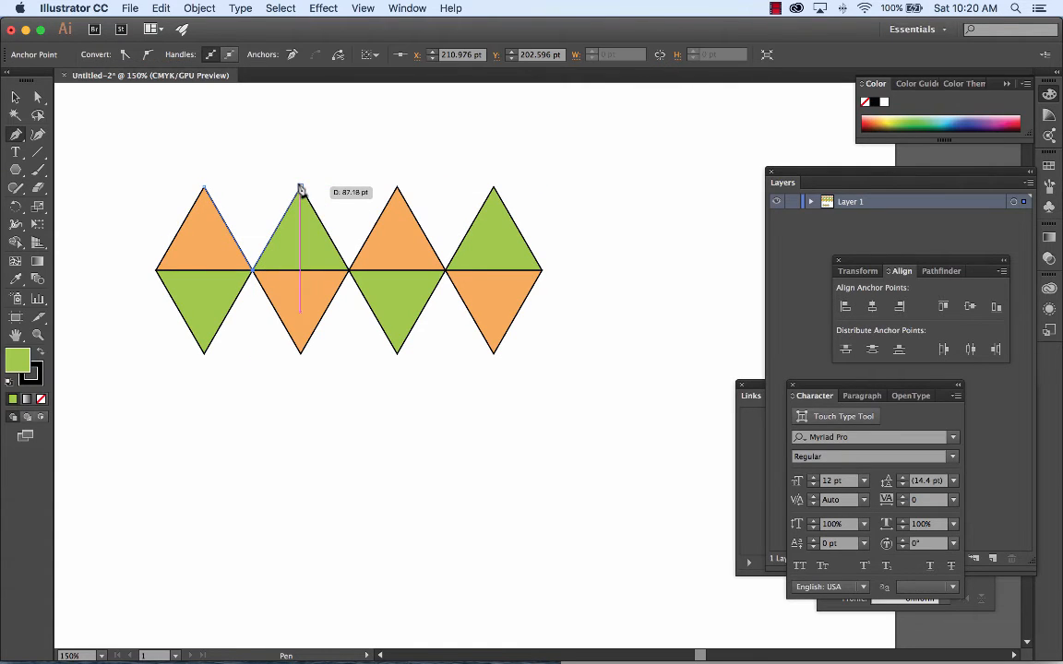
left_click(300, 188)
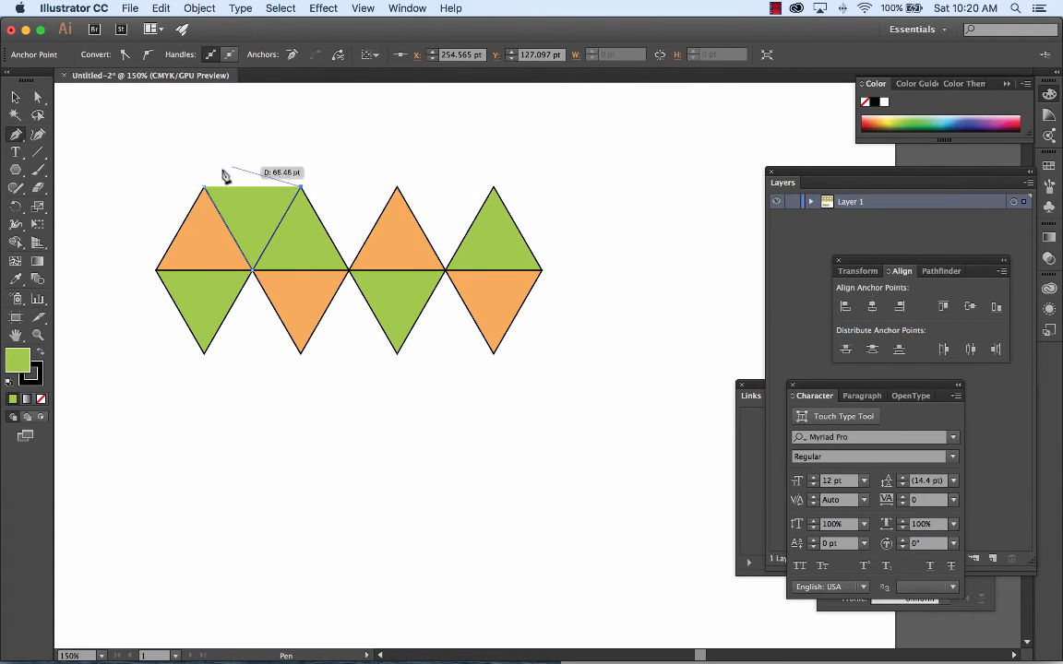
left_click(204, 189)
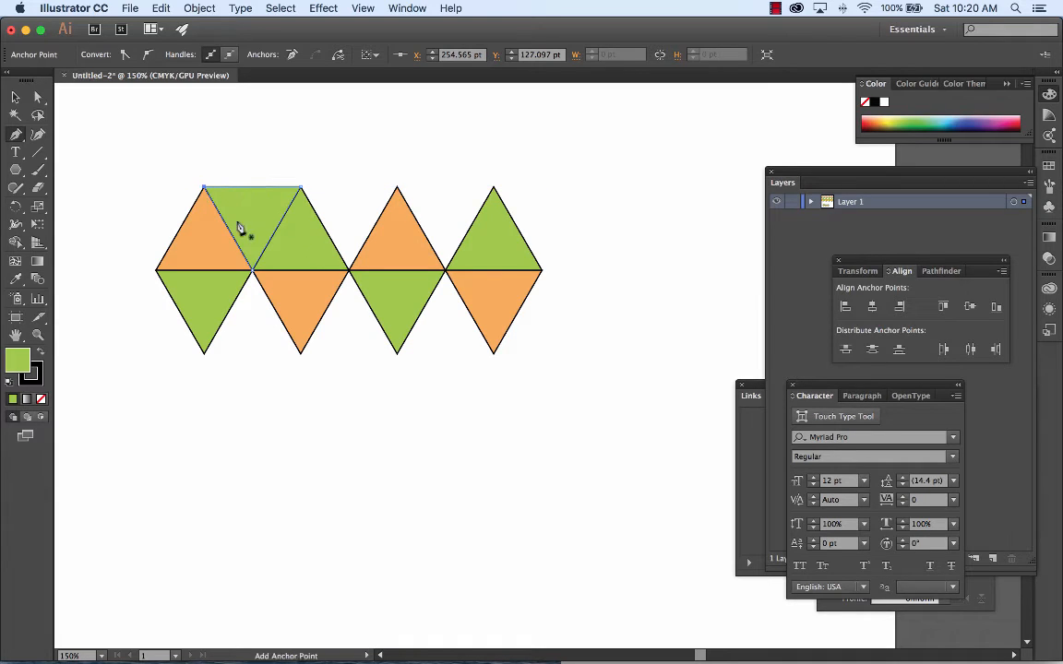
Step: Fill the new gap triangle with yellow and deselect it
left_click(38, 97)
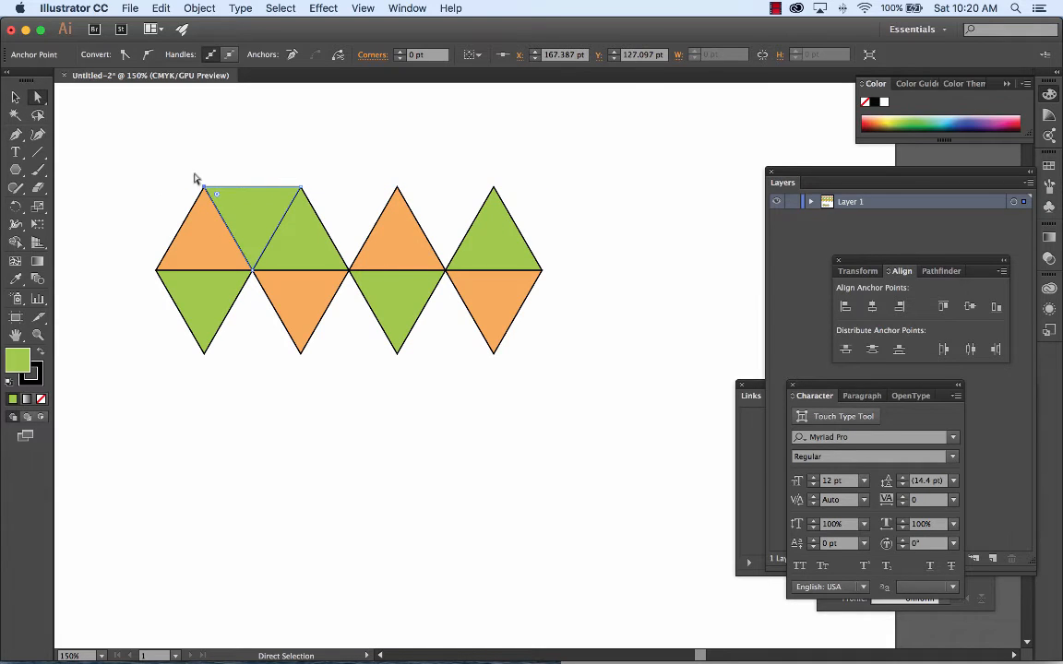
left_click(900, 115)
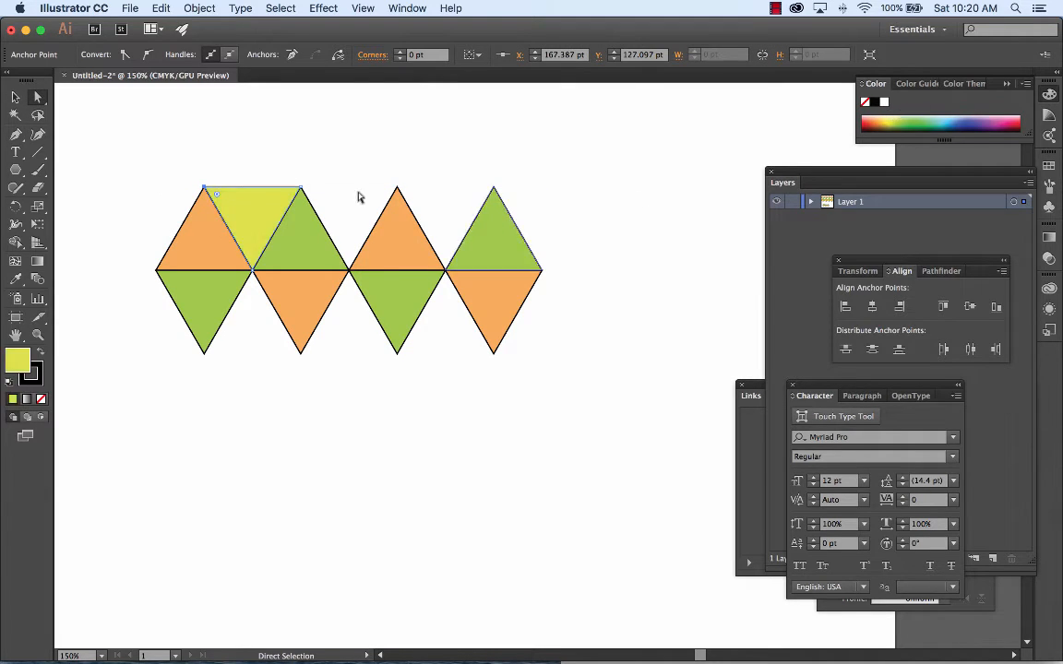
left_click(208, 133)
Step: Move the whole triangle pattern off the artboard to the empty area left of the cubes, and deselect it
key("super+minus")
key("super+minus")
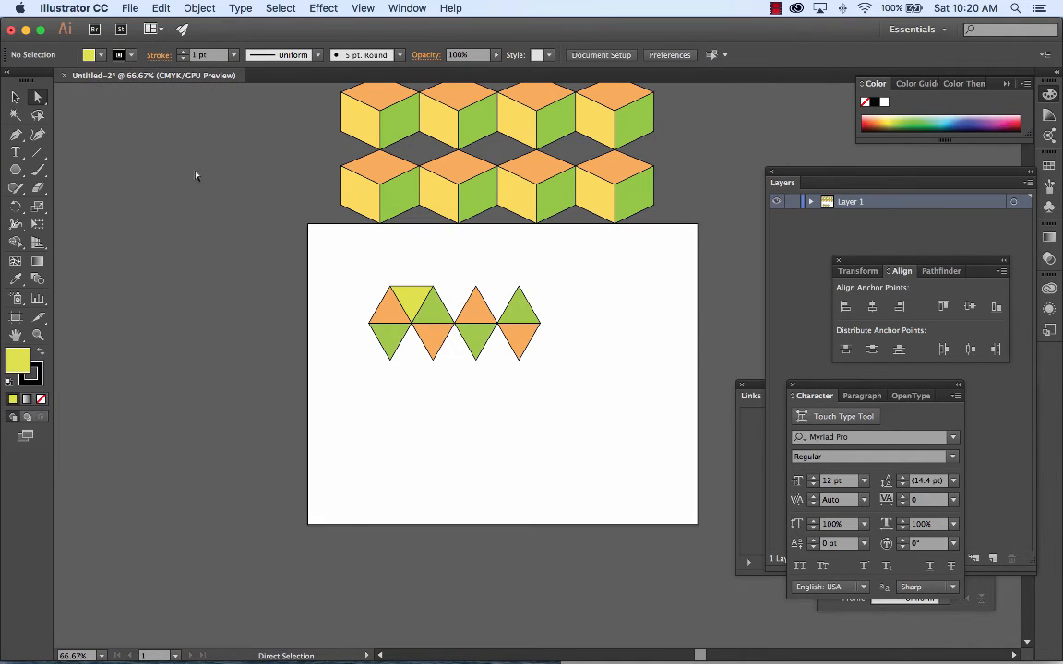
left_click_drag(362, 276, 275, 176)
left_click(227, 256)
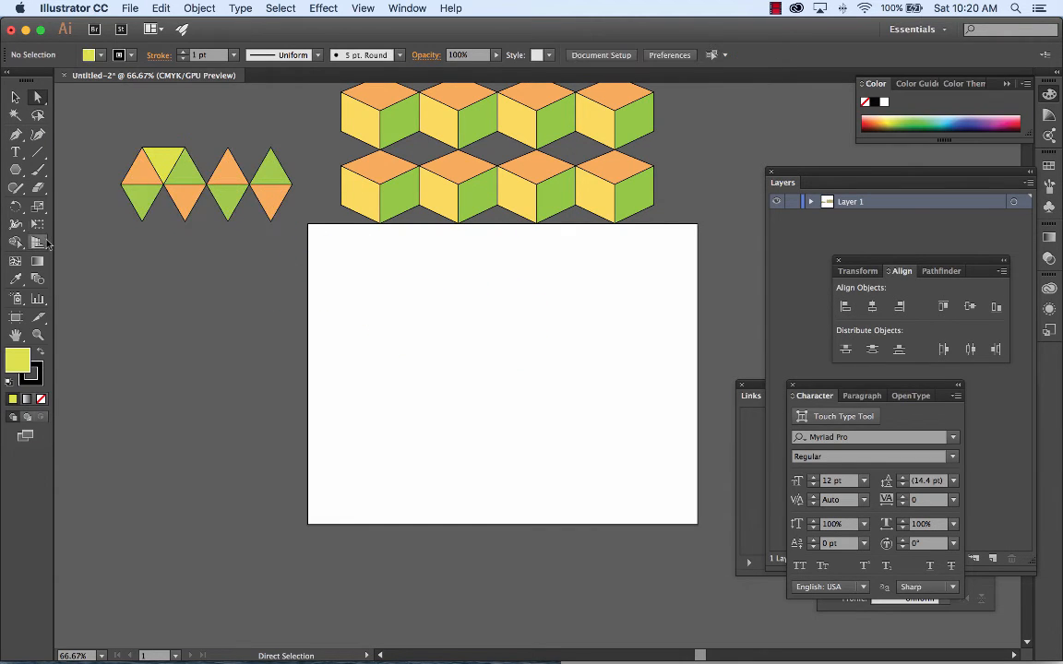
Step: Create an eight-sided polygon with a 50 pt radius on the empty artboard and fill it with blue
left_click(18, 171)
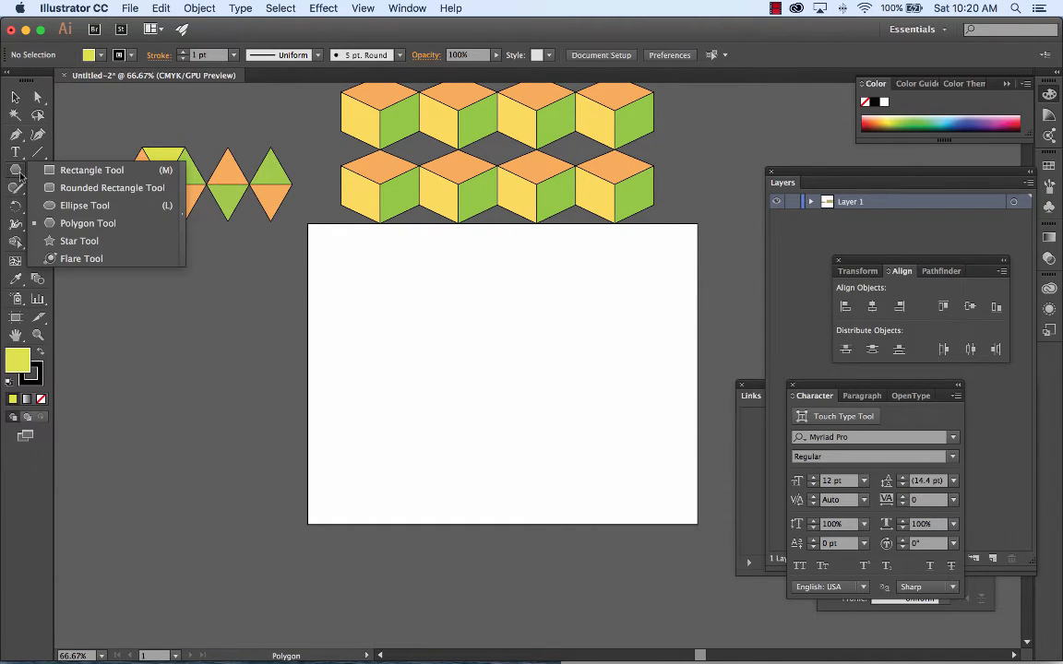
left_click(113, 231)
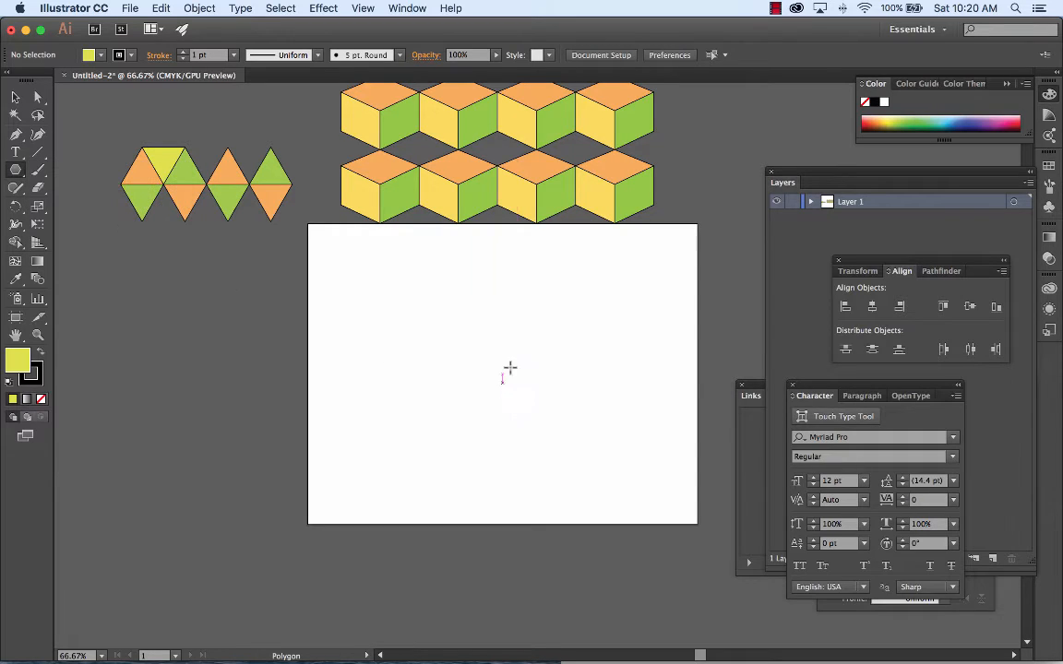
left_click(490, 348)
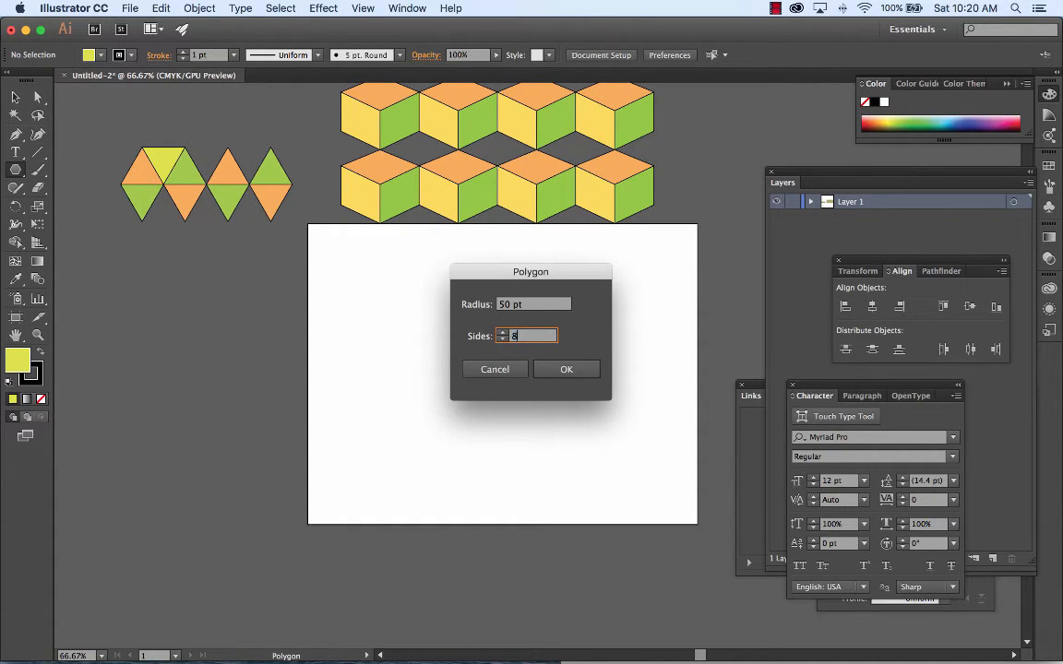
left_click(566, 369)
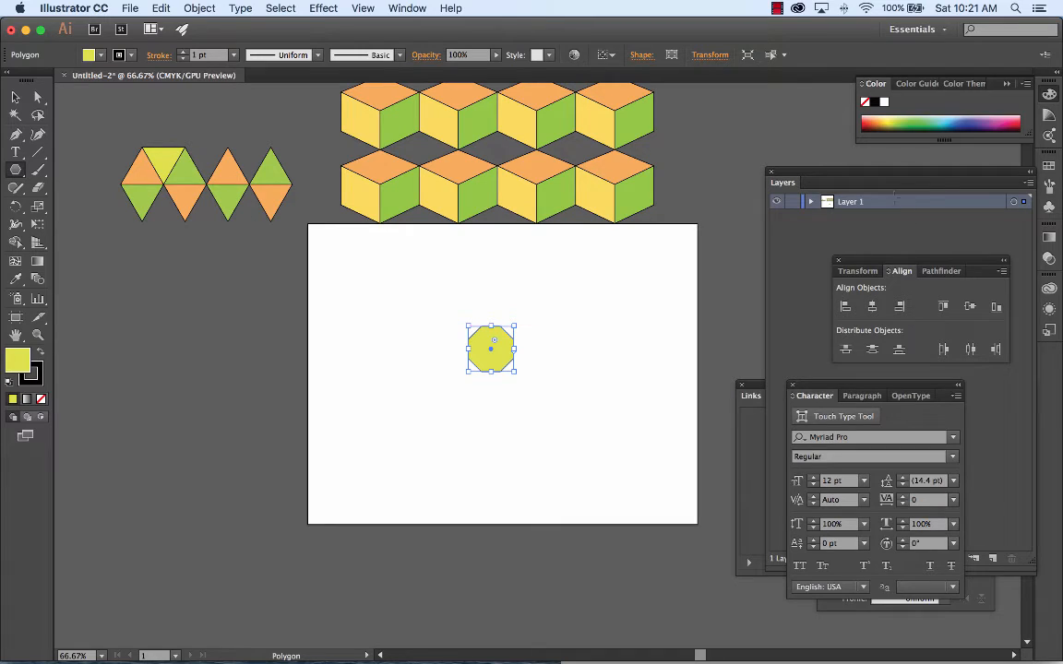
left_click(949, 121)
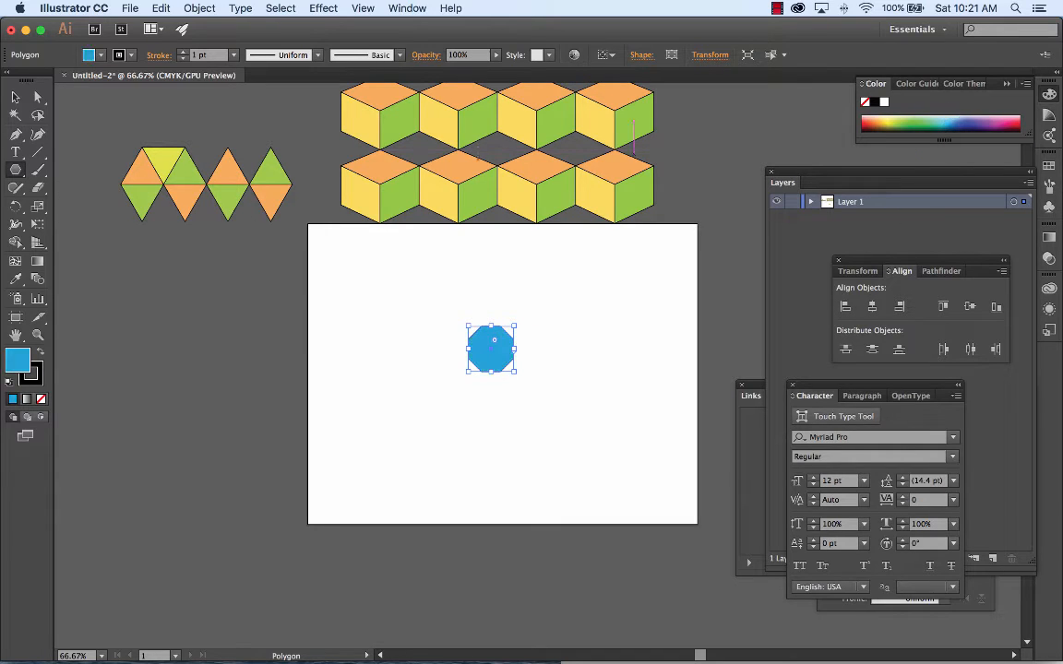
left_click(16, 96)
left_click(580, 336)
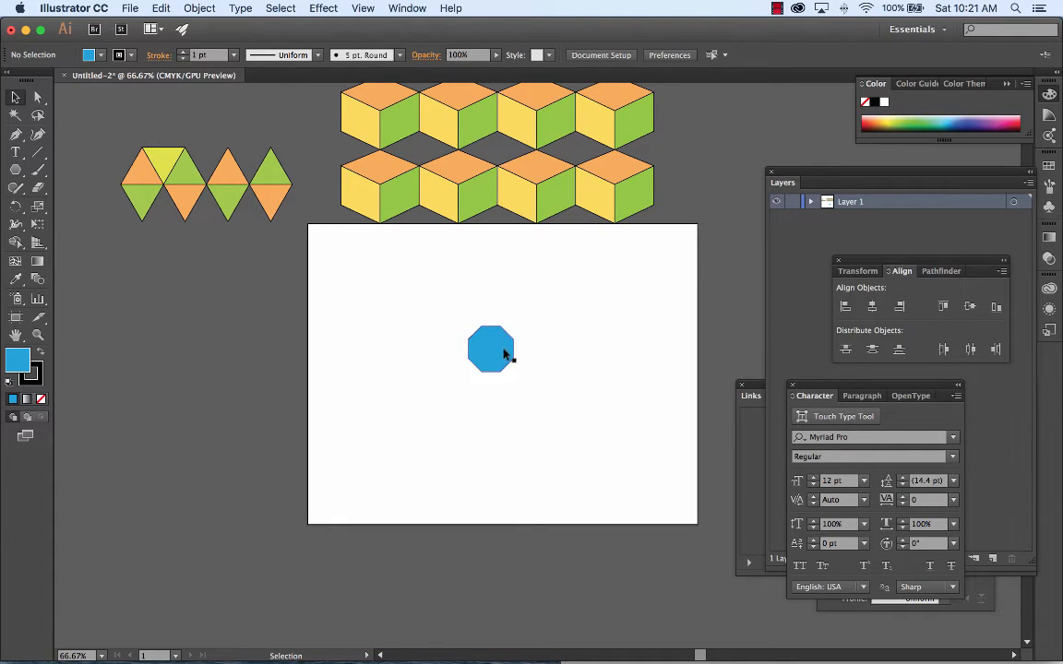
Step: Enlarge the blue octagon slightly and duplicate it straight to the right with sides touching, filling the copy with yellow
left_click(505, 353)
left_click_drag(517, 373, 550, 365)
left_click(889, 122)
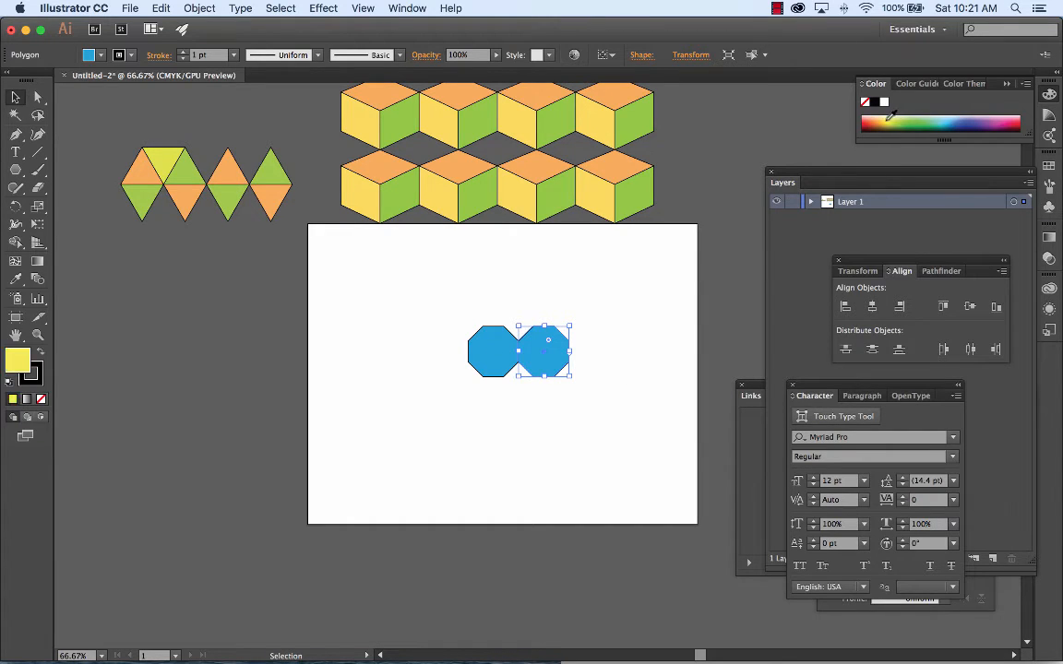
Step: Duplicate the blue and yellow octagon pair straight down with sides touching to form a two-by-two block, and deselect it
left_click(641, 356)
left_click_drag(450, 301, 550, 417)
left_click(618, 397)
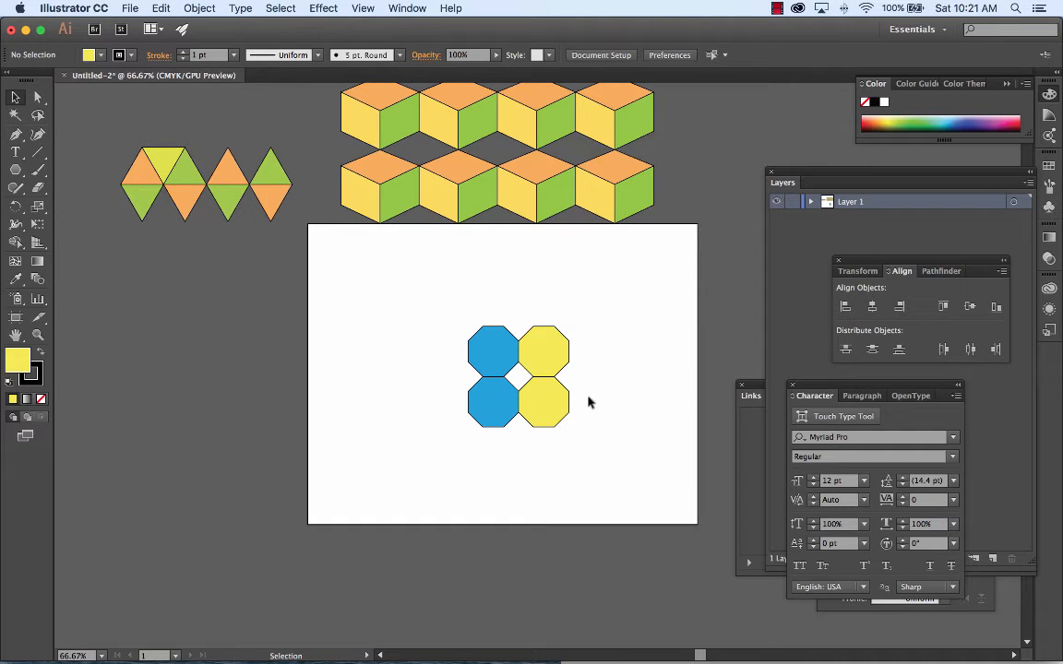
Step: Fill the upper-right octagon with purple and the lower-left octagon with yellow-green, and deselect them
left_click(563, 349)
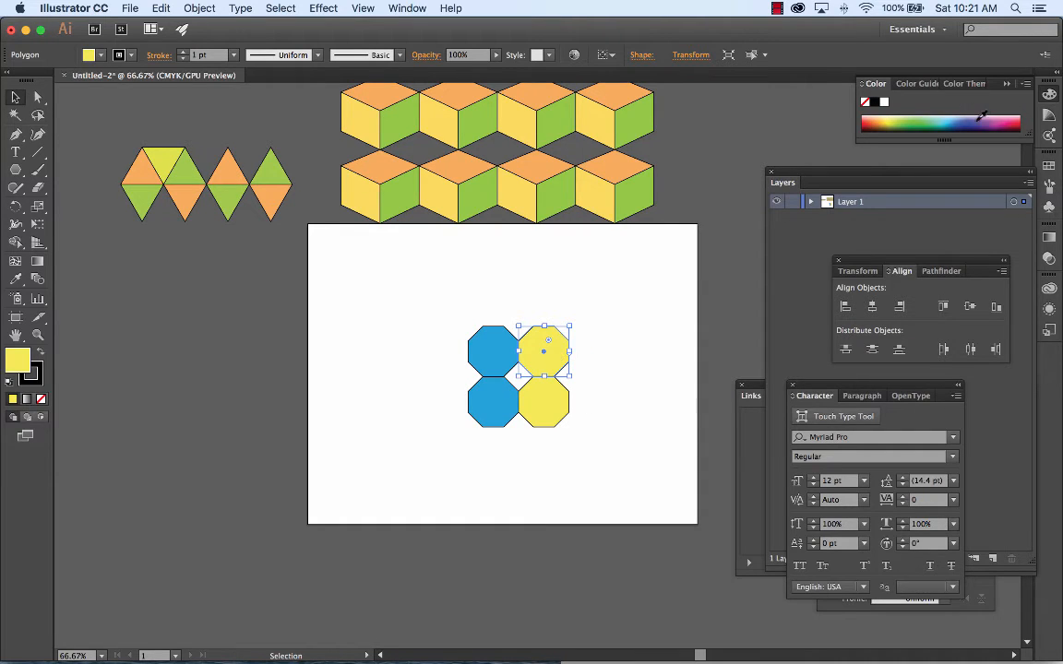
left_click(981, 117)
left_click(498, 399)
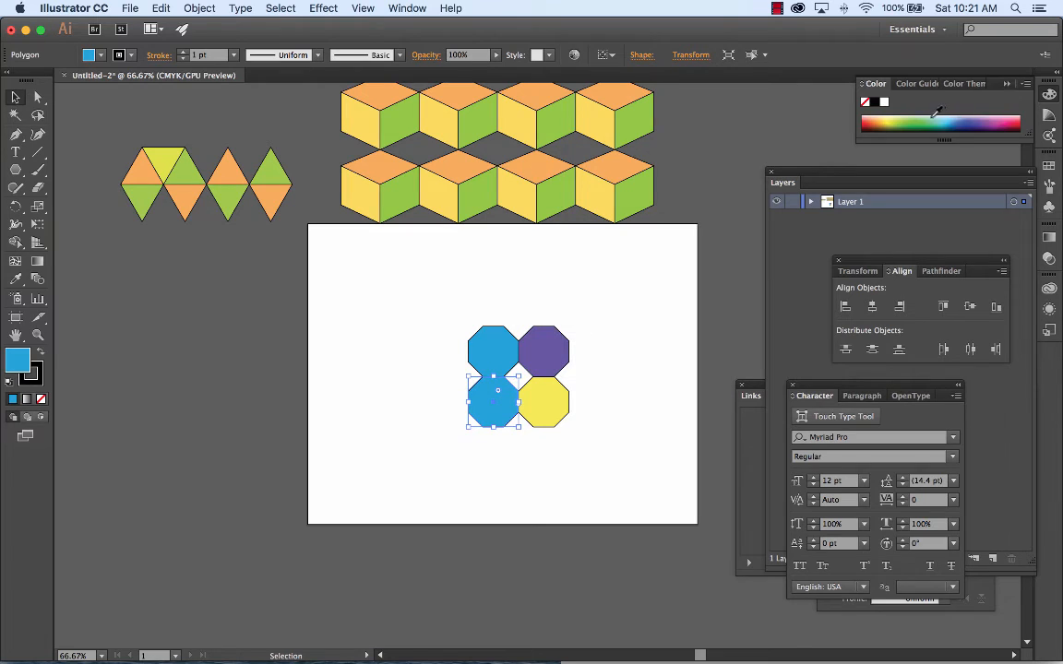
left_click(916, 117)
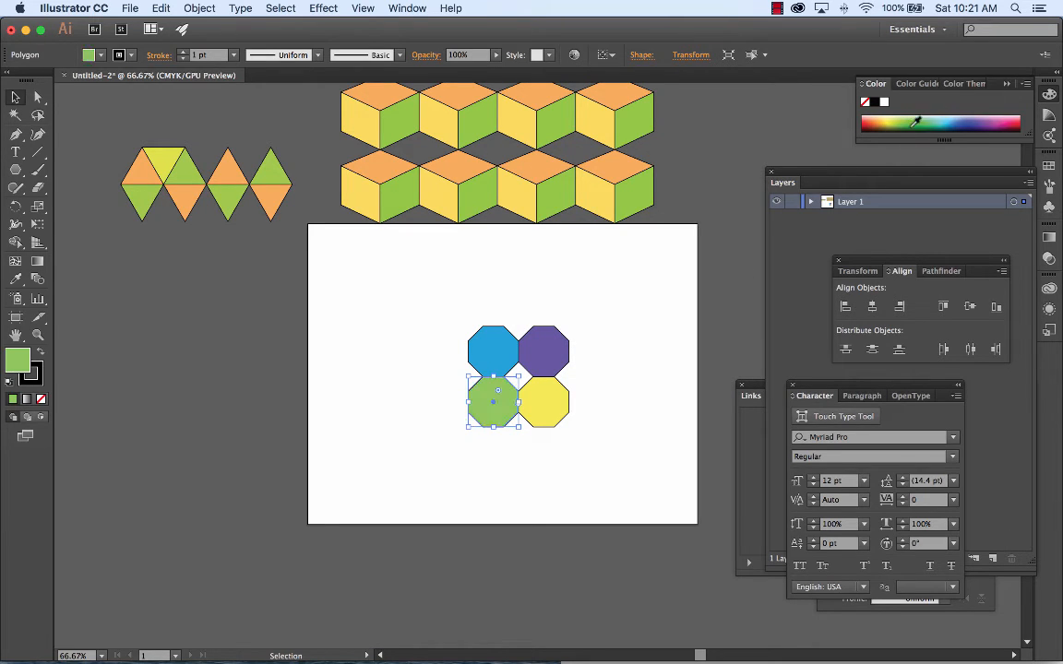
left_click(893, 120)
left_click(649, 327)
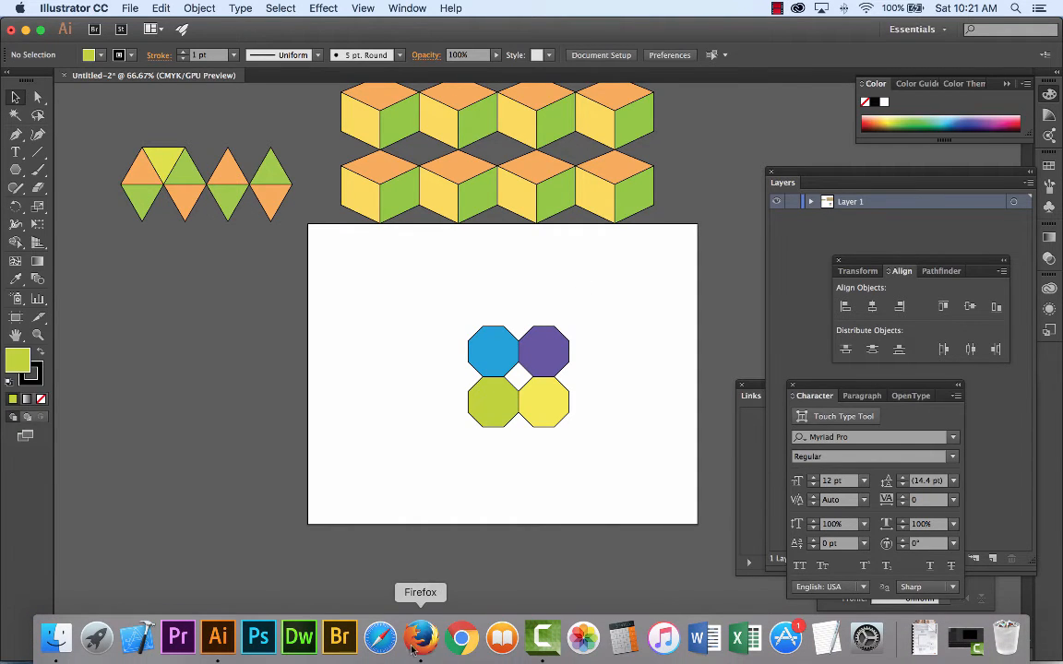
Step: Switch to Firefox and open the Patterns Are Everywhere assignment from the Lesson 2 - Week of Sept 5 module of the course
left_click(421, 639)
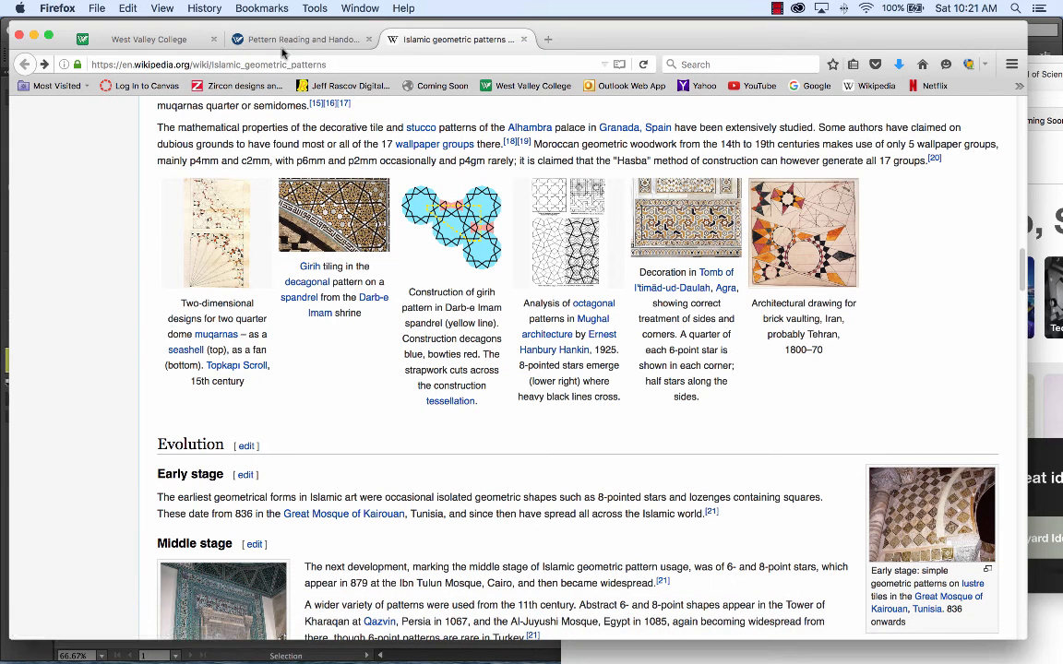
left_click(302, 41)
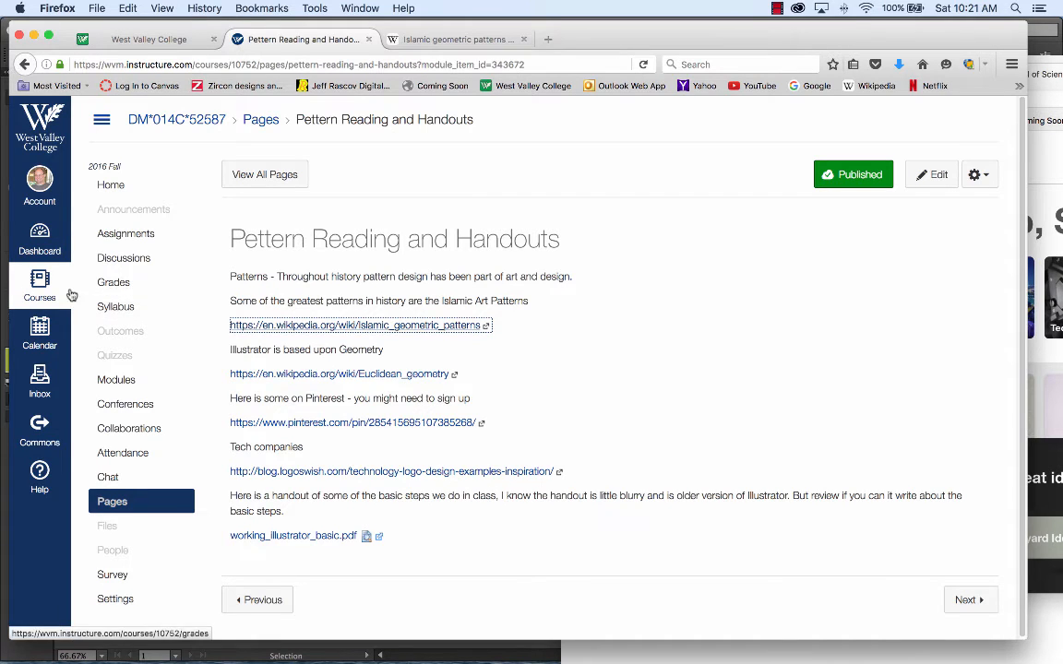
left_click(43, 287)
left_click(245, 279)
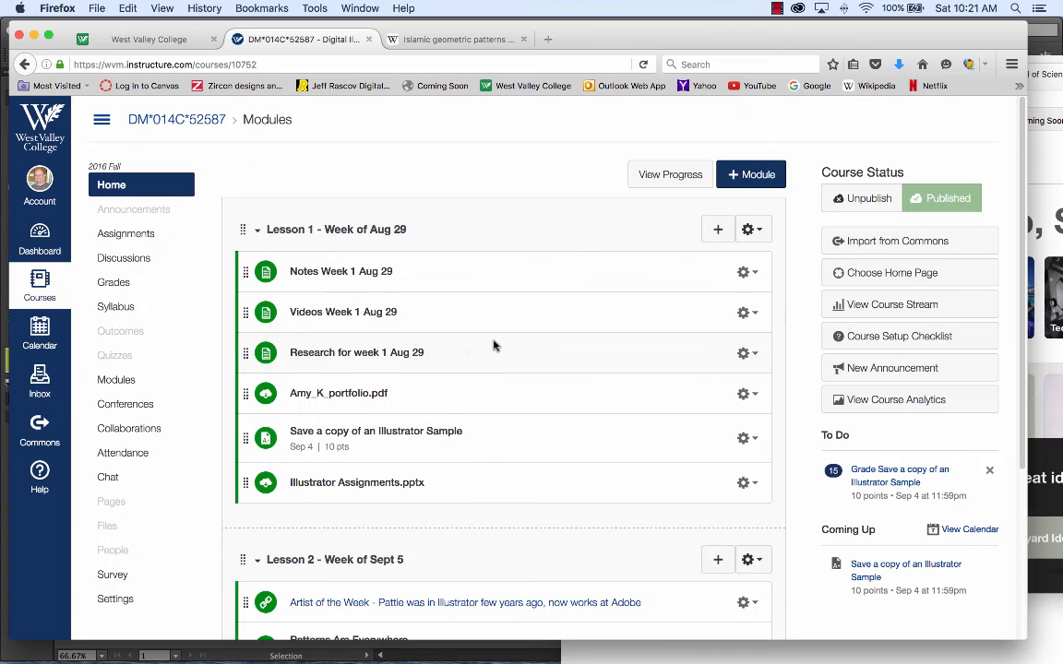
scroll(462, 463, "down", 5)
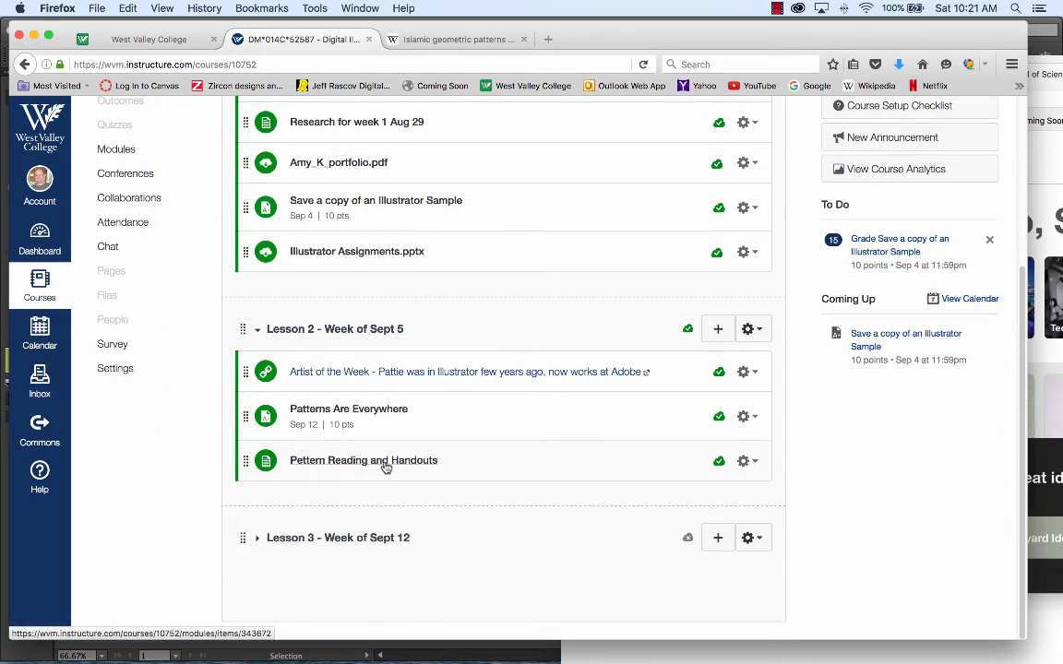
left_click(358, 411)
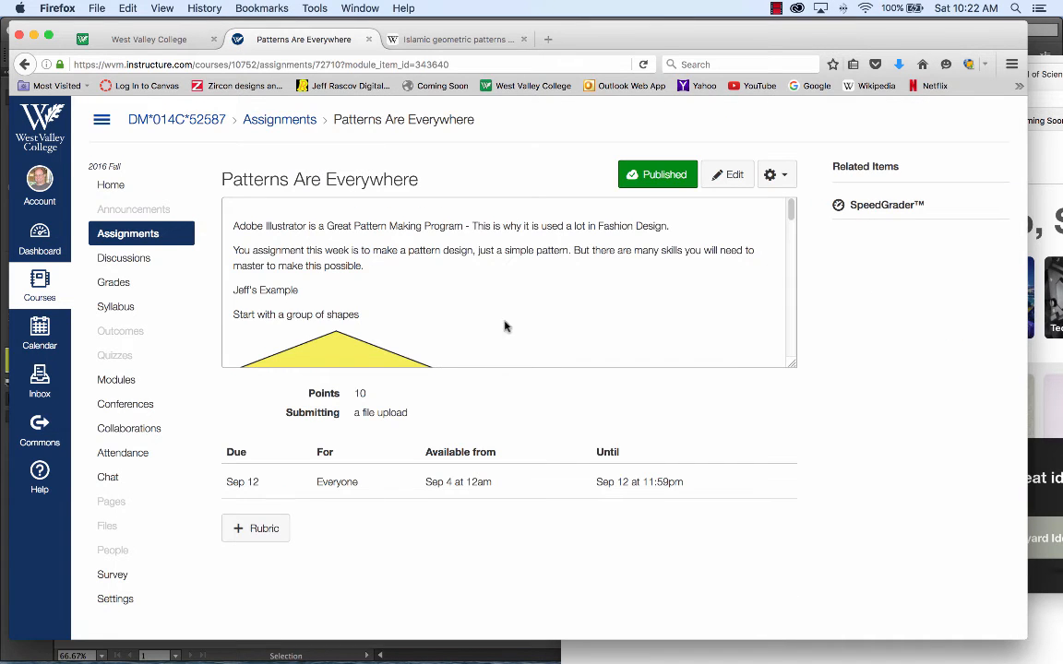
Step: Read through the assignment's example patterns, PNG upload instructions, and list of tools and techniques
left_click_drag(791, 210, 805, 299)
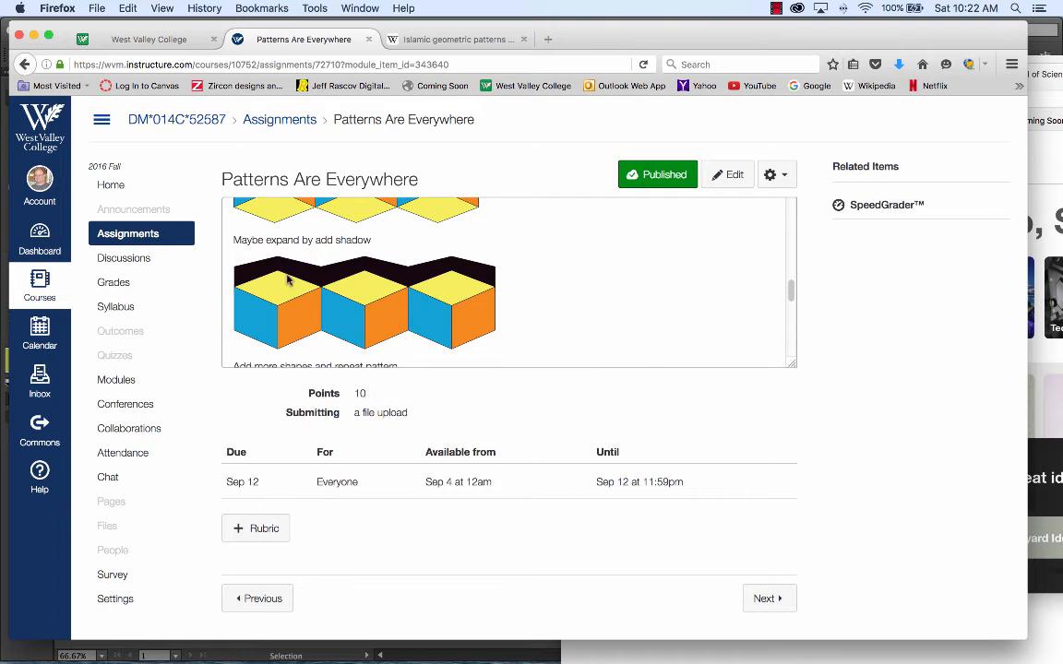
left_click_drag(793, 287, 791, 317)
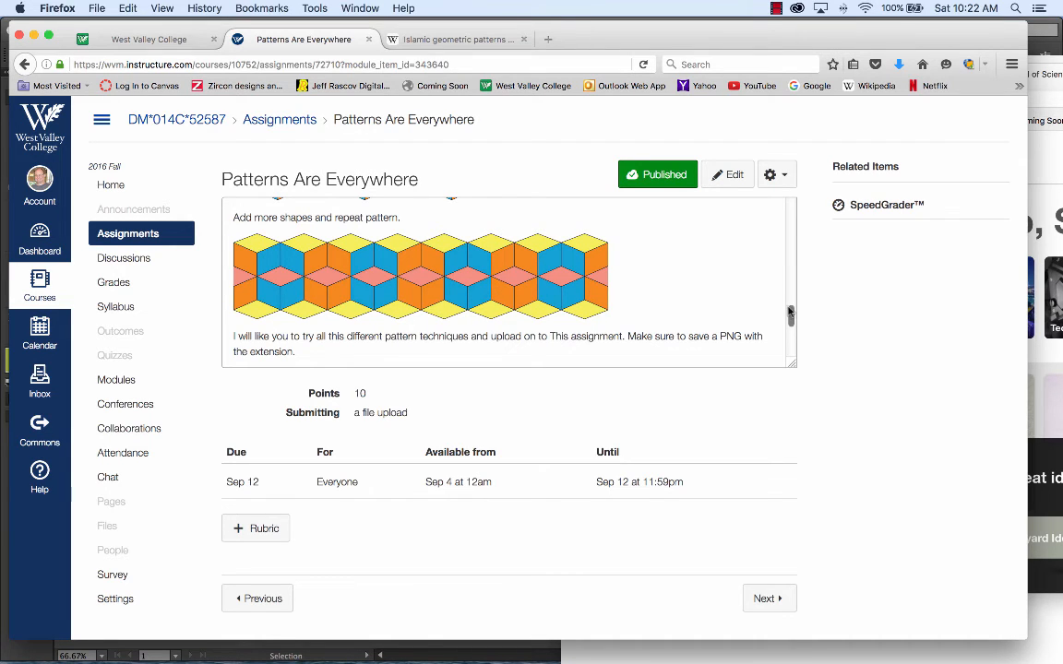
left_click_drag(791, 317, 792, 347)
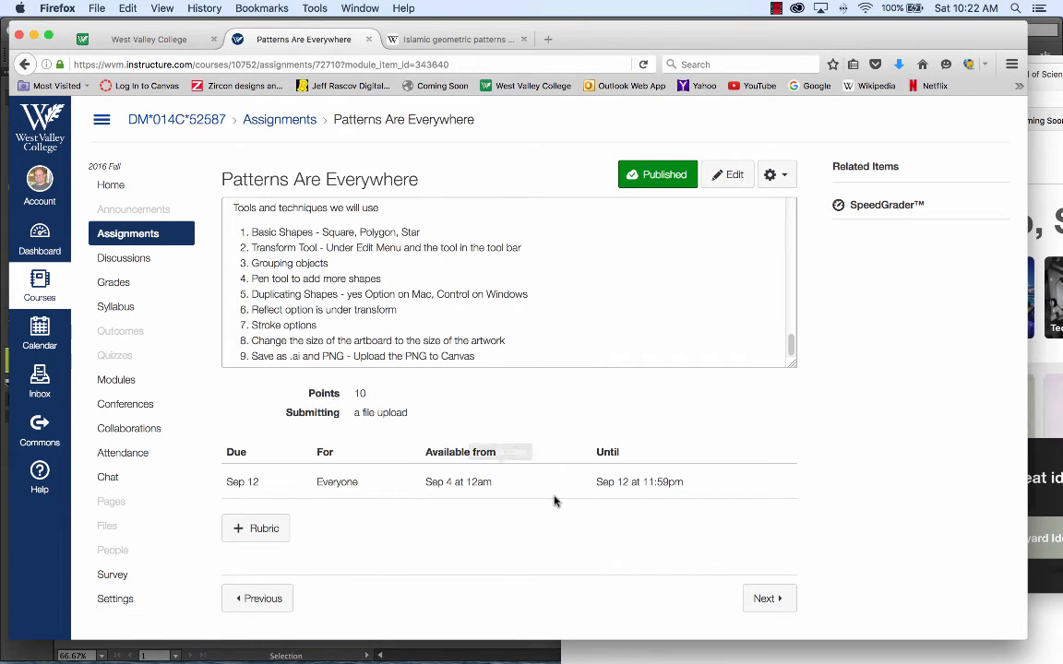
Step: Switch back to Illustrator and select all four octagons together
left_click(573, 647)
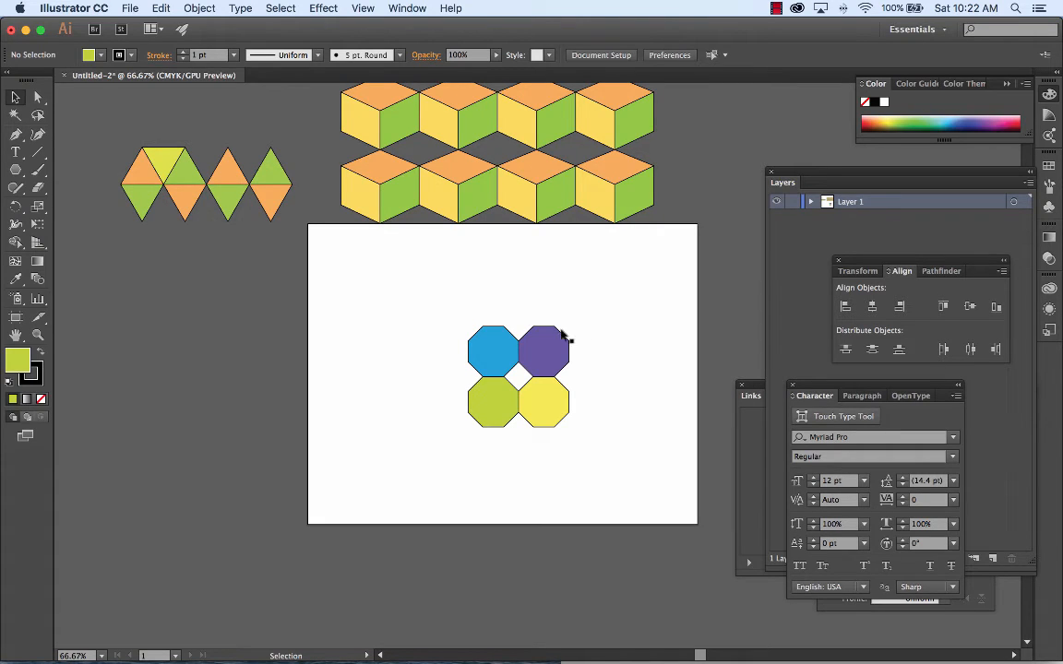
key("super+equal")
key("super+equal")
key("super+equal")
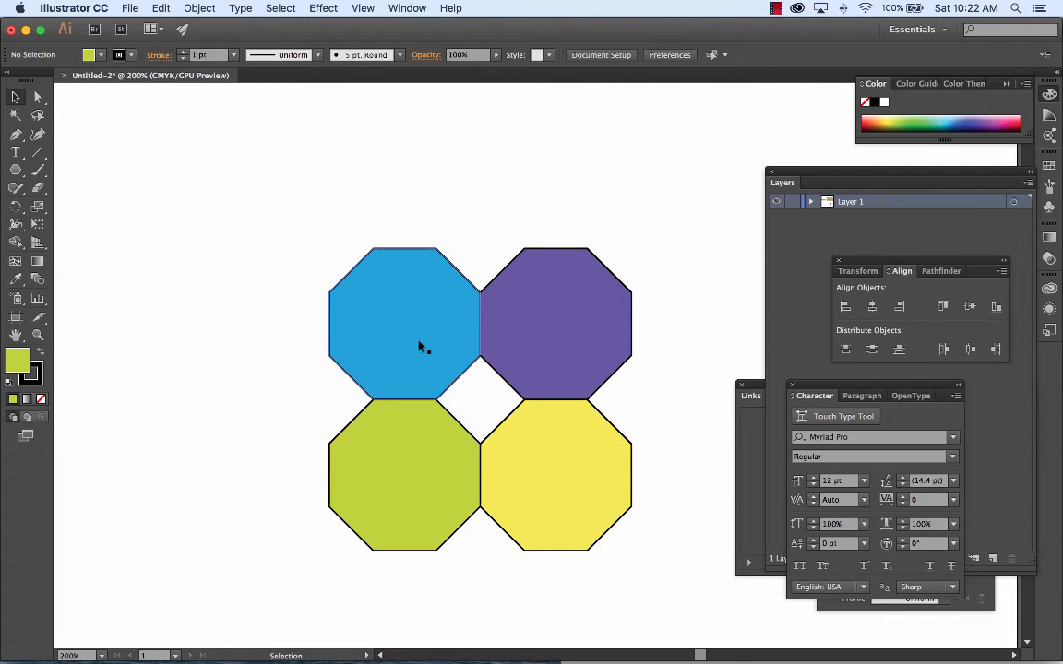
key("space")
left_click_drag(494, 340, 400, 291)
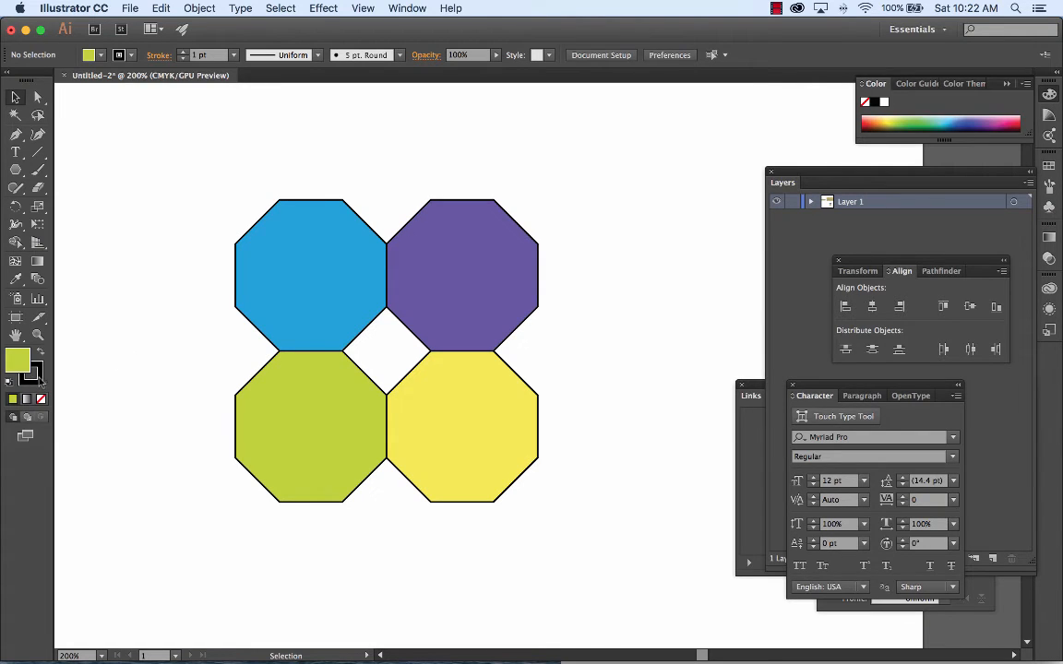
left_click_drag(204, 163, 574, 548)
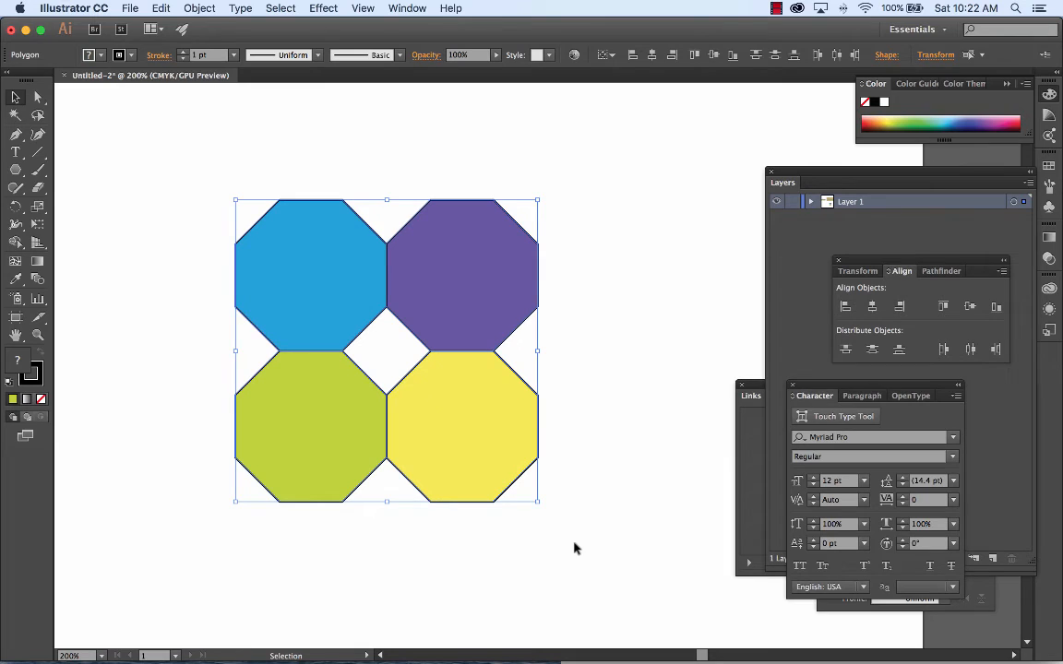
Step: Remove the stroke from the four octagons, and give them the red C=15 M=100 Y=90 K=10 stroke with the stroke color kept active
left_click(33, 378)
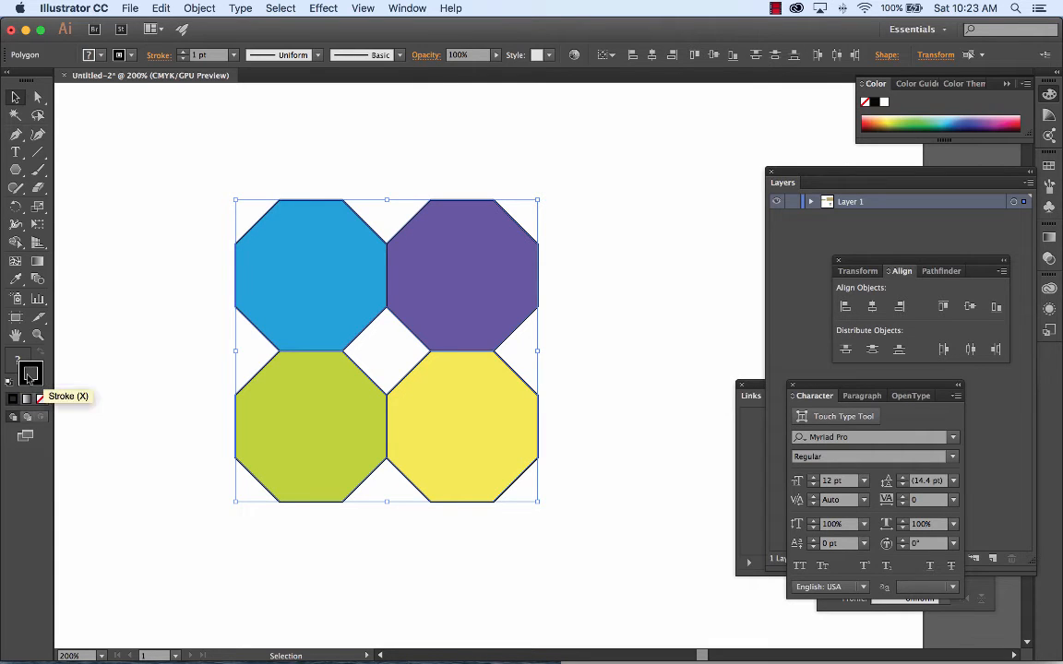
left_click(42, 399)
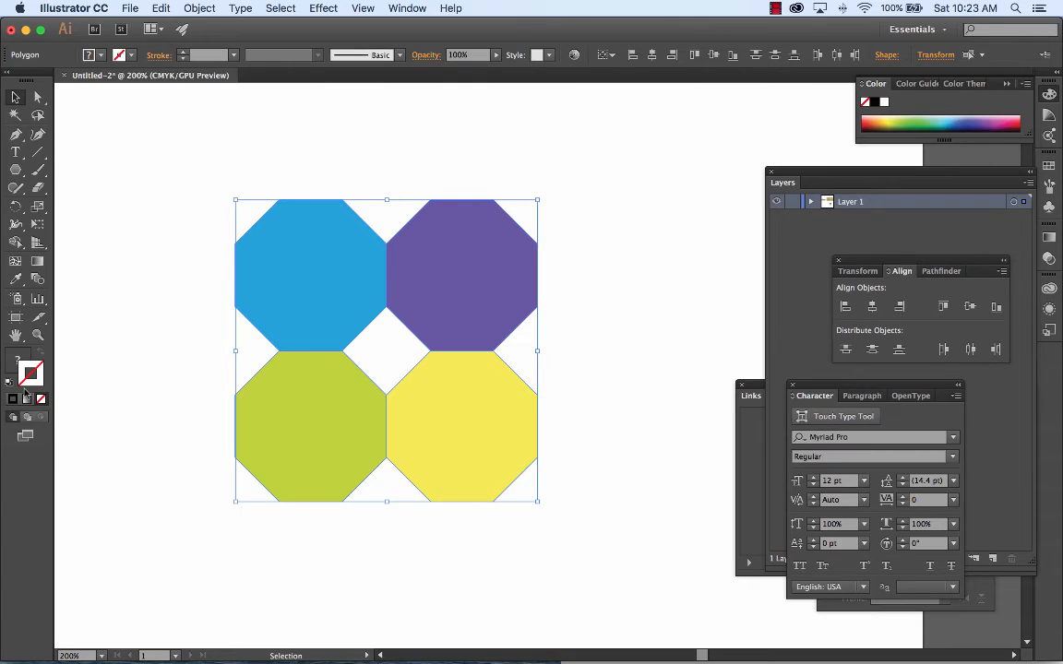
left_click(132, 55)
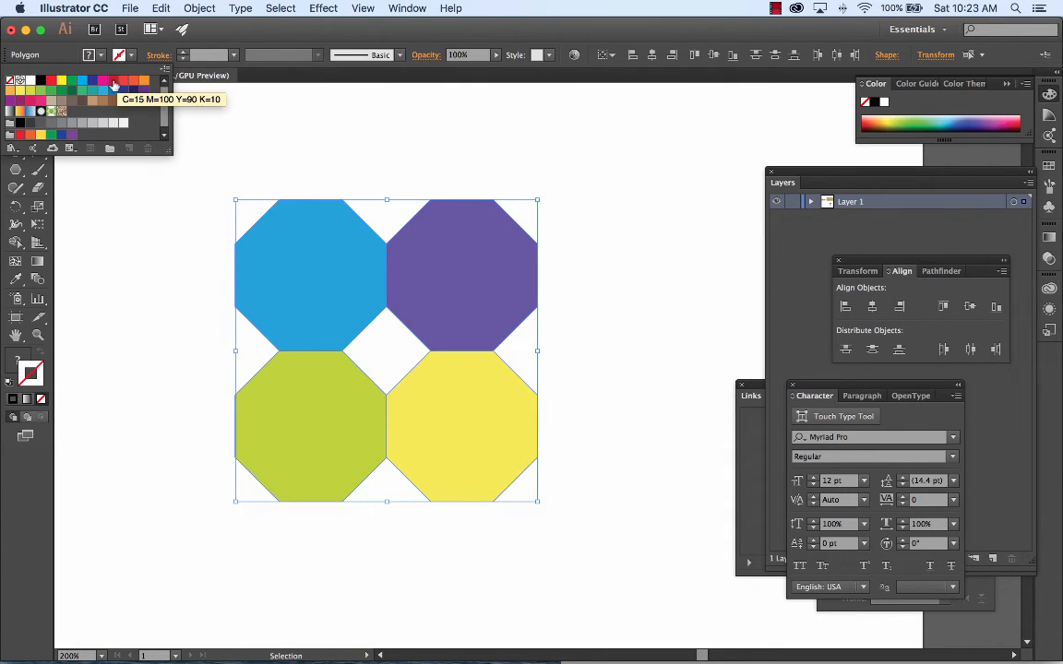
left_click(114, 81)
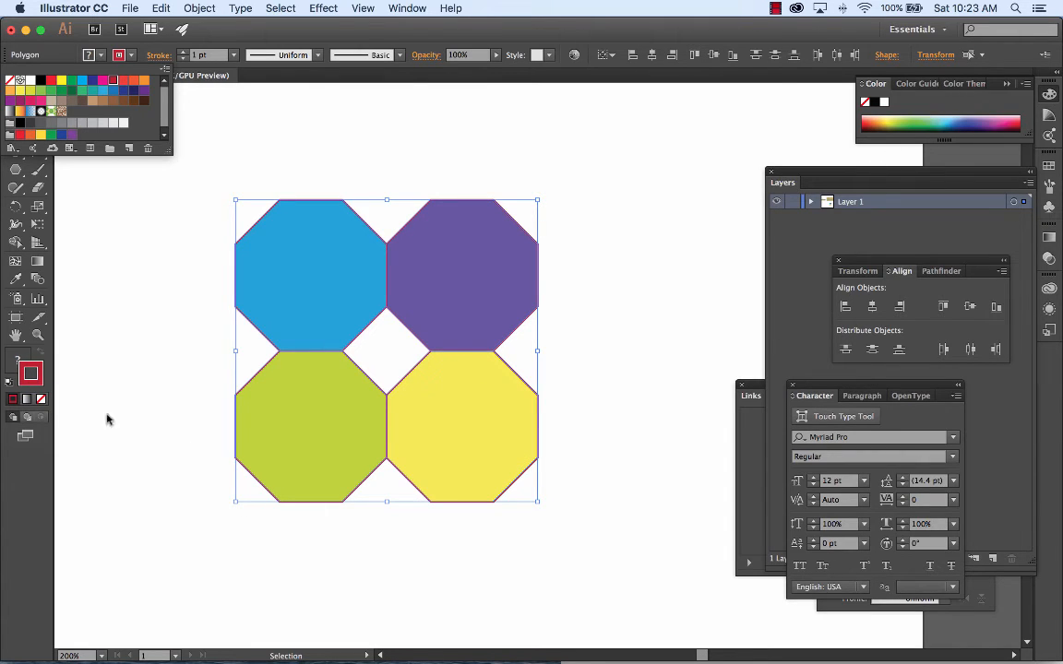
left_click(19, 360)
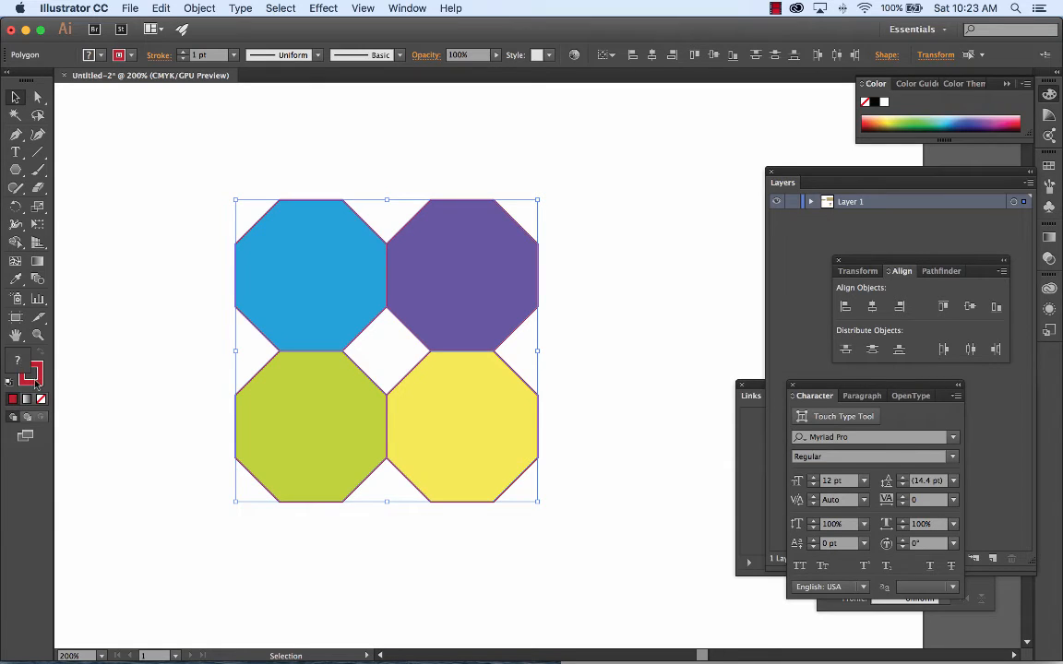
left_click(34, 378)
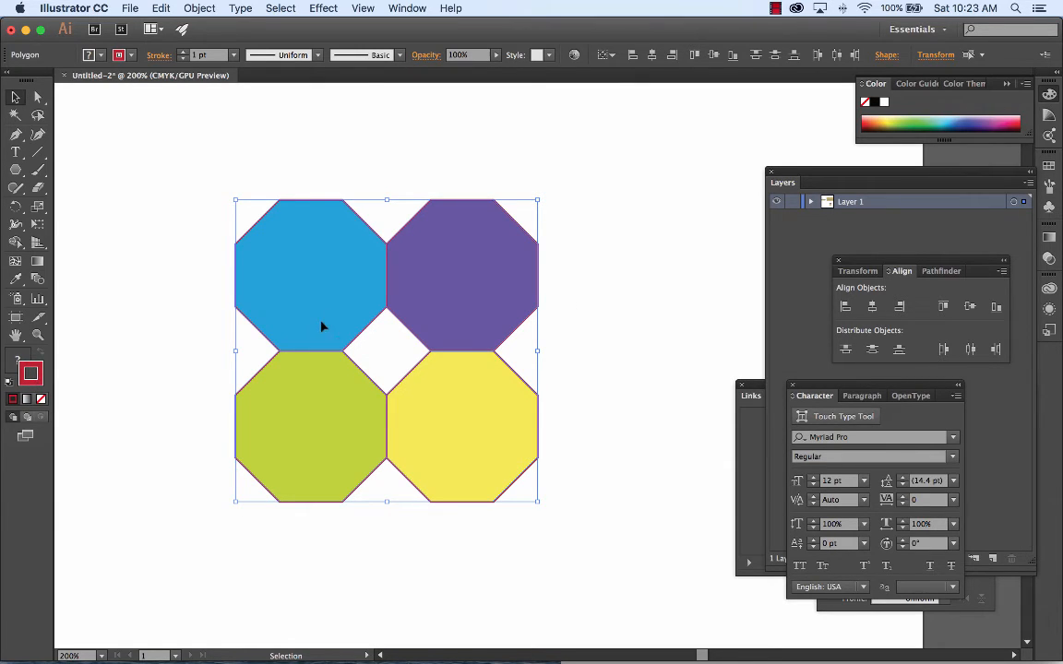
Step: Try a 7 pt stroke weight on the four octagons, and set it to 5 pt
left_click(157, 57)
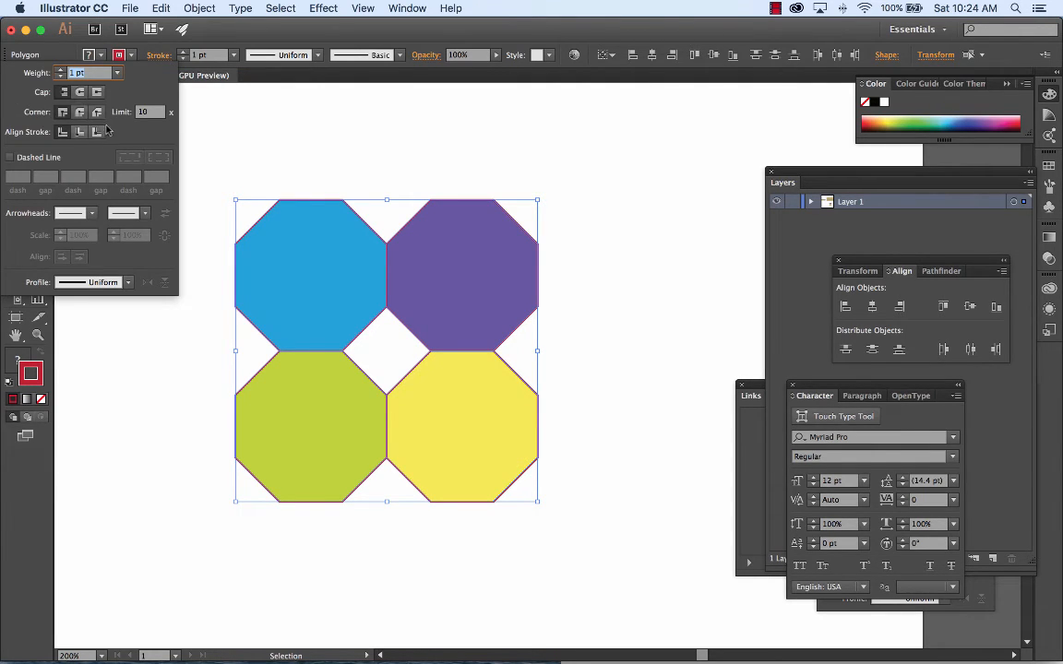
left_click(112, 74)
left_click(152, 238)
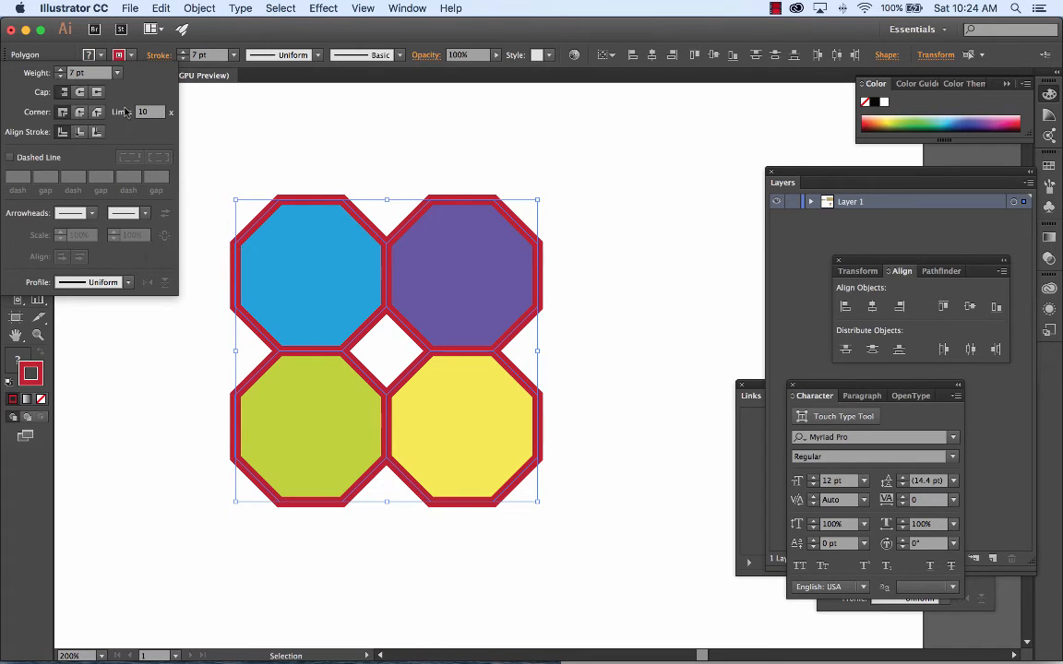
left_click(115, 73)
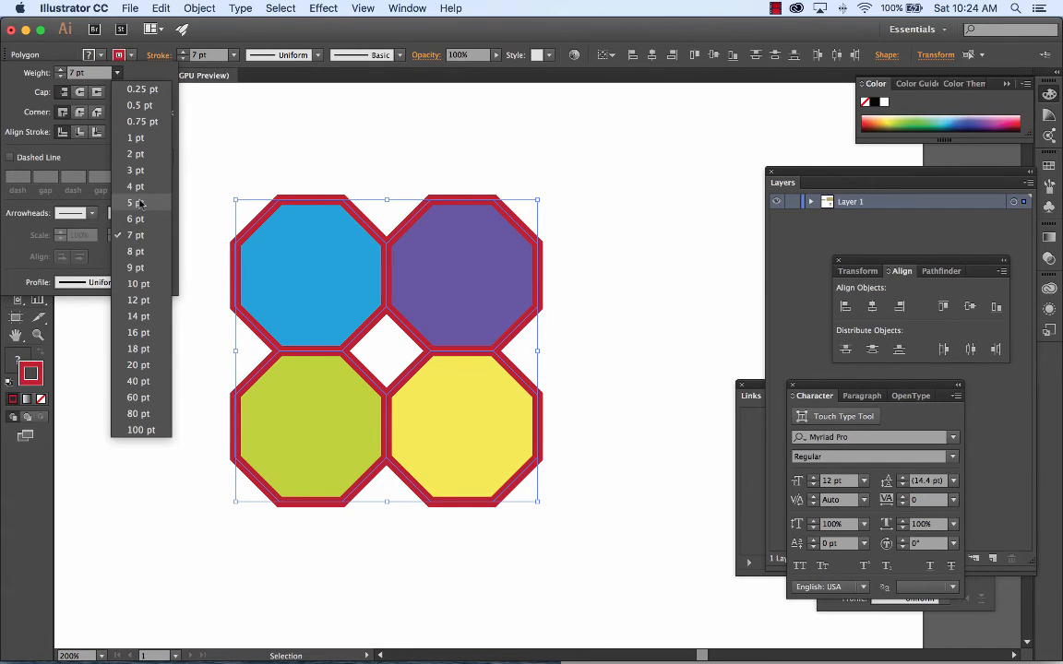
left_click(139, 203)
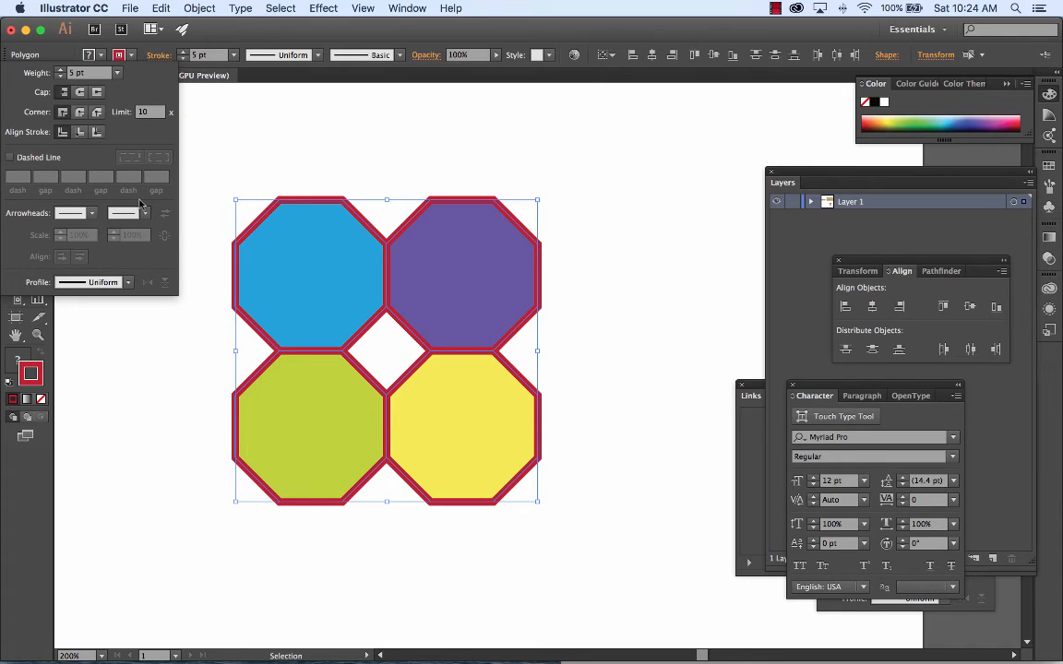
Step: Compare center, inside and outside stroke alignment on the octagons, settle on inside alignment, and turn on a dashed line
left_click(82, 133)
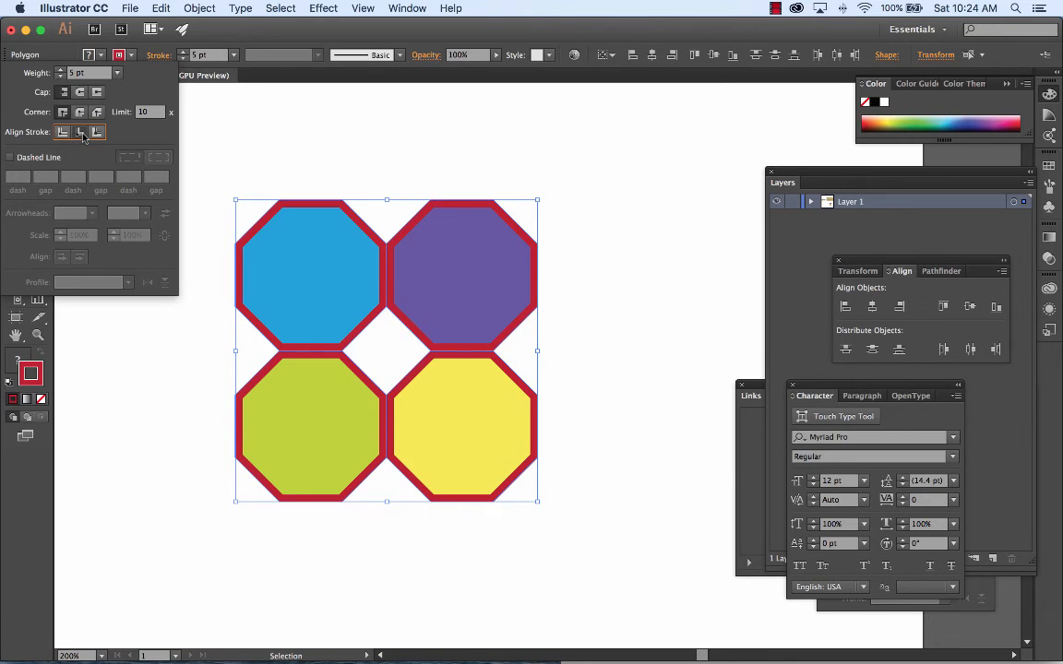
left_click(97, 133)
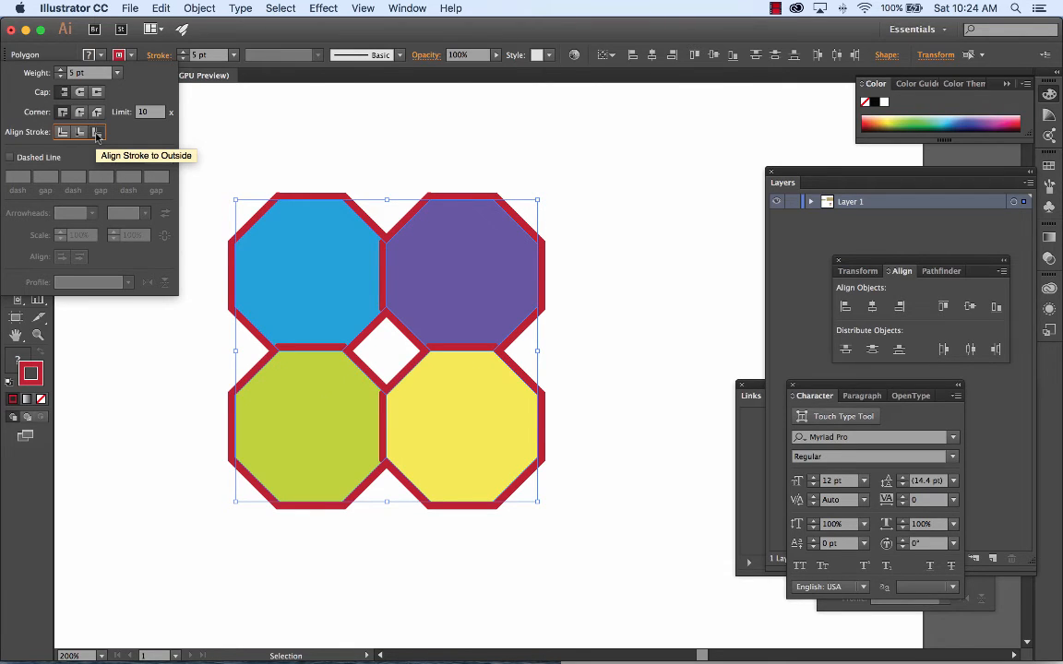
left_click(79, 133)
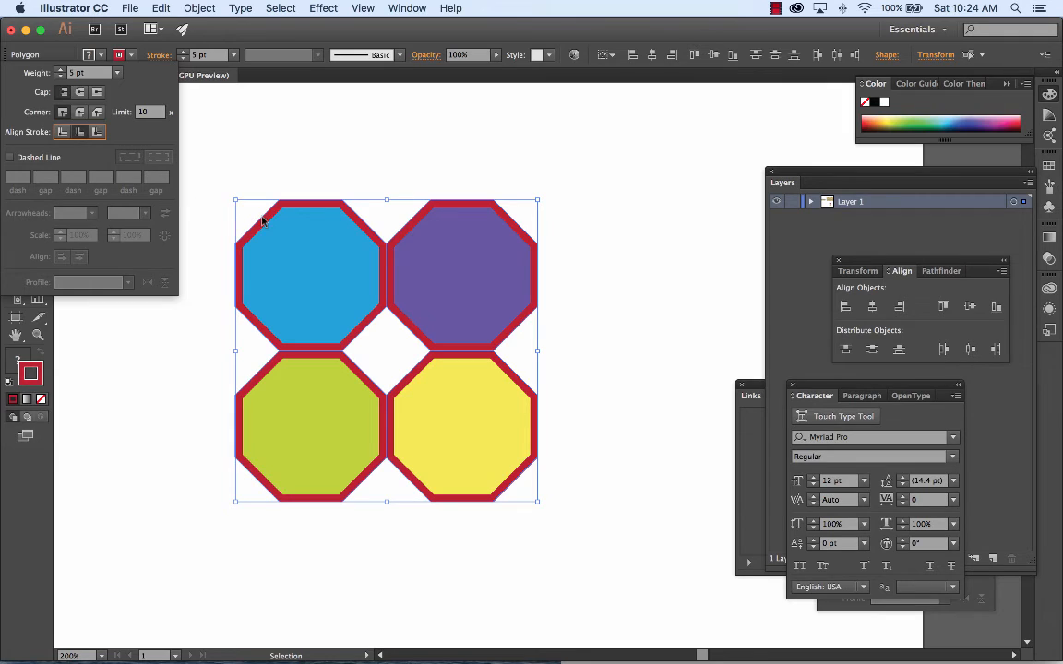
left_click(63, 132)
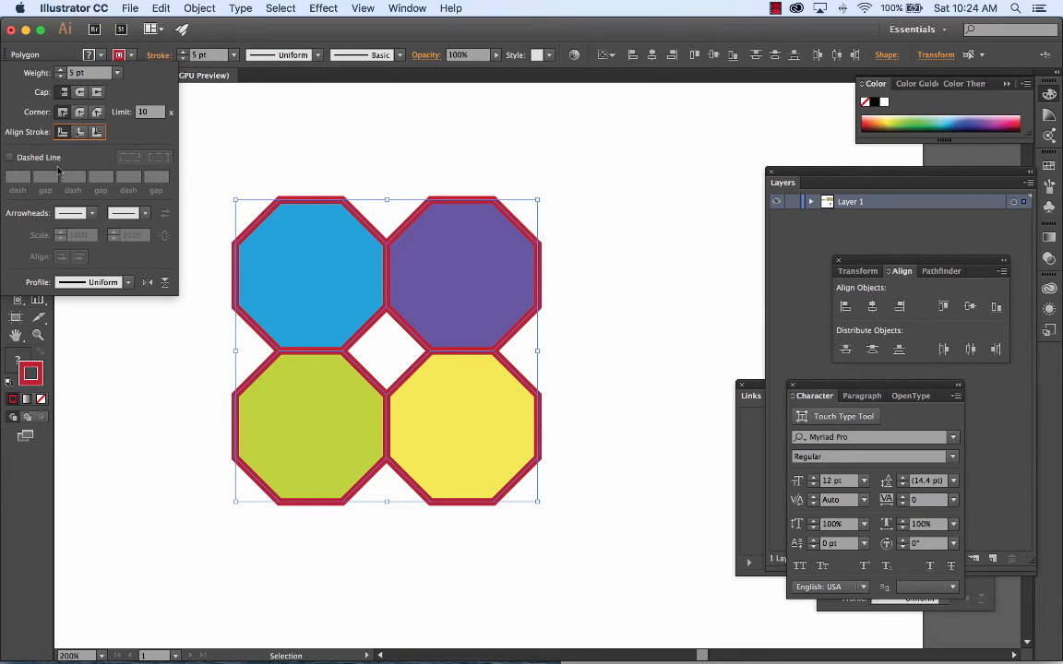
left_click(82, 133)
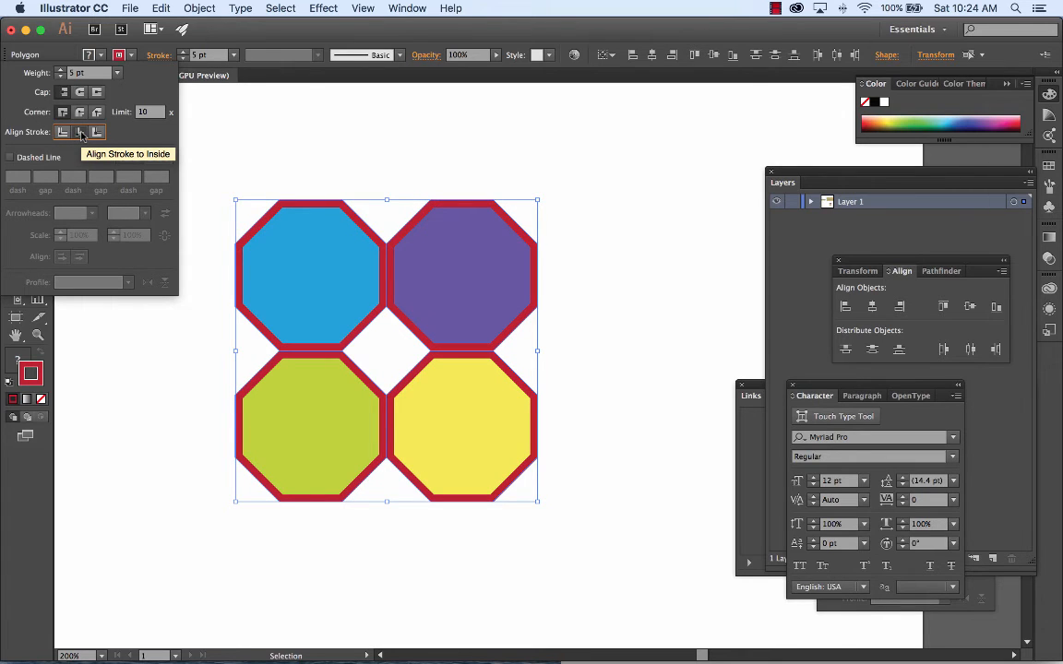
left_click(96, 133)
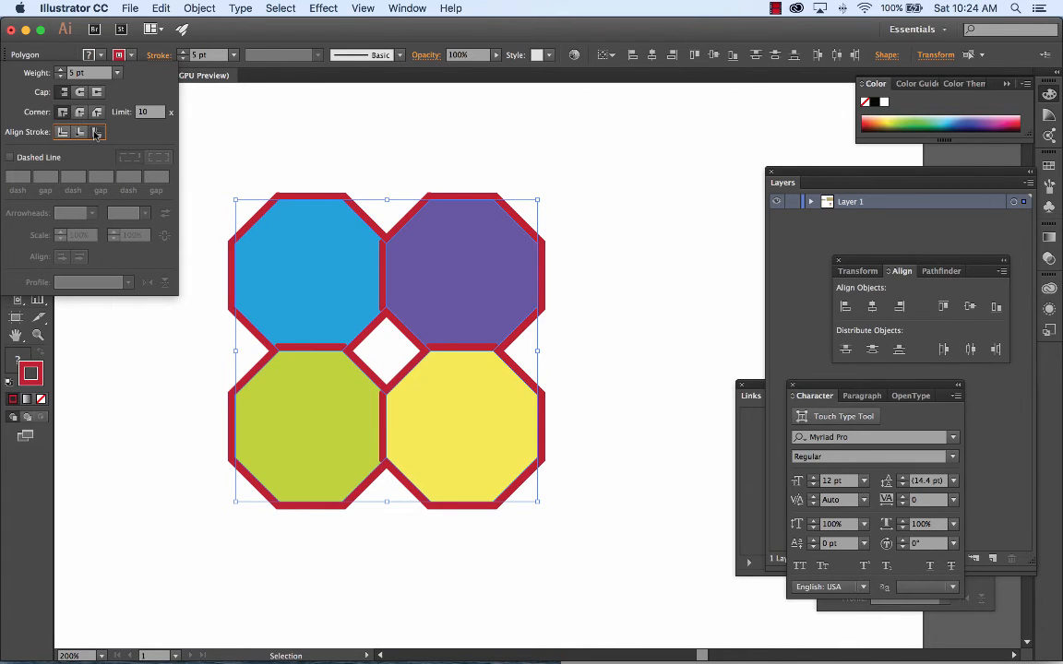
left_click(81, 133)
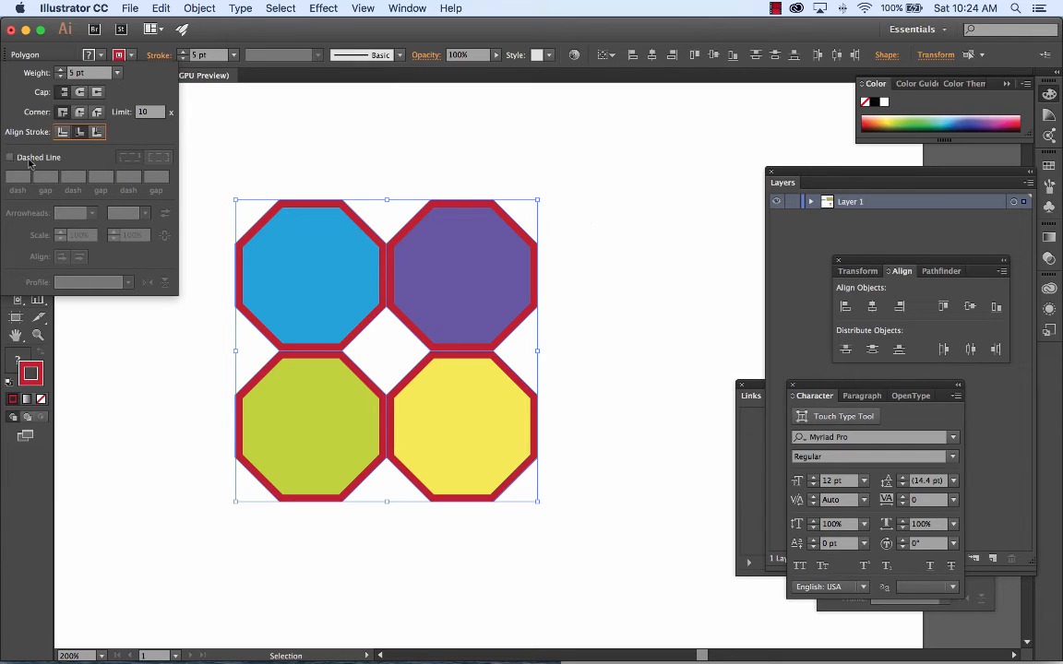
left_click(14, 159)
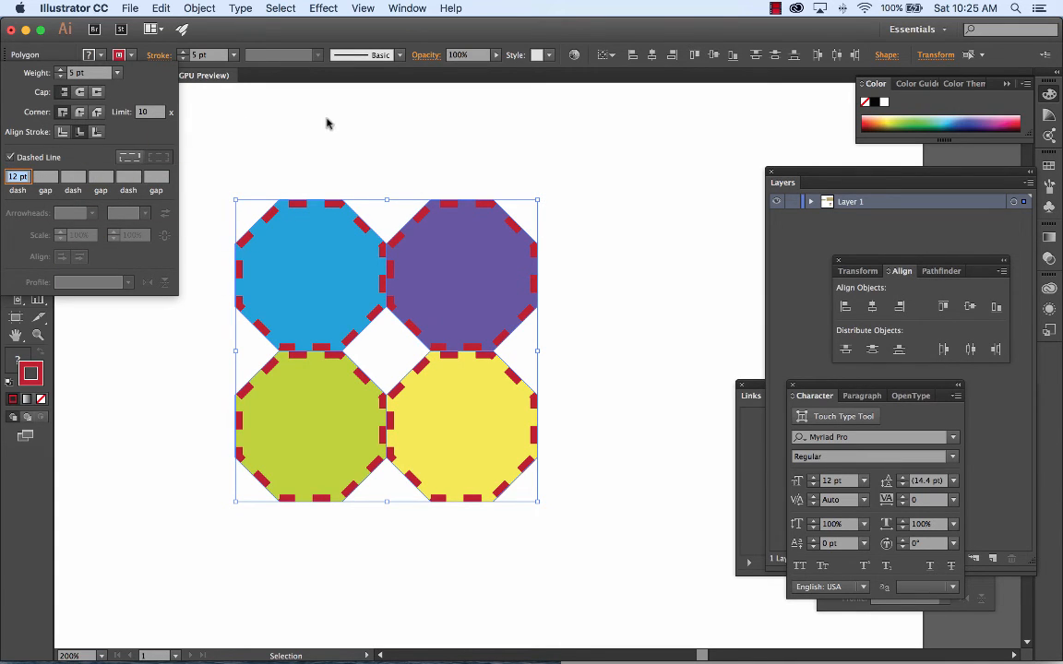
Step: Turn off the dashed line on the four octagons, and duplicate the whole block to its right, edge to edge
left_click(12, 157)
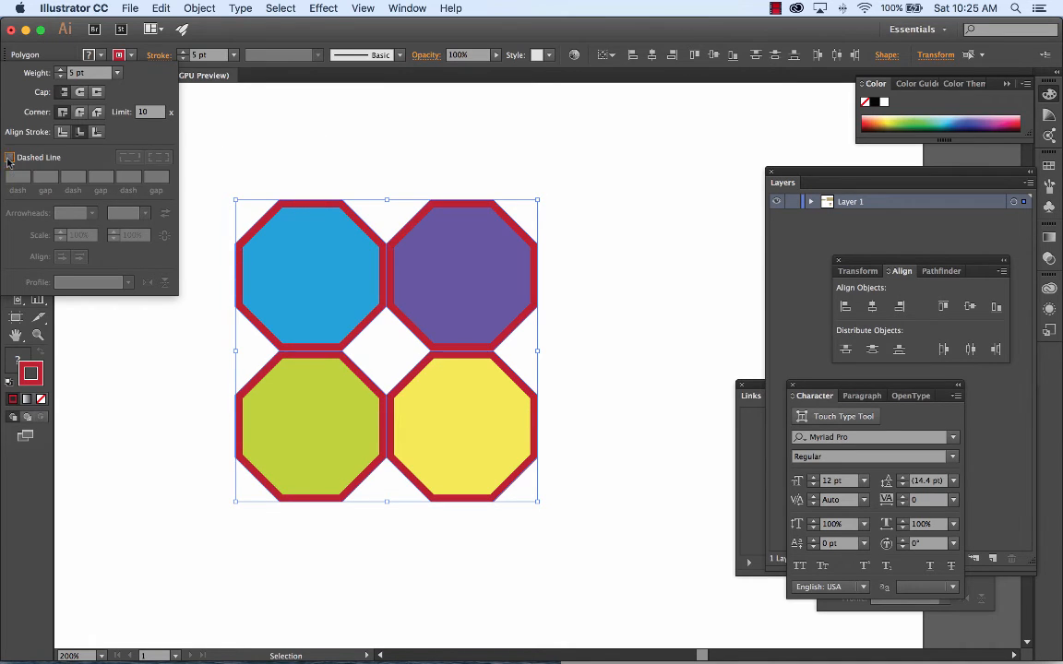
left_click(359, 143)
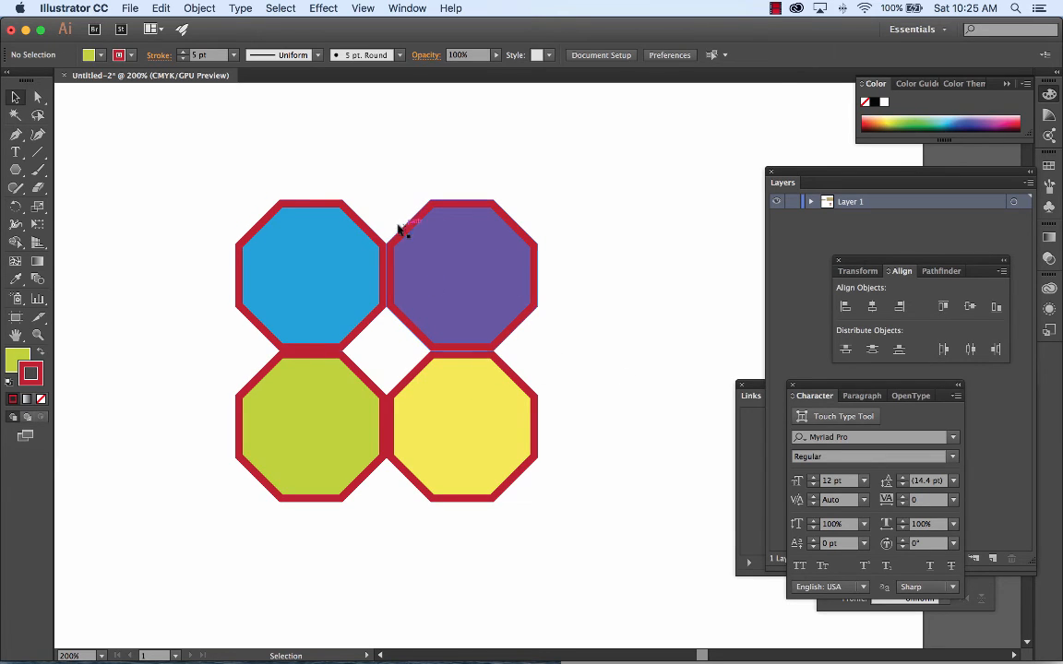
left_click_drag(205, 164, 572, 547)
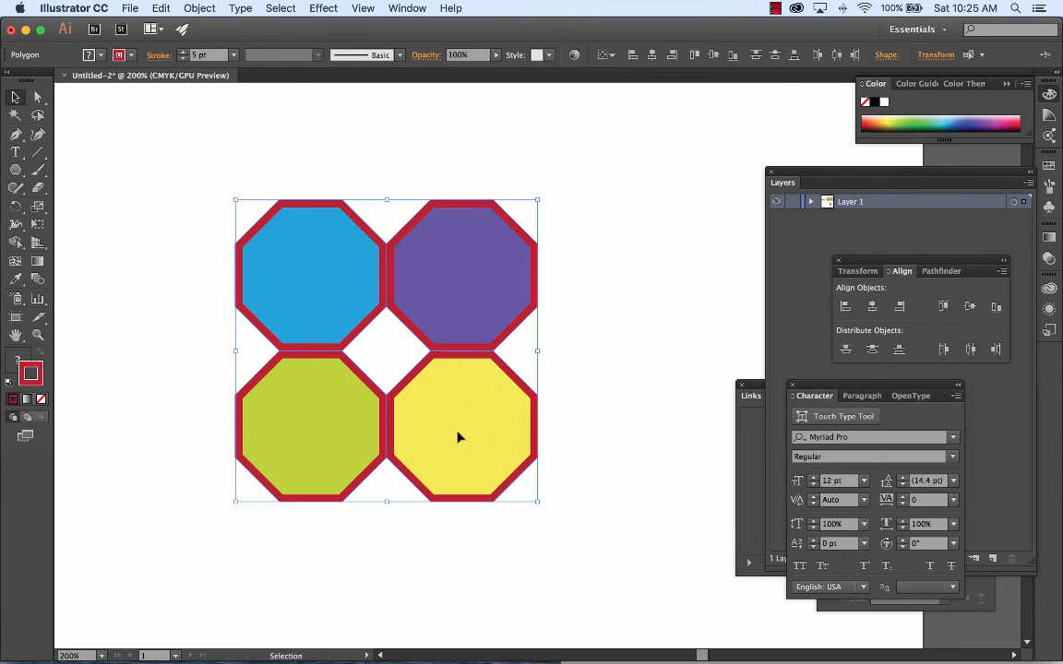
left_click_drag(437, 424, 739, 420)
key("space")
left_click_drag(674, 355, 527, 332)
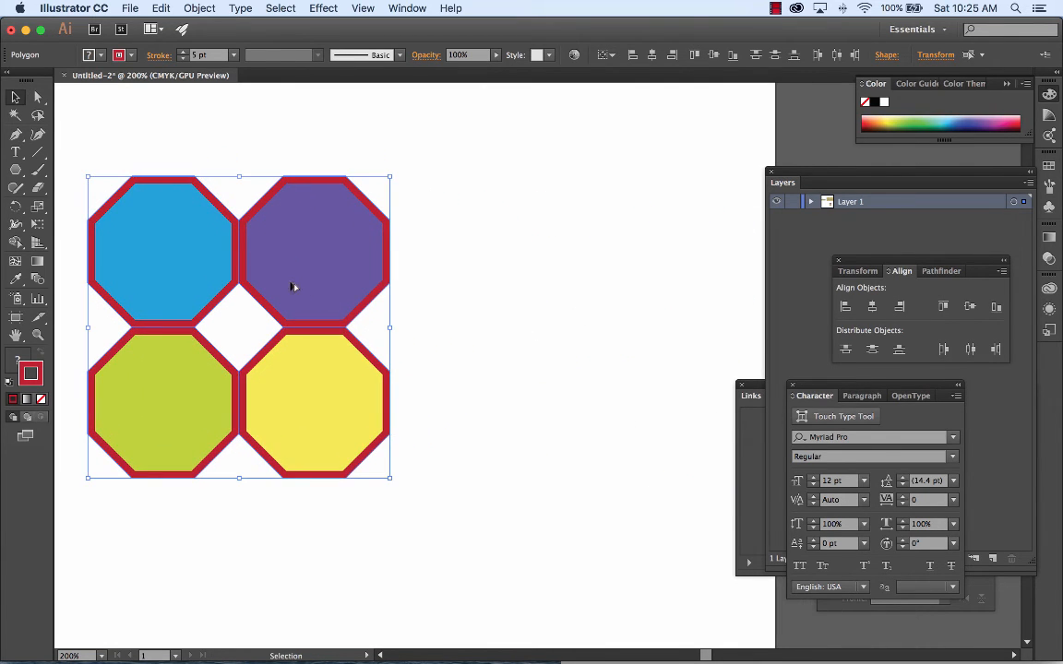
left_click_drag(293, 287, 593, 311)
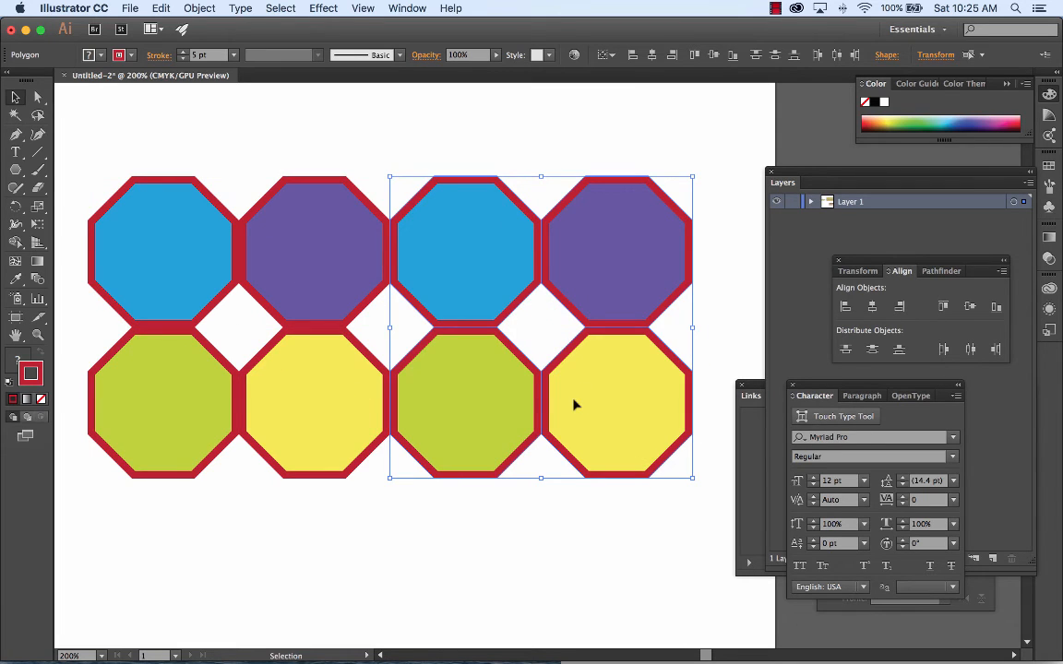
Step: Nudge the duplicated block left so its red borders overlap those of the original block
key("Left")
key("Left")
key("Left")
key("Left")
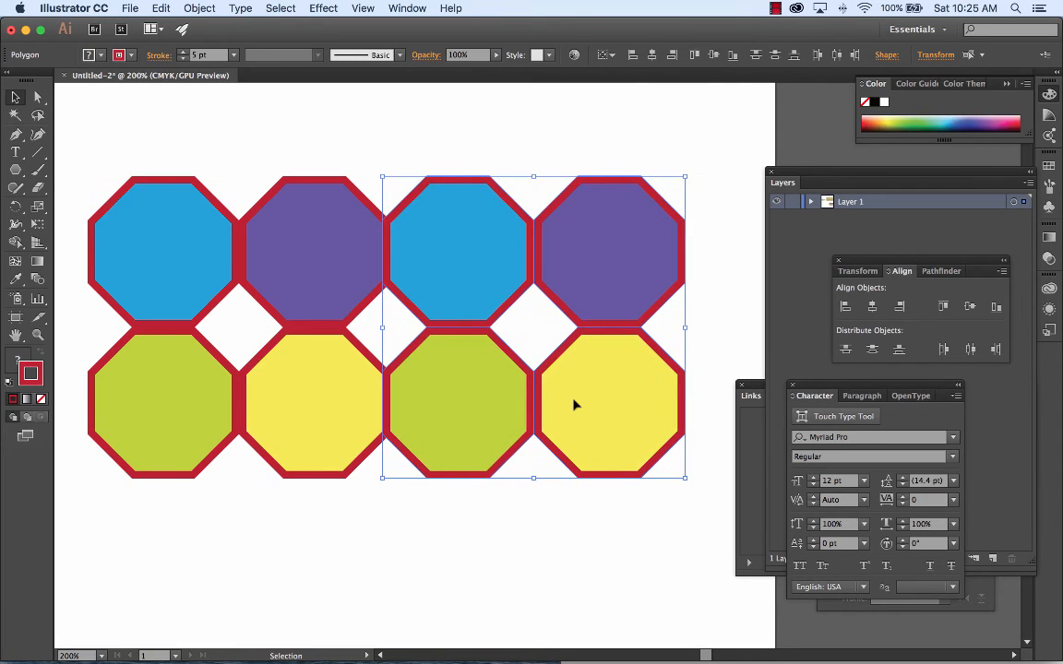
key("Right")
key("Left")
left_click(562, 151)
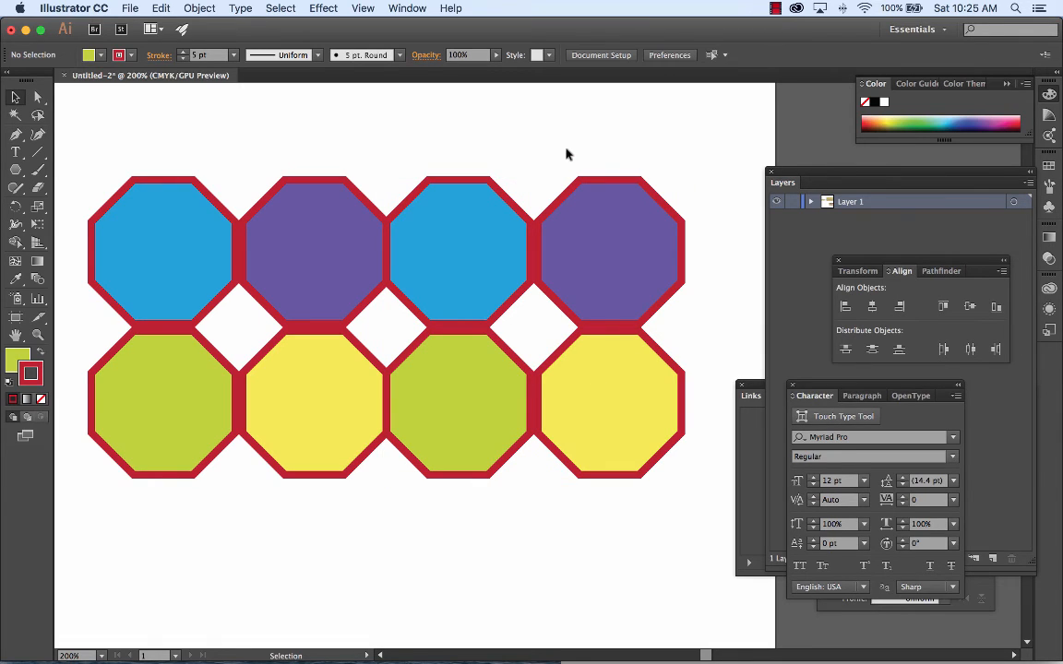
Step: Nudge the rightmost column of two octagons left so its border overlaps the neighboring column's border
left_click_drag(533, 133, 673, 561)
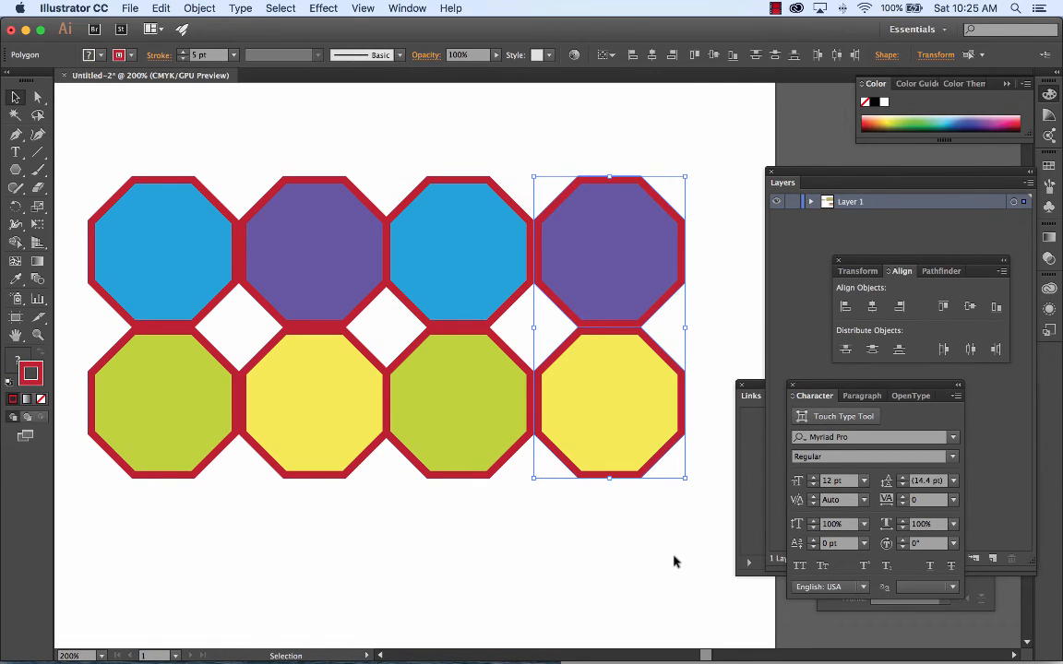
key("Left")
key("Left")
key("Left")
key("Left")
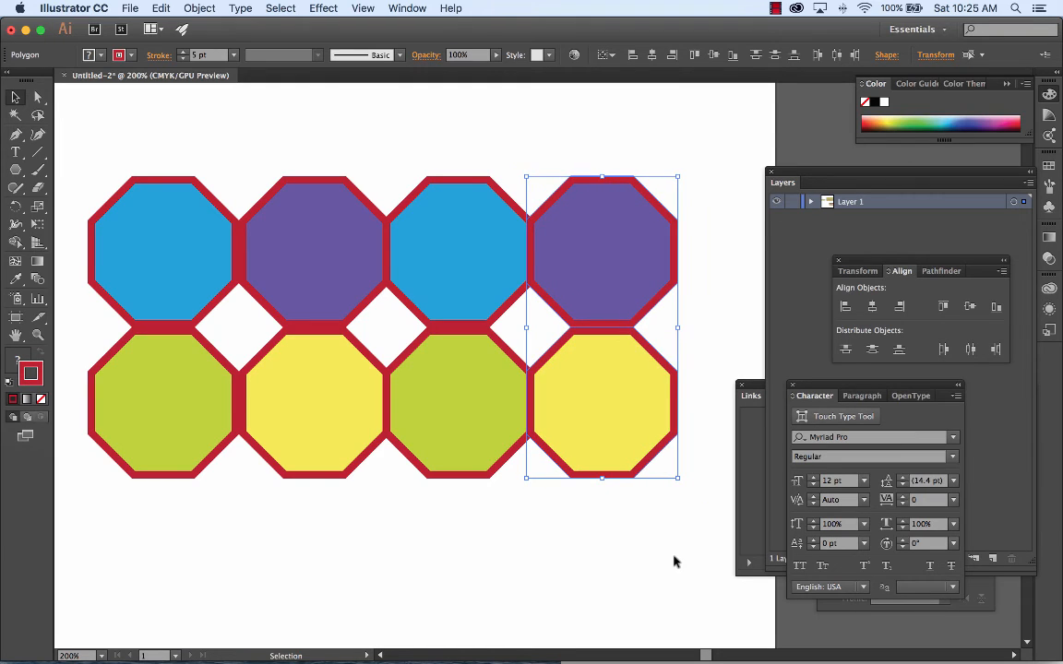
Step: Nudge the leftmost column of two octagons right until its border overlaps the second column's border as a single line
left_click_drag(149, 131, 194, 503)
key("Right")
key("Right")
key("Right")
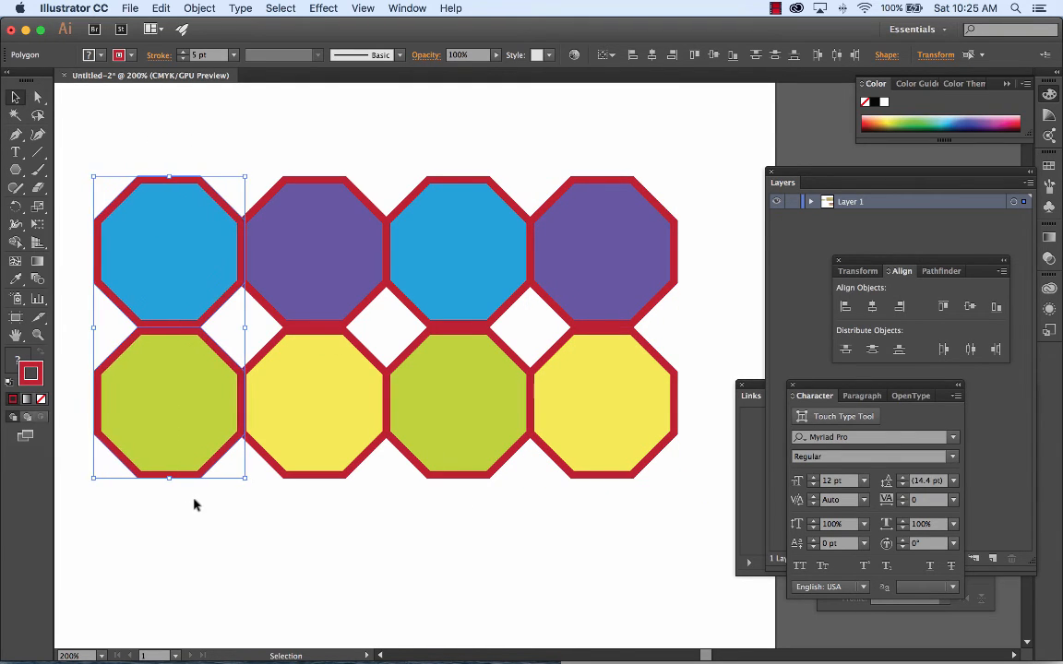
left_click(330, 123)
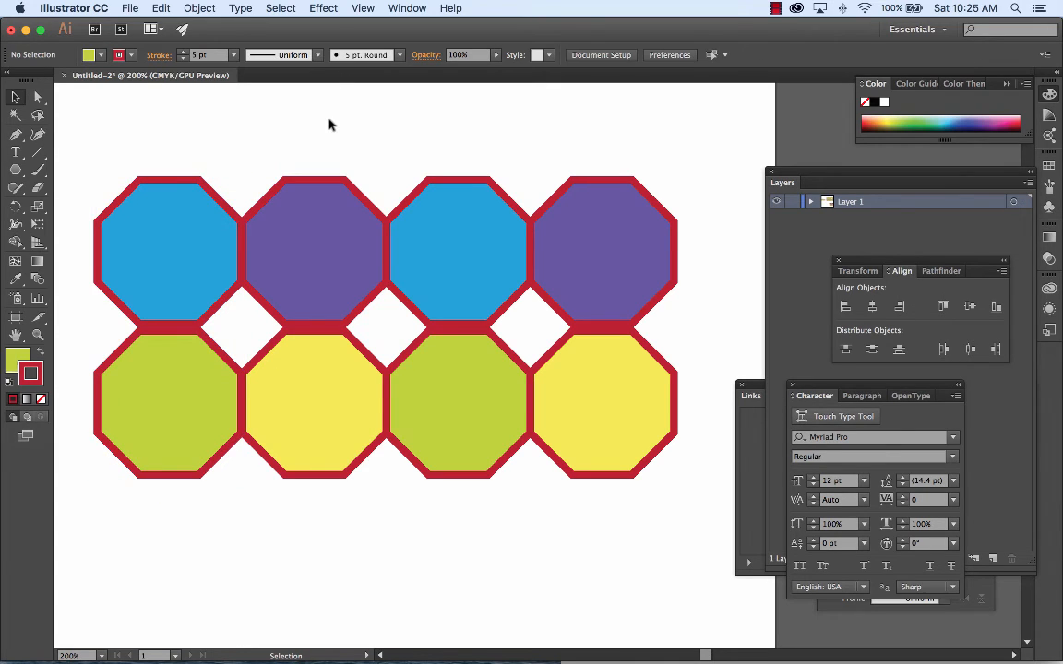
left_click_drag(111, 119, 166, 496)
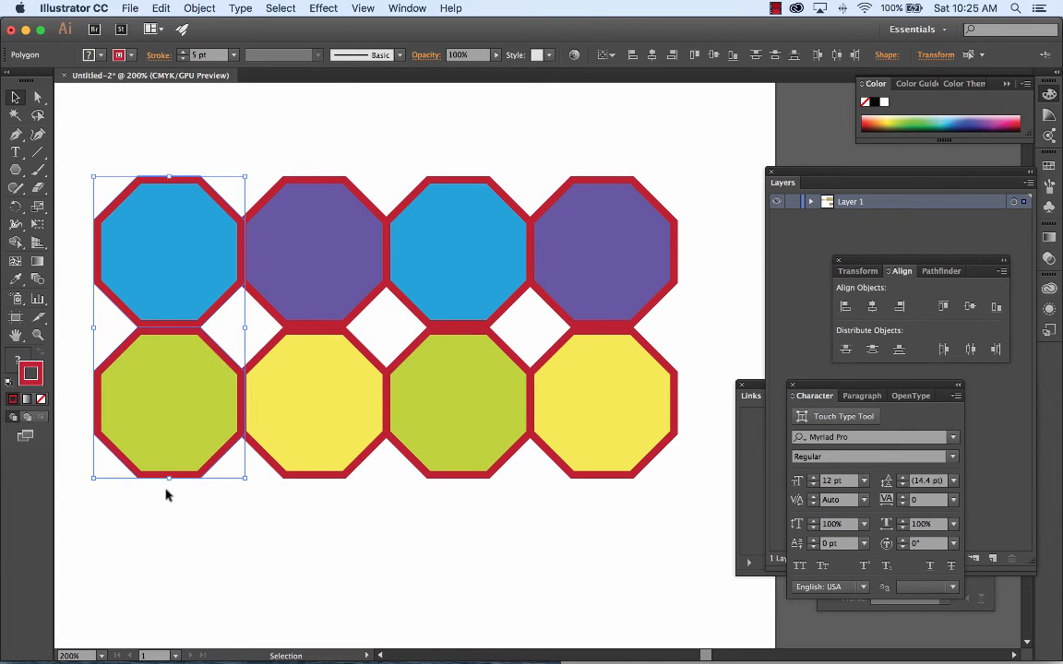
key("Right")
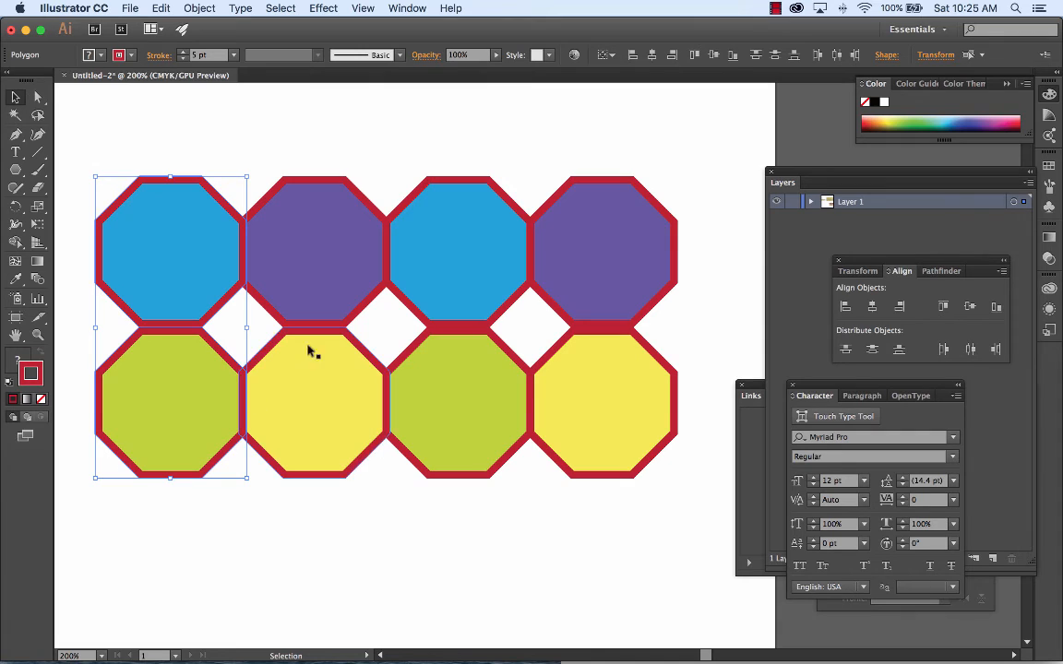
left_click(383, 134)
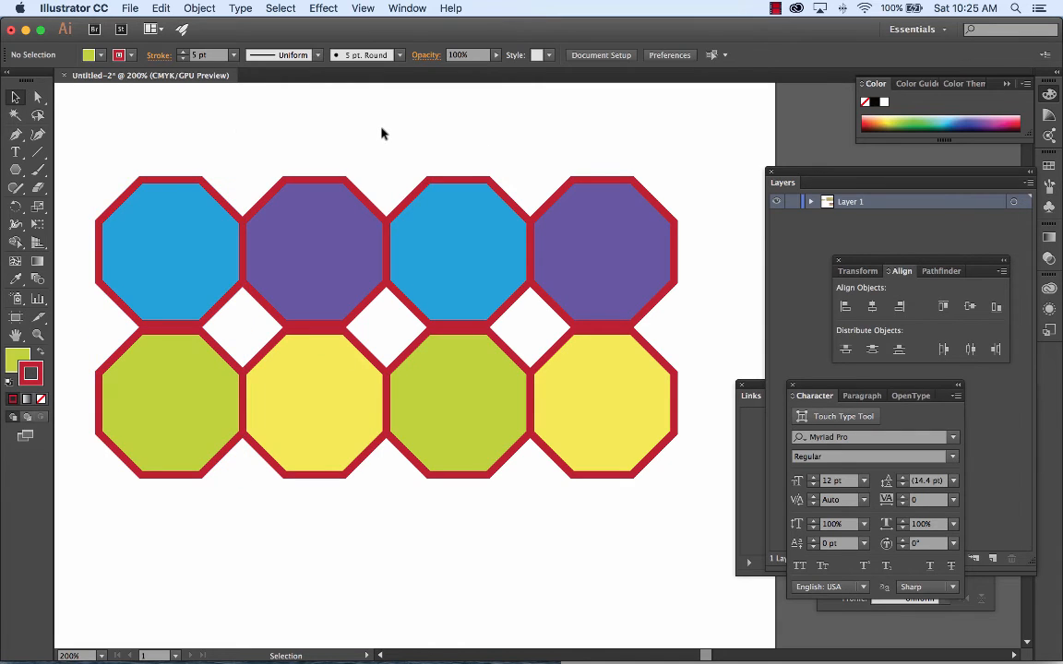
Step: Nudge the entire lower row of octagons up until its borders overlap those of the upper row
left_click_drag(624, 579, 164, 402)
key("Up")
key("Up")
key("Up")
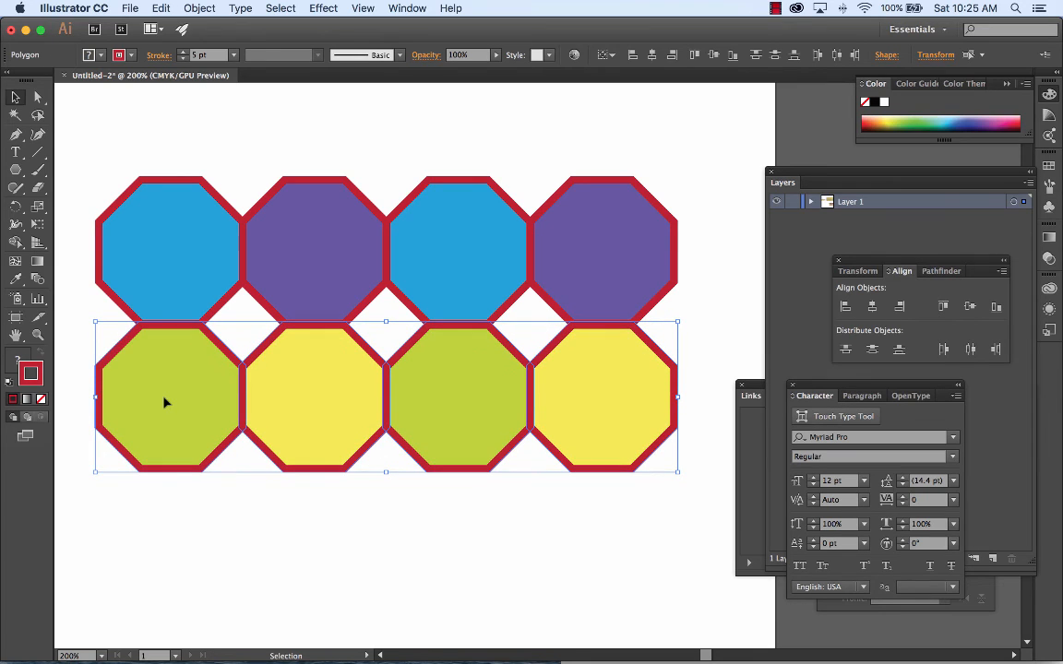
key("Up")
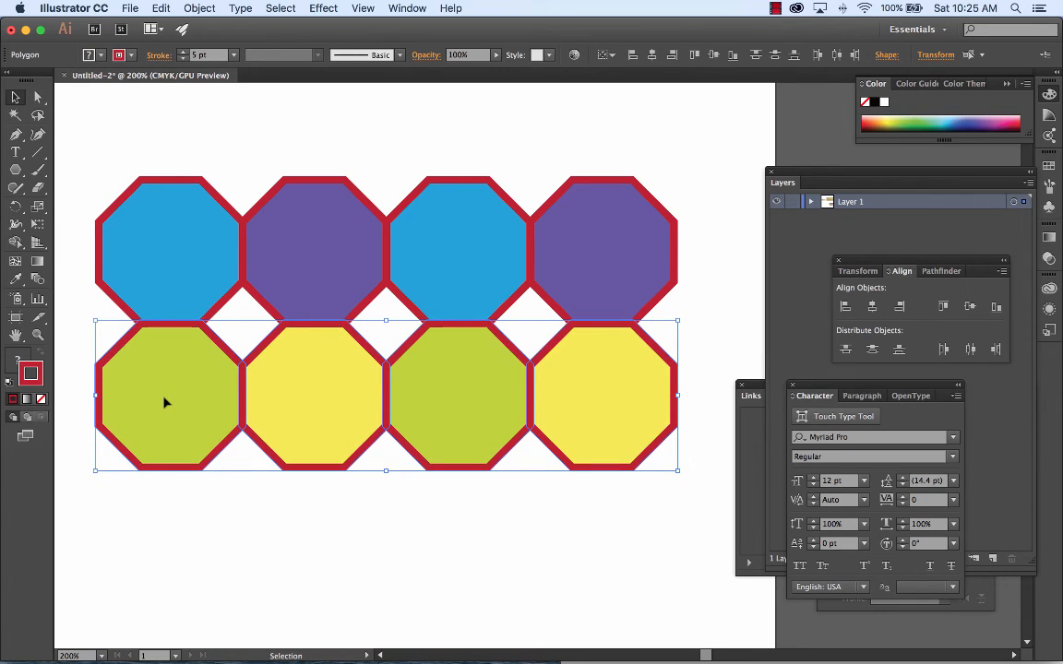
left_click(465, 571)
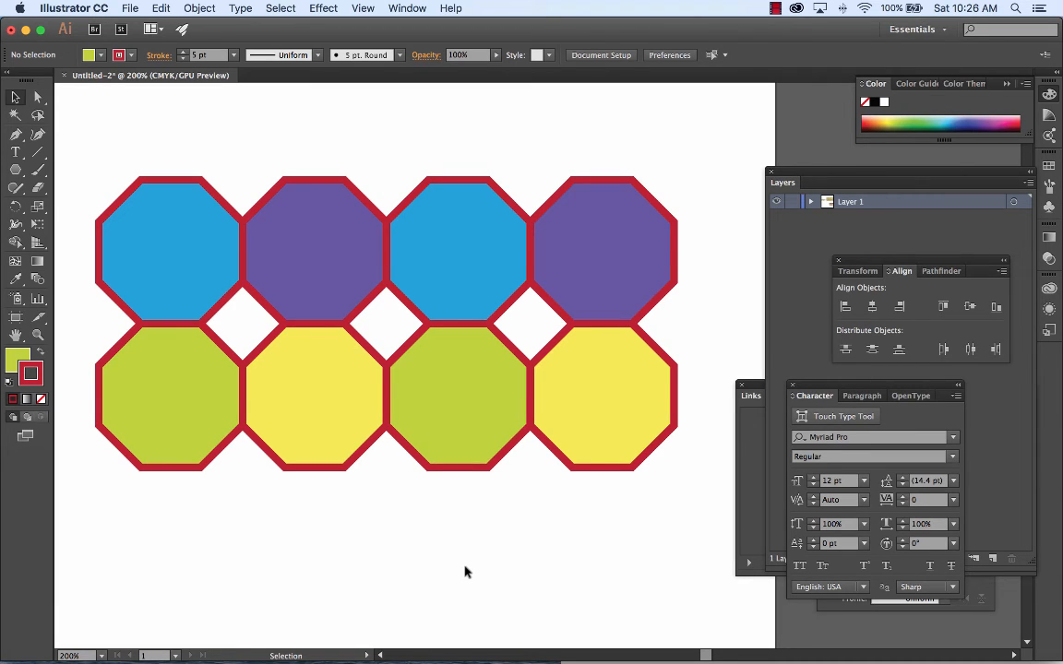
Step: Select the third octagon in the upper row, undo its stroke recolor, and fill it with magenta instead
left_click(489, 252)
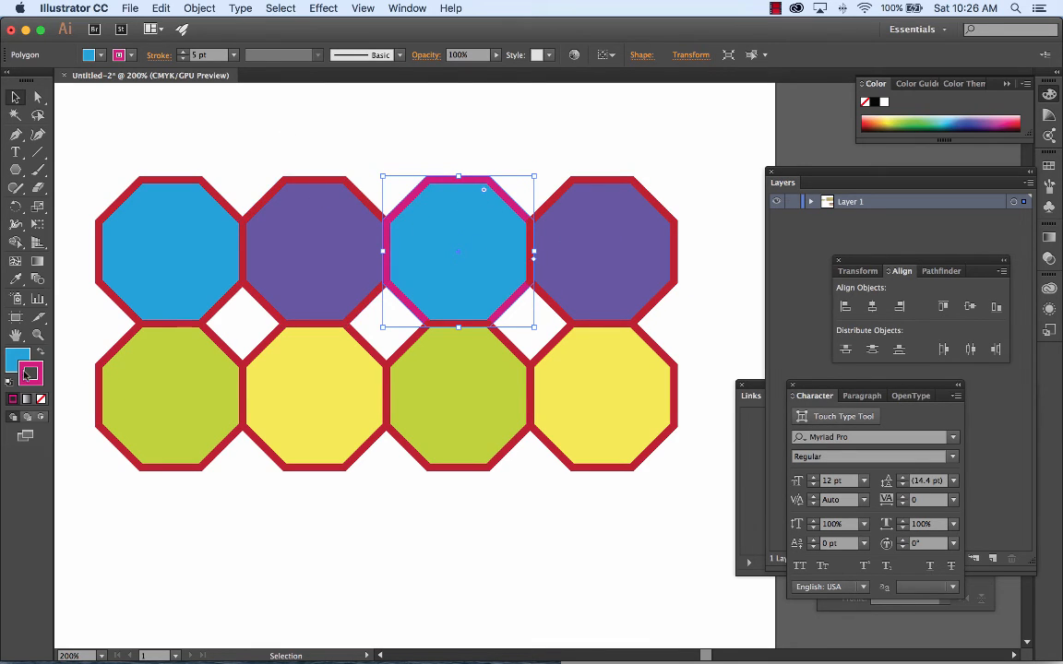
left_click(155, 8)
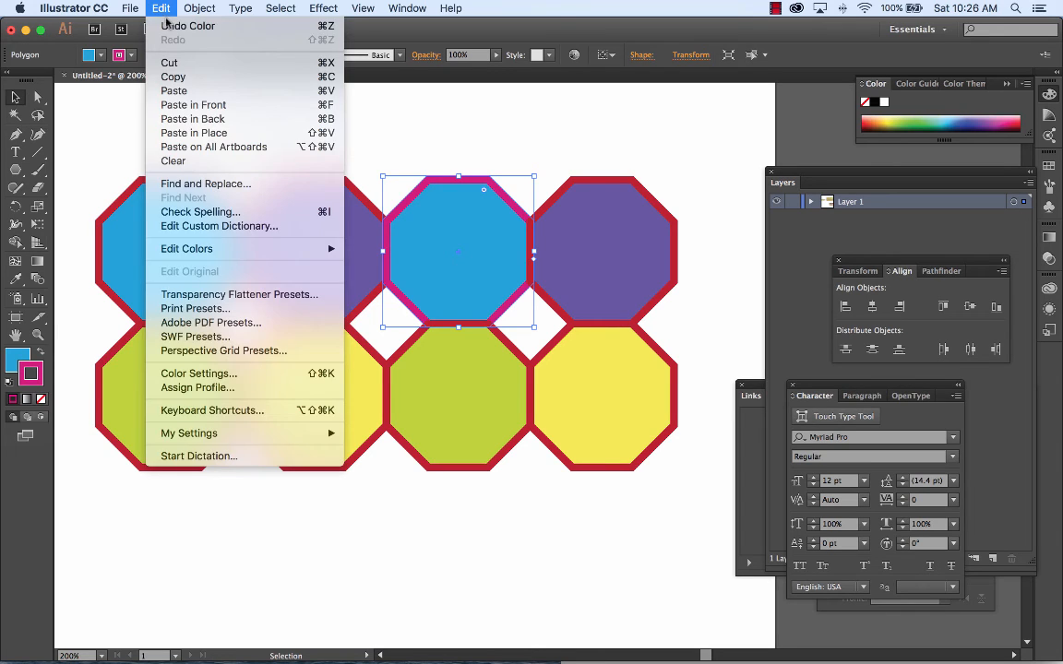
left_click(165, 27)
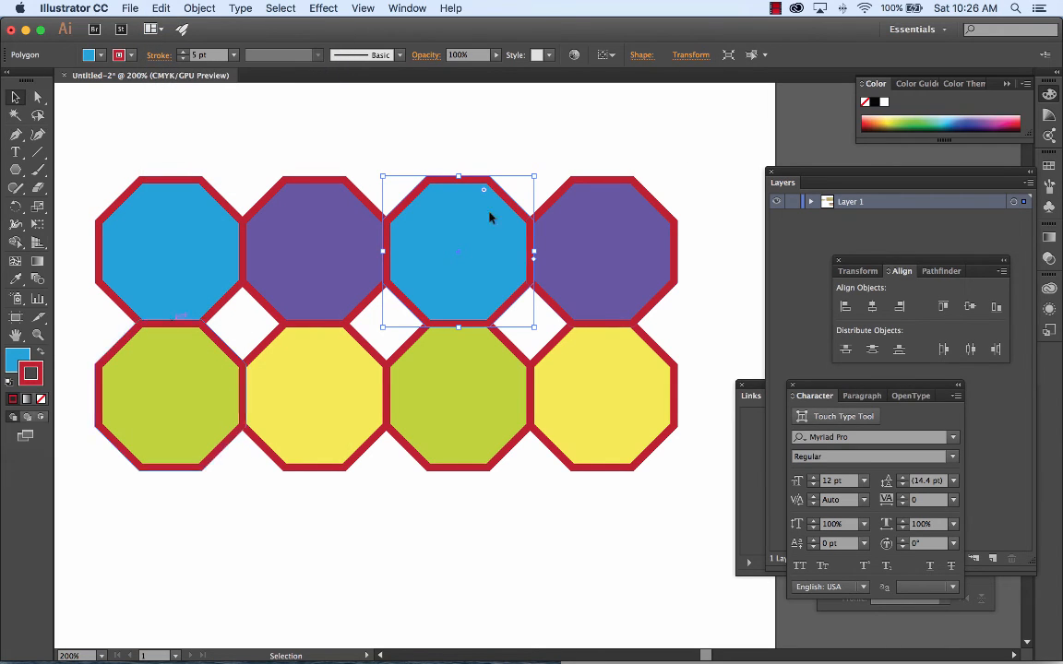
left_click(17, 357)
left_click(1003, 118)
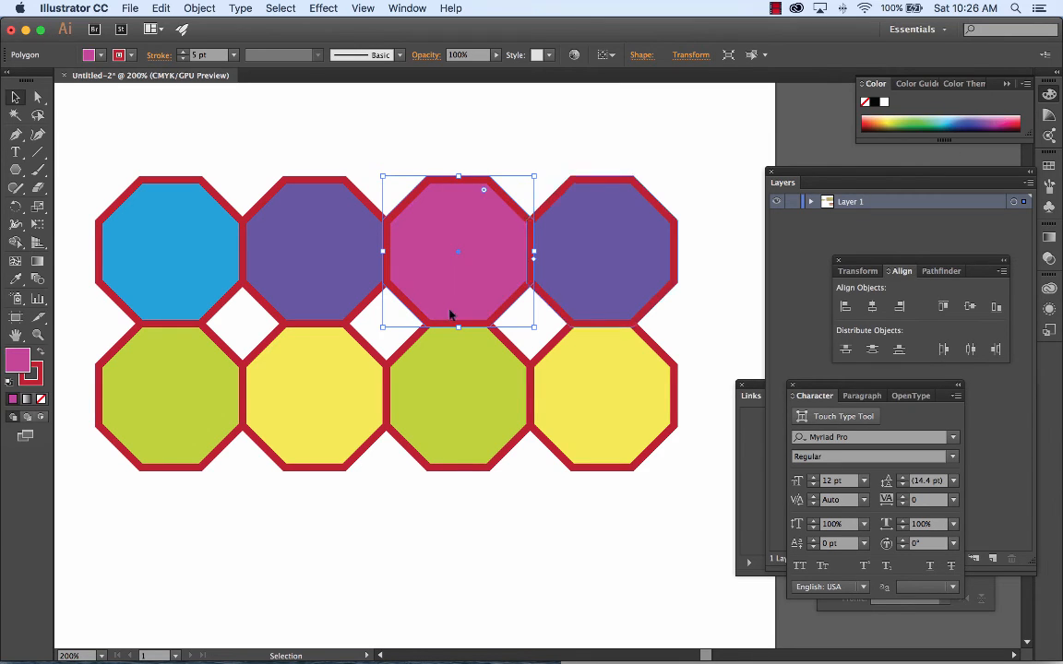
Step: Fill the second octagon in the lower row with orange, and the fourth octagon in the upper row with dark violet
left_click(310, 369)
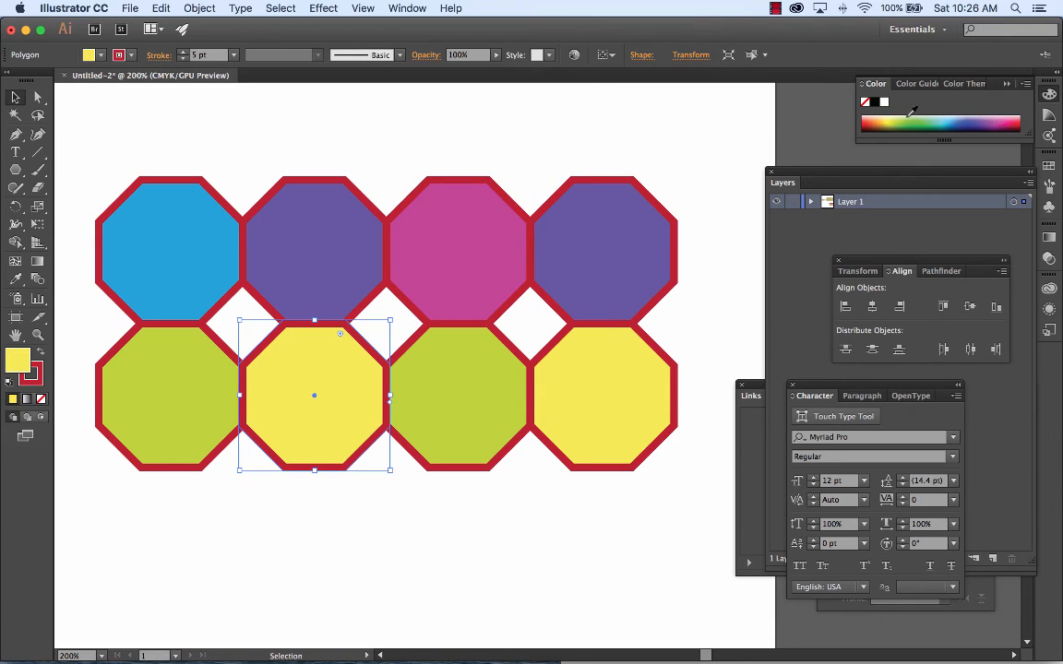
left_click(906, 120)
left_click(871, 123)
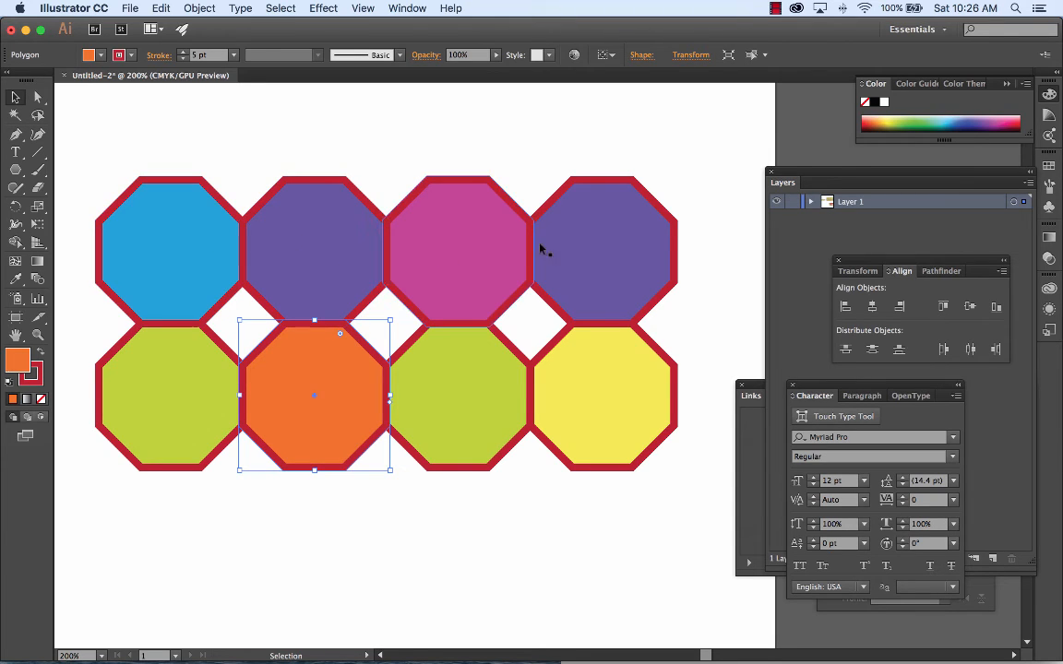
left_click(622, 250)
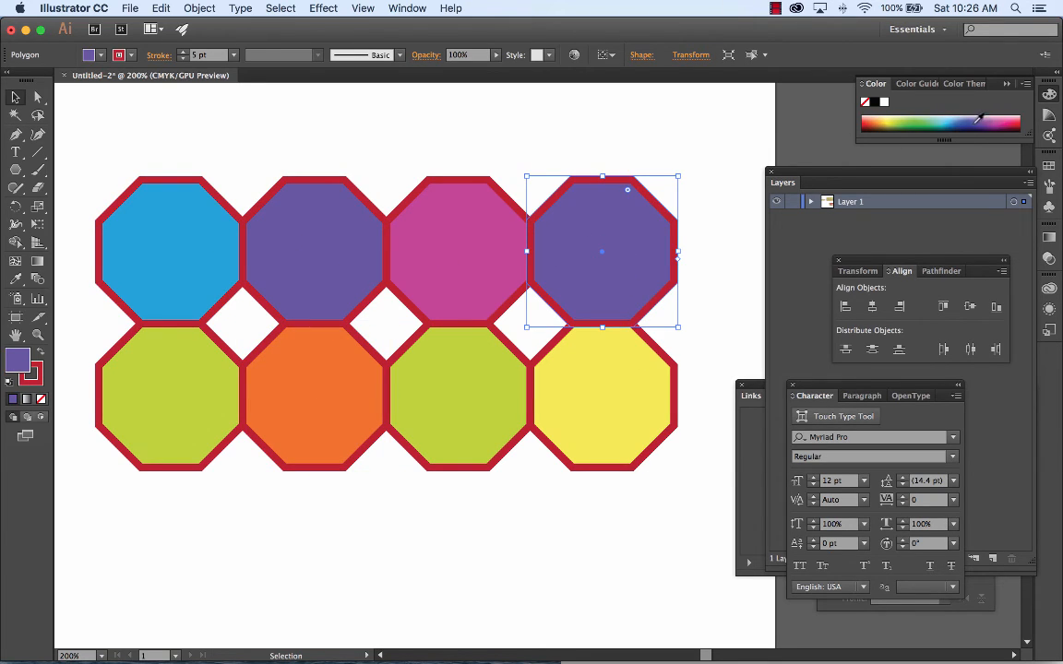
left_click(952, 125)
left_click(950, 120)
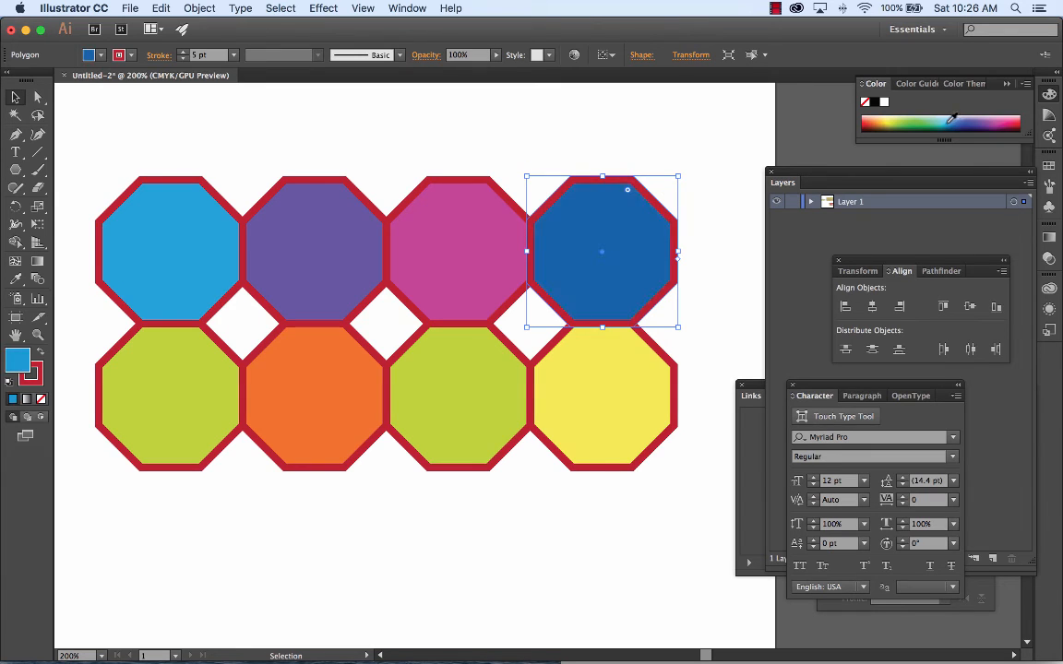
left_click(980, 120)
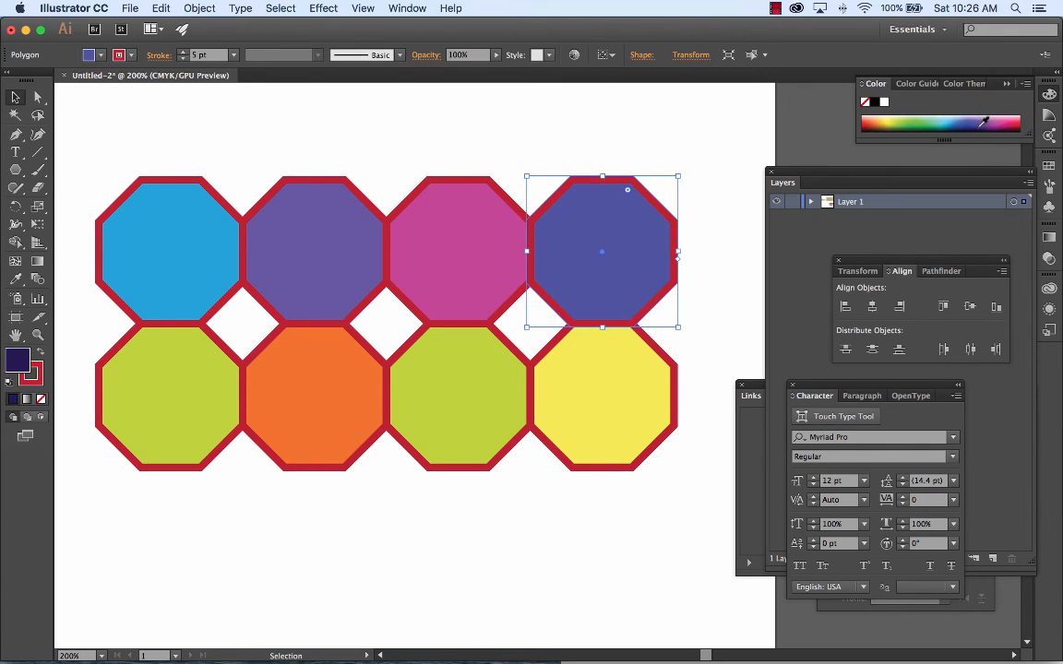
Step: Try a pink fill on the third octagon in the lower row, and settle on a light orange
left_click(630, 391)
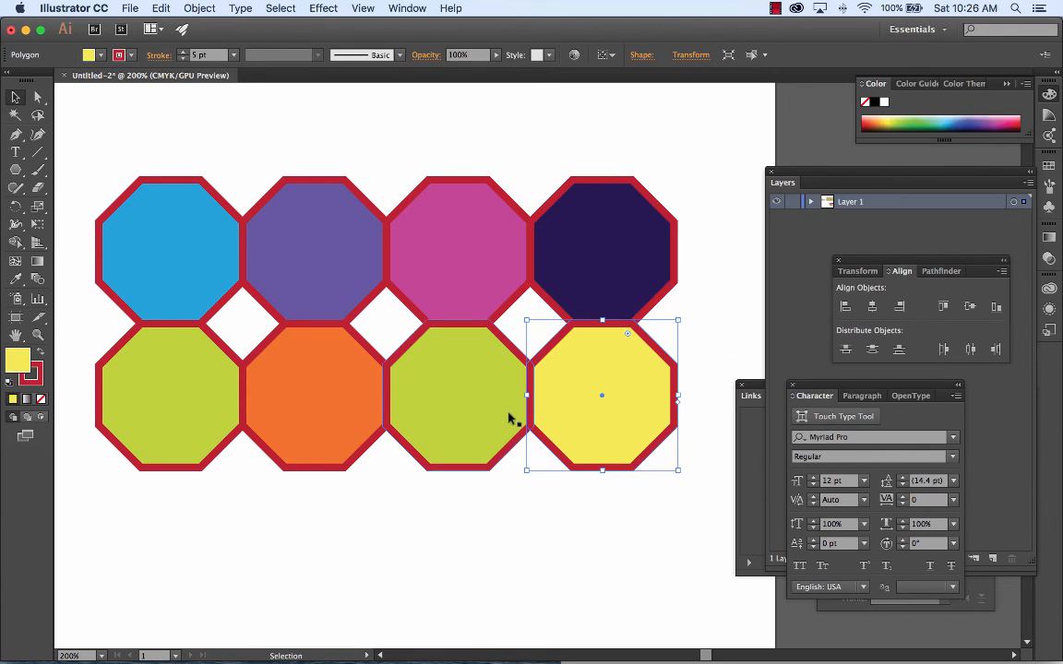
left_click(490, 403)
left_click(1009, 117)
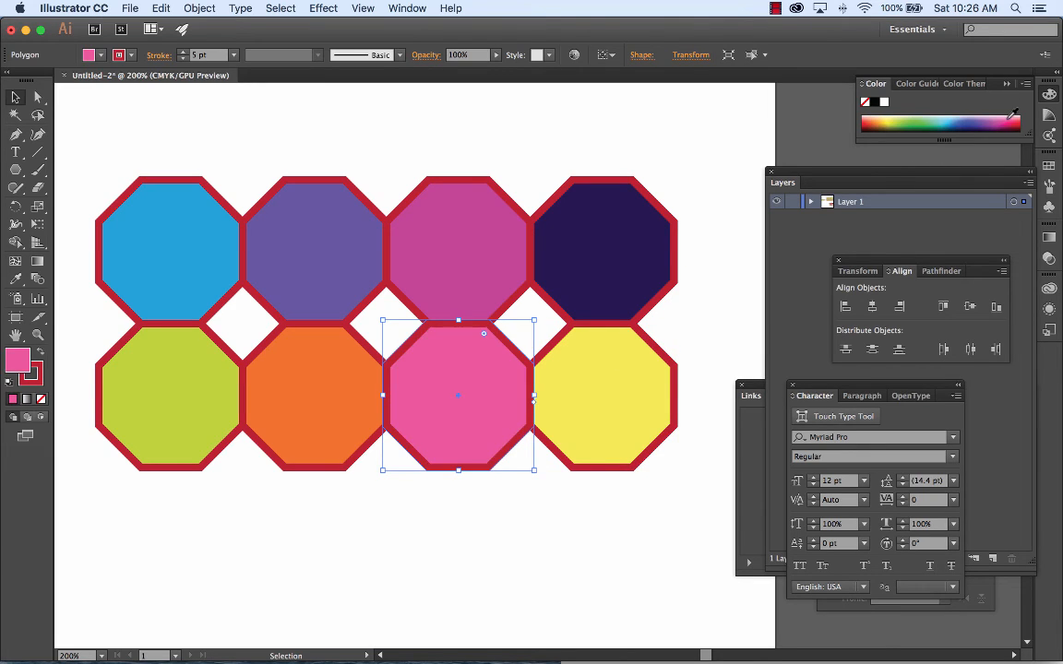
left_click(915, 121)
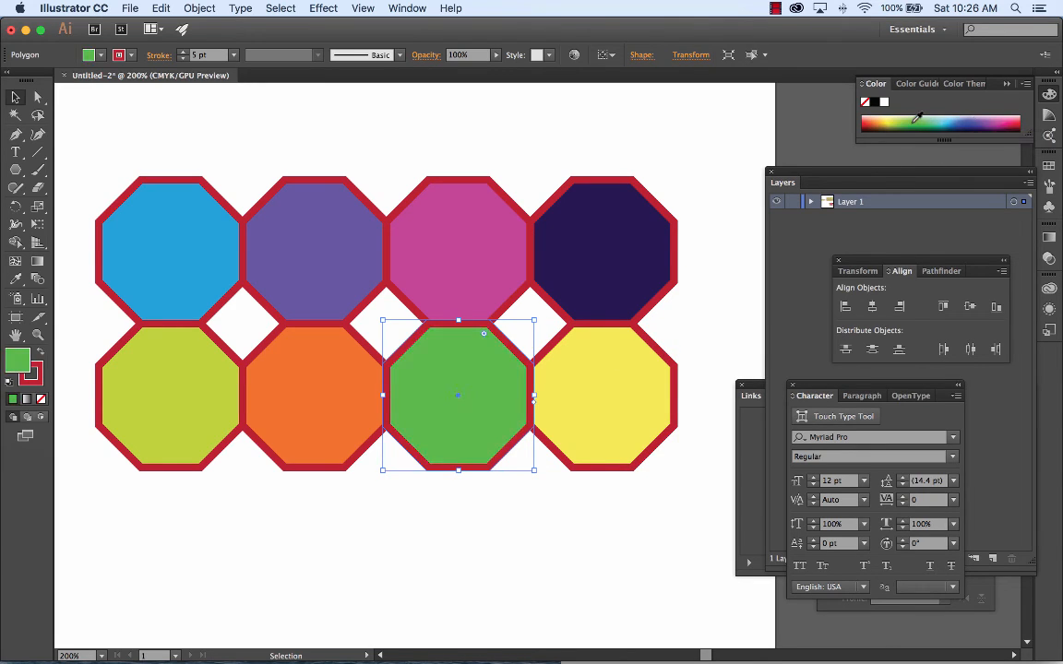
left_click(879, 122)
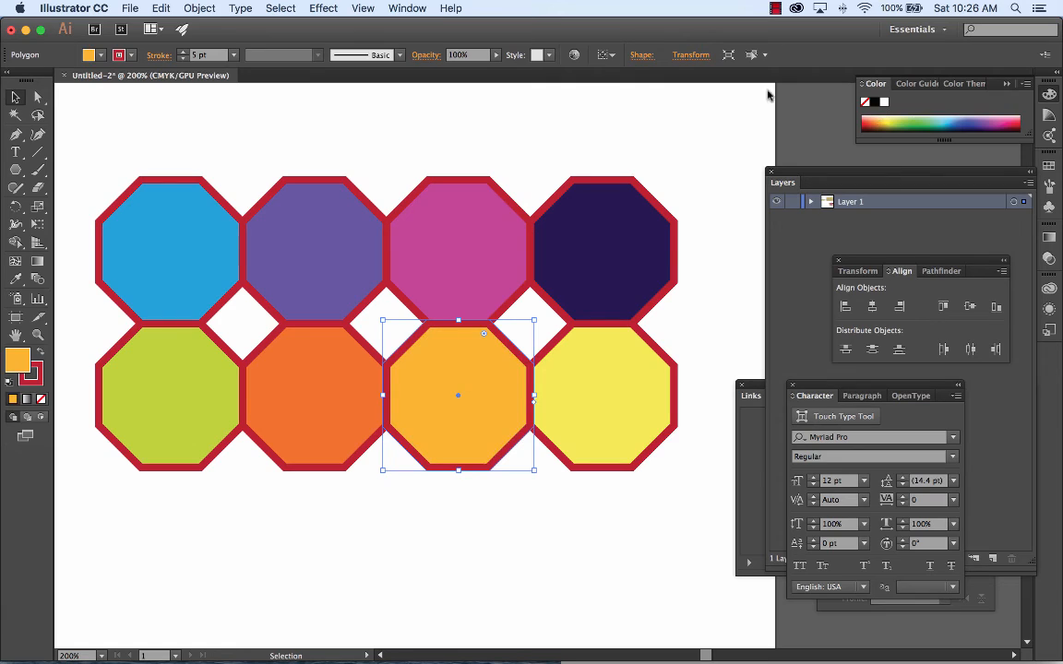
left_click(403, 135)
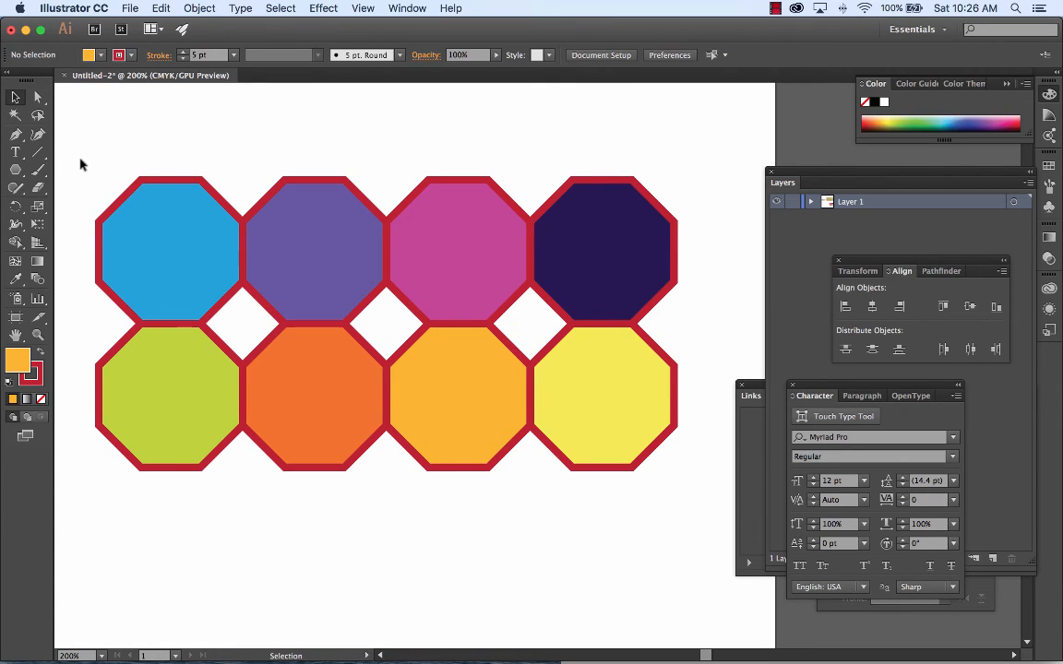
Step: Select the eight-octagon block, scale it down, and duplicate it into a grid of four rows by eight columns
key("super+minus")
key("super+minus")
key("super+minus")
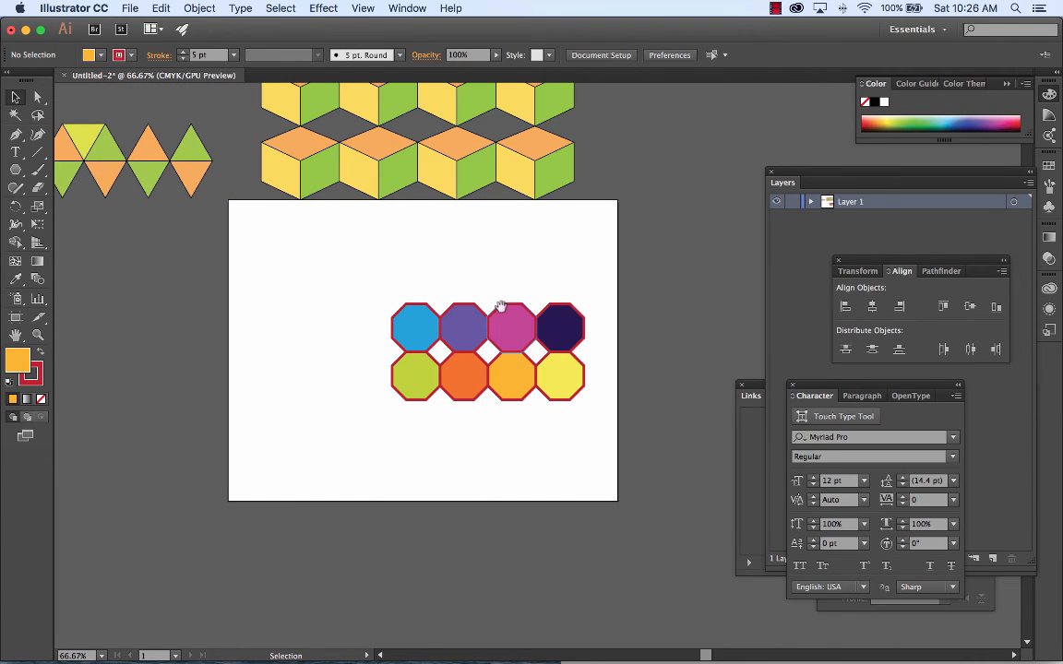
left_click_drag(501, 305, 503, 478)
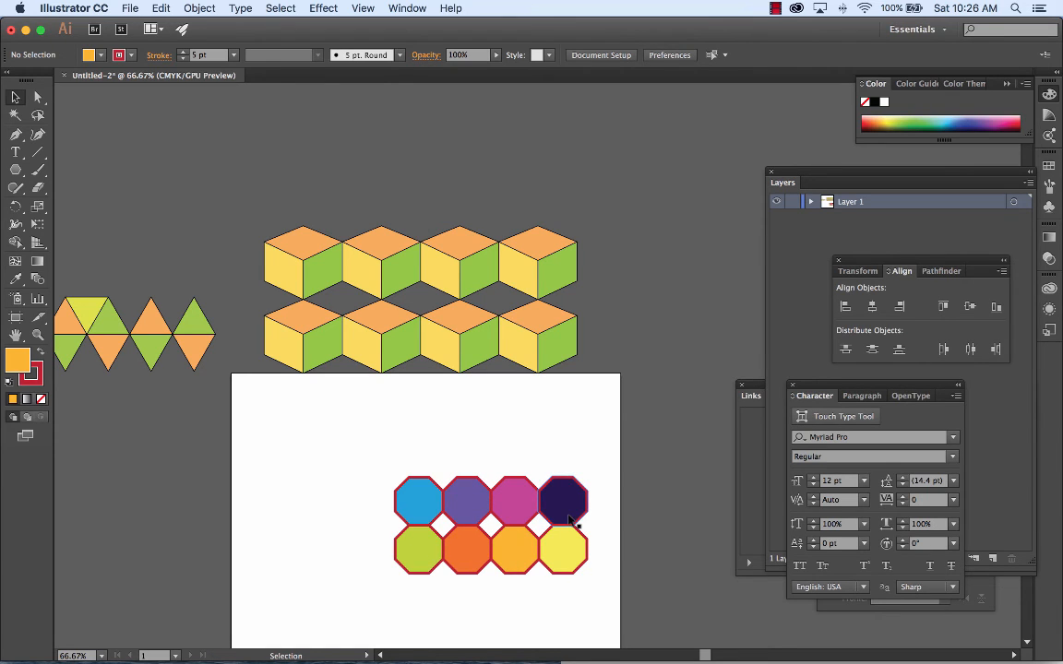
left_click_drag(369, 446, 569, 536)
left_click(548, 437)
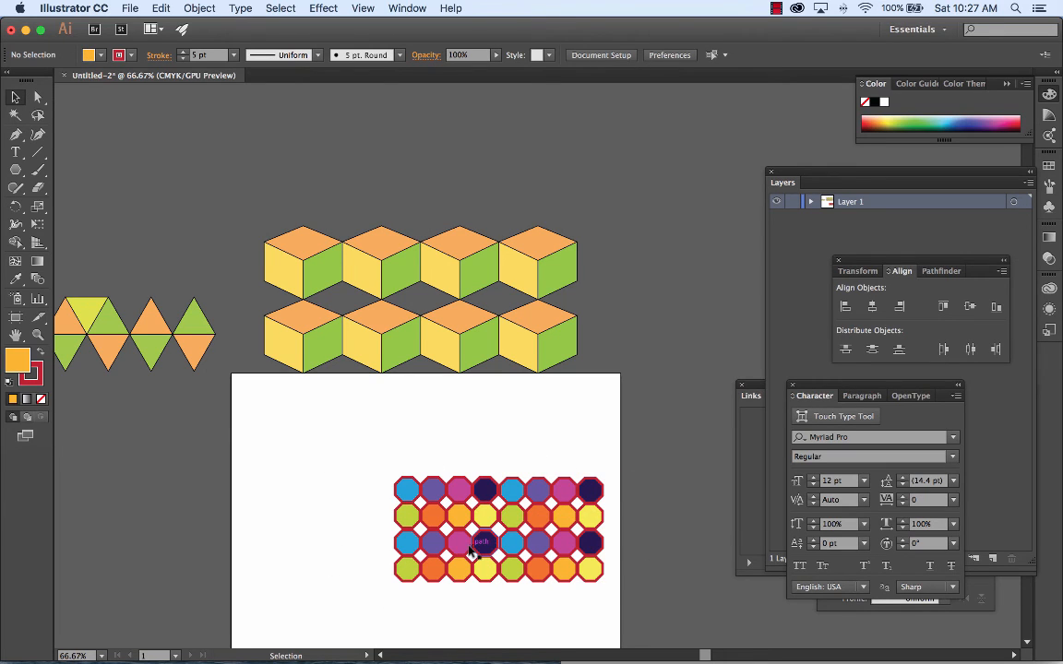
Step: Select the whole grid of four rows by eight columns of octagons on the artboard
key("space")
left_click_drag(624, 539, 570, 474)
left_click_drag(327, 400, 561, 535)
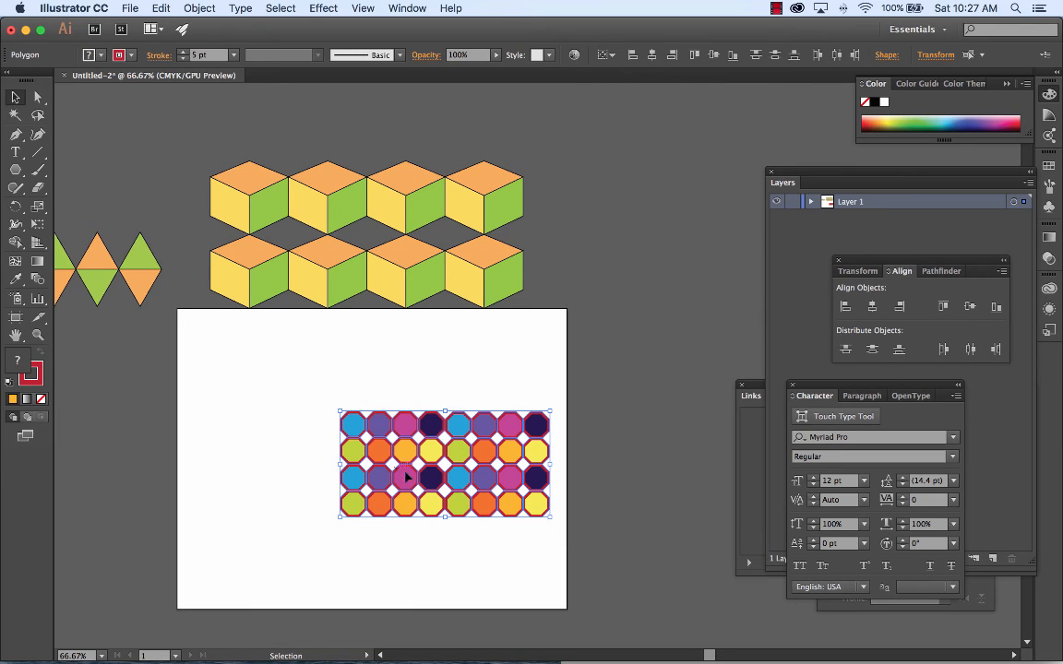
key("super+equal")
key("super+equal")
key("super+equal")
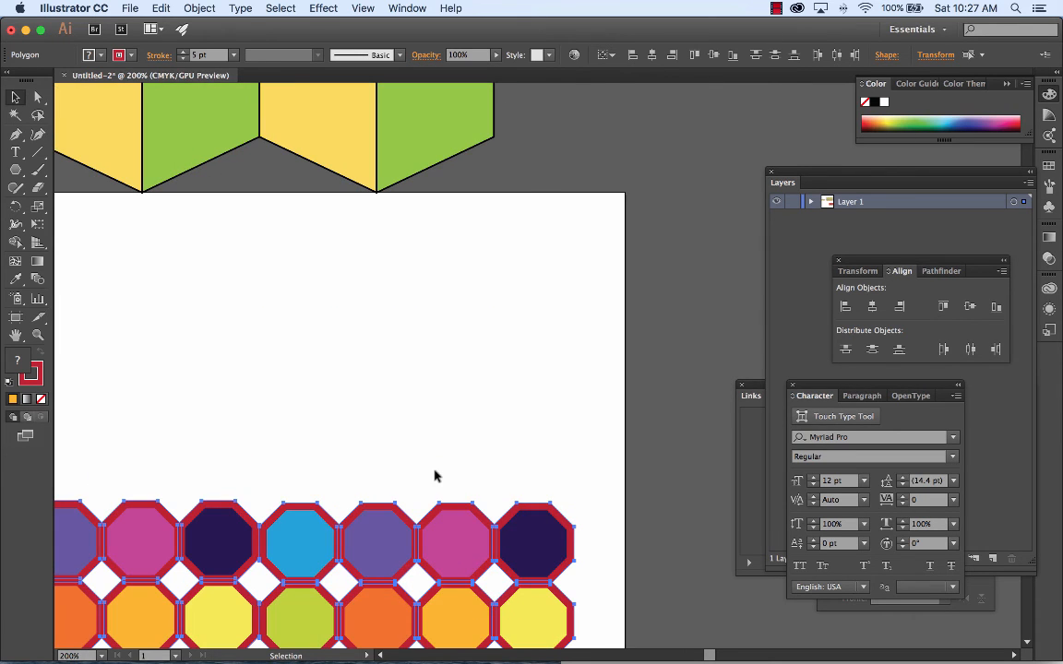
left_click_drag(437, 477, 570, 197)
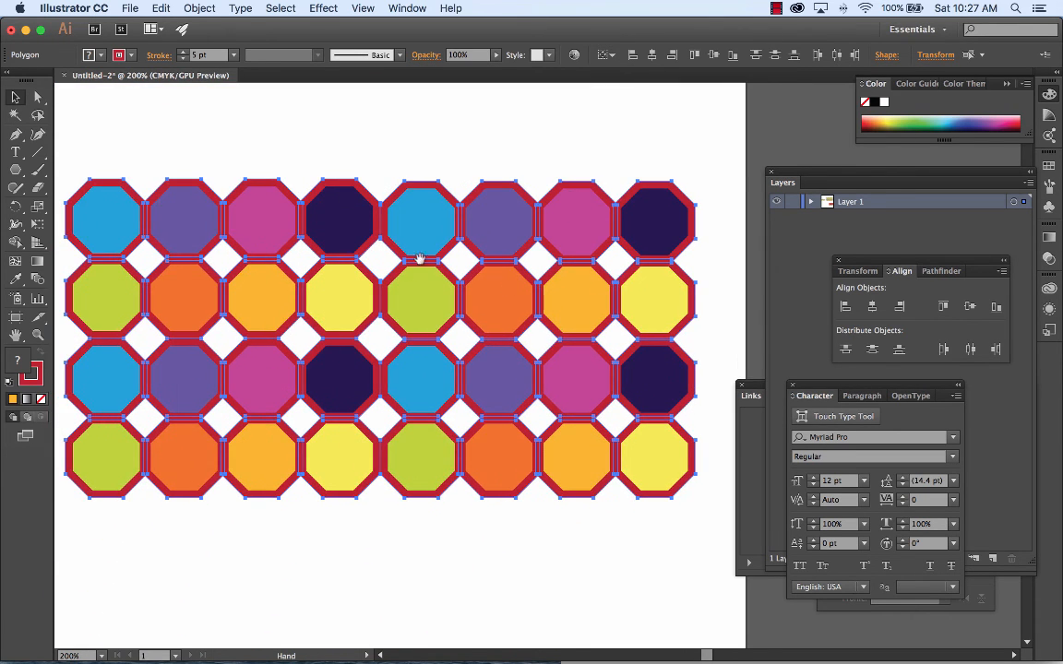
left_click_drag(513, 267, 549, 245)
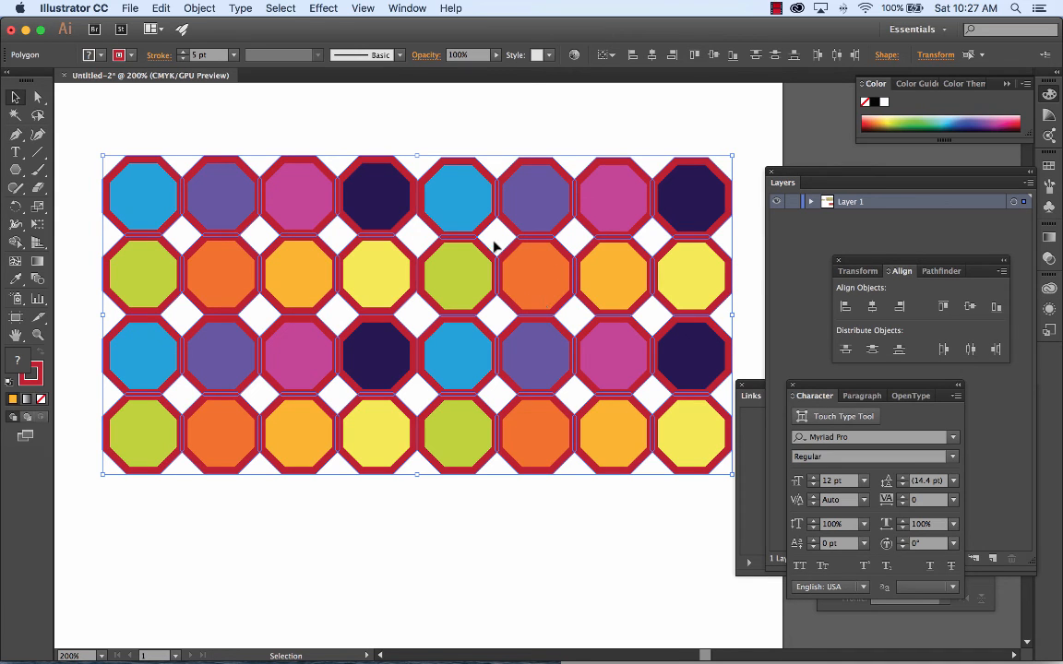
Step: Save the document as an Adobe Illustrator file in Illustrator_fall_2016, named with the author's name followed by "pattern", keeping the default Illustrator options
left_click(120, 7)
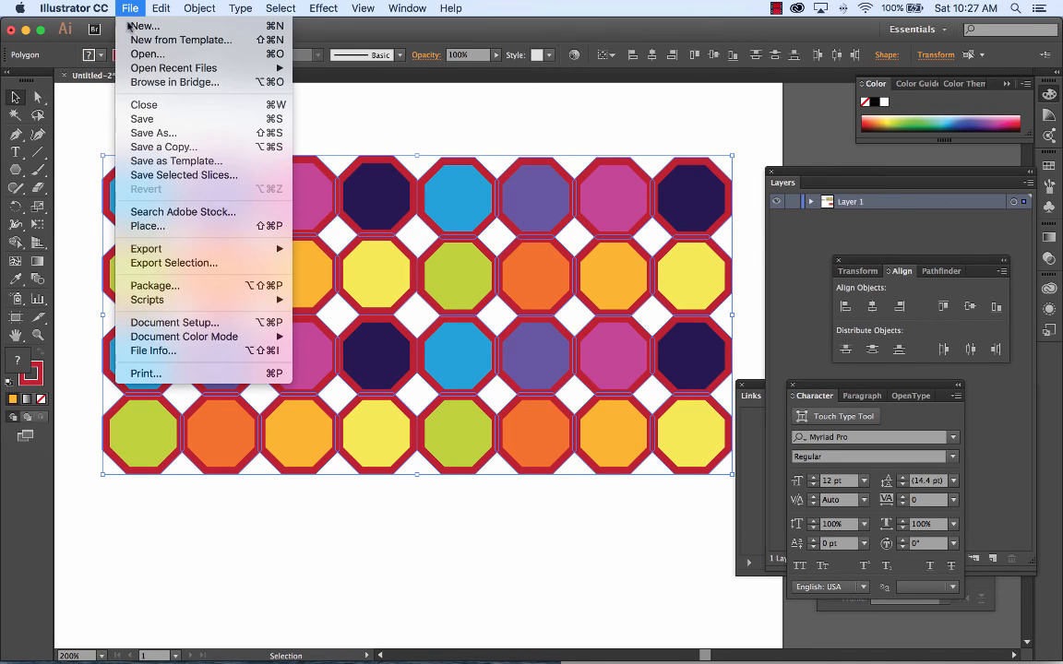
left_click(147, 133)
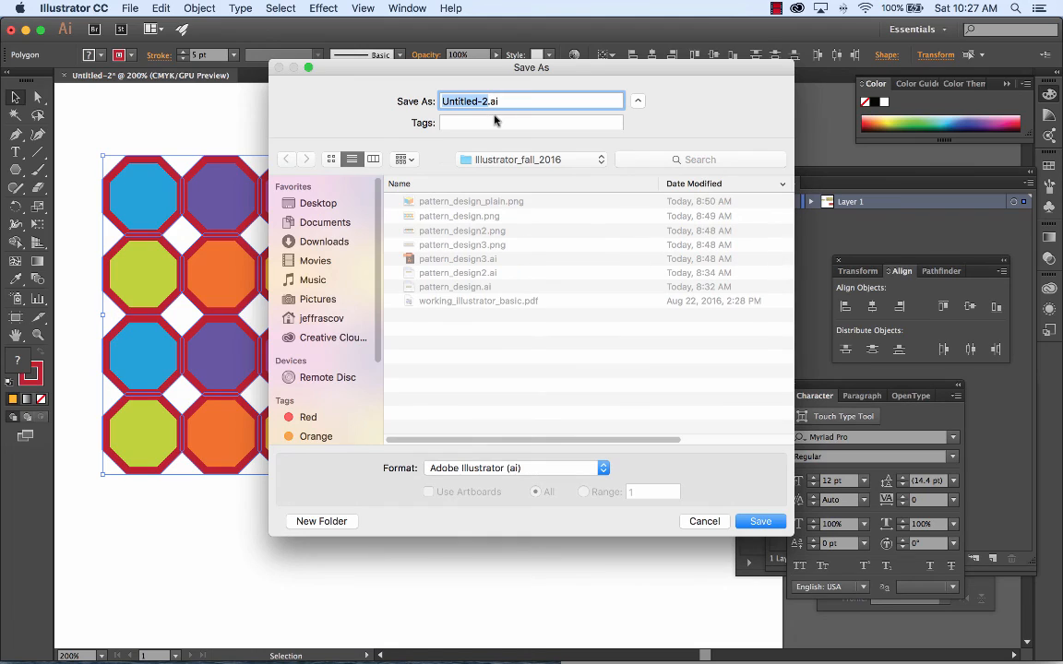
key("BackSpace")
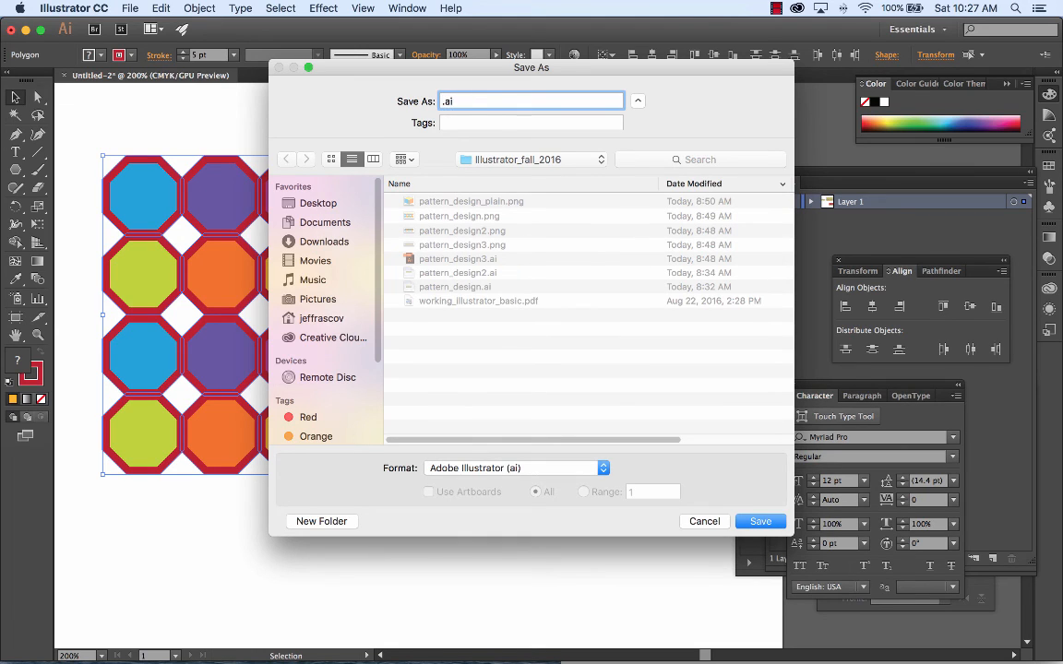
type("jeffsrascovpattern")
left_click(758, 522)
left_click(681, 543)
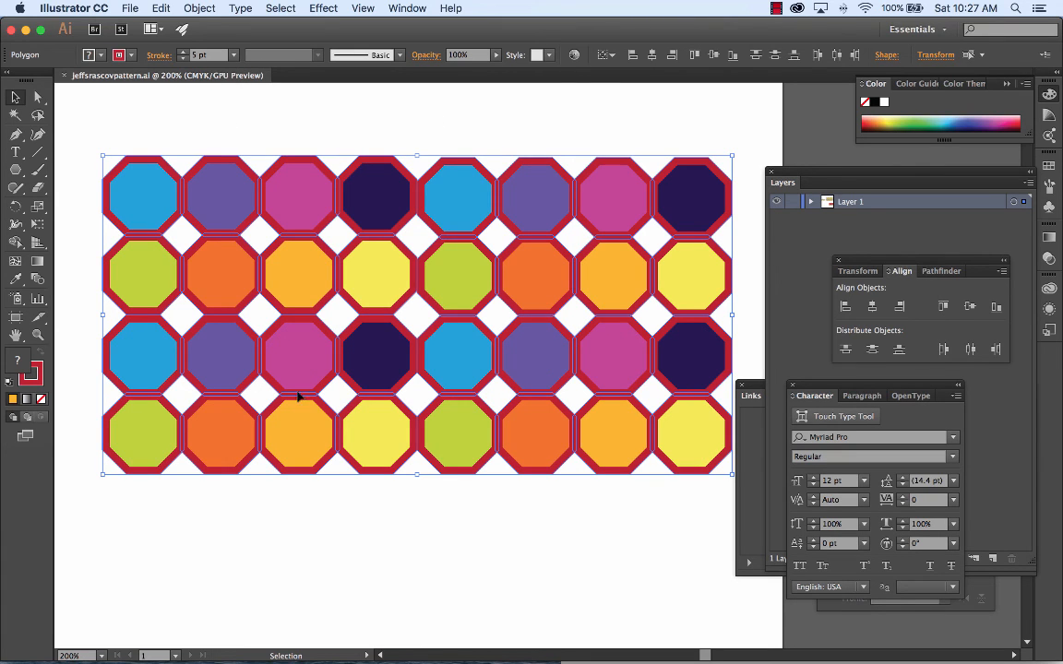
key("a")
key("super+minus")
key("super+minus")
key("super+minus")
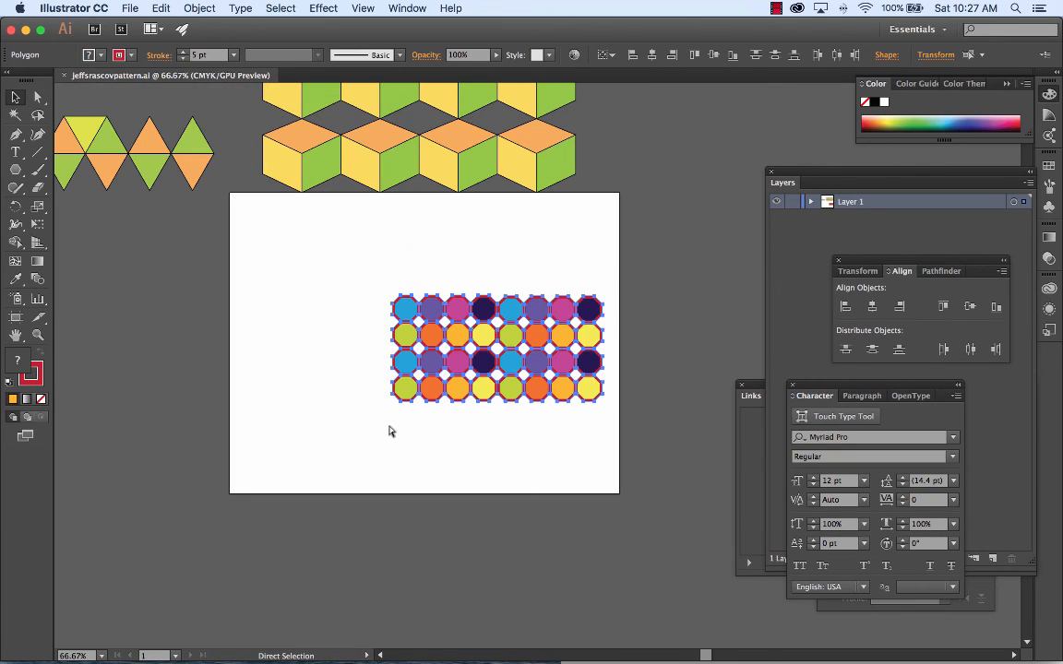
key("super+equal")
key("super+equal")
key("super+equal")
key("v")
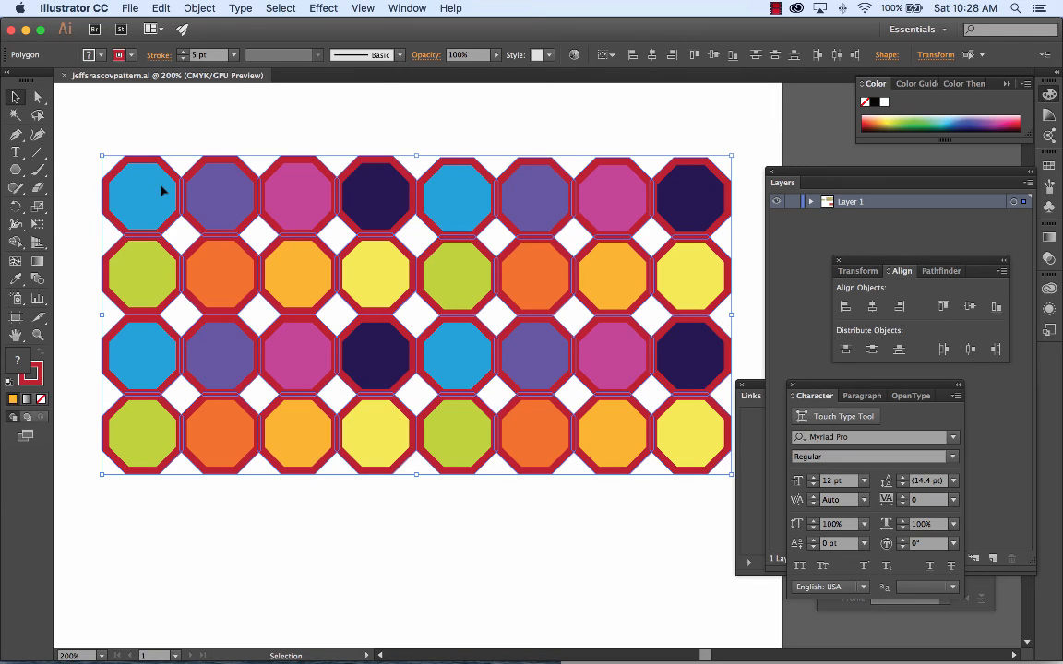
Step: Reselect the entire octagon grid and fit the artboard to the selected art
left_click(127, 105)
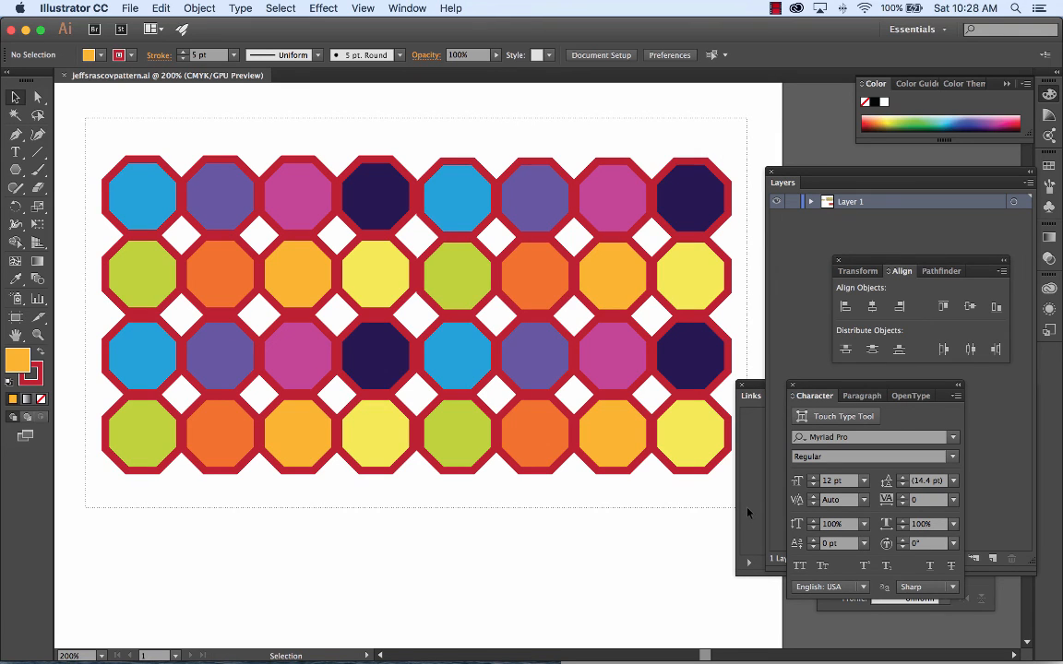
key("super+a")
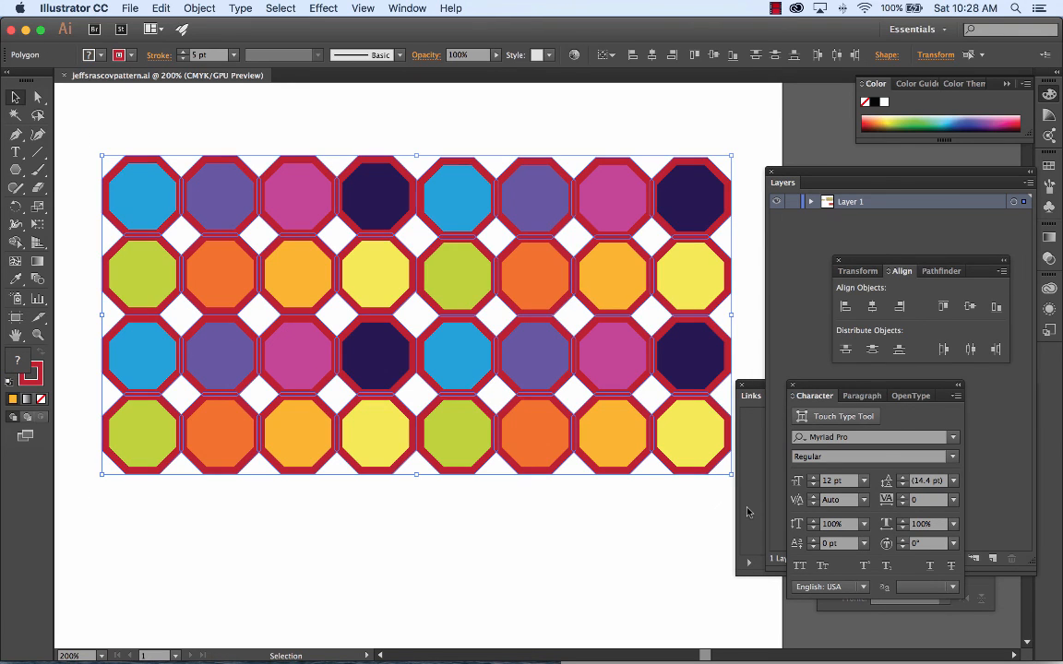
left_click(199, 8)
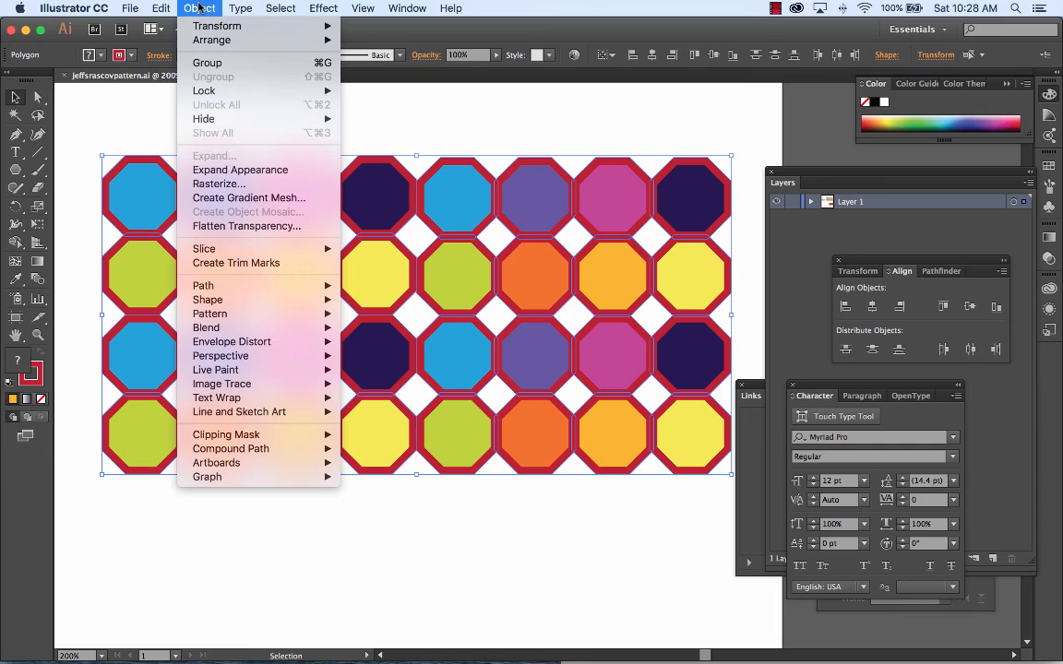
mouse_move(254, 468)
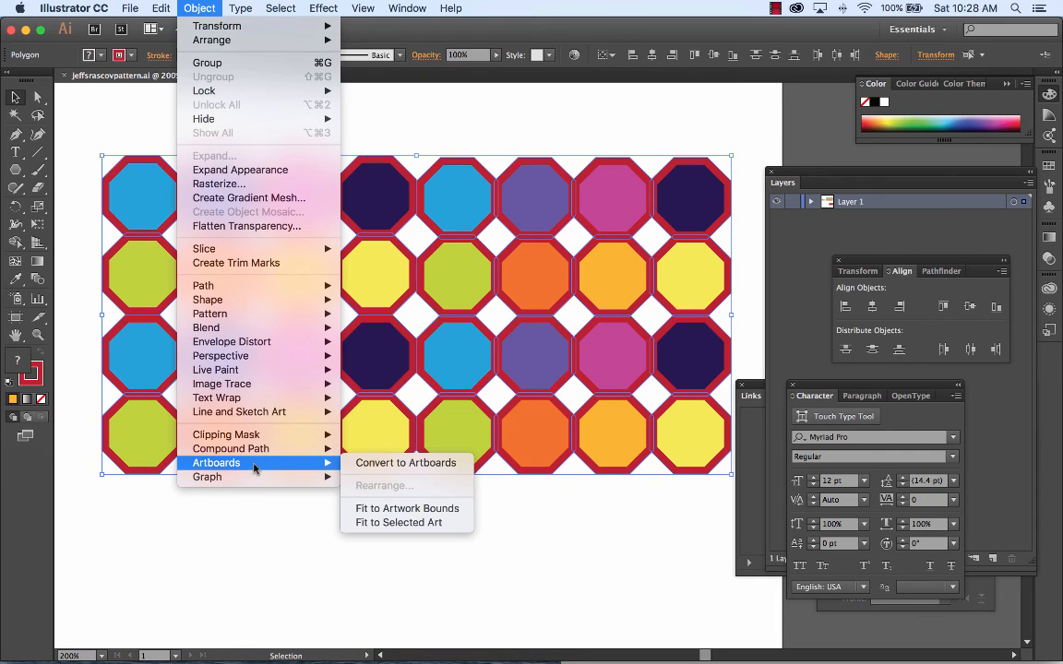
left_click(422, 523)
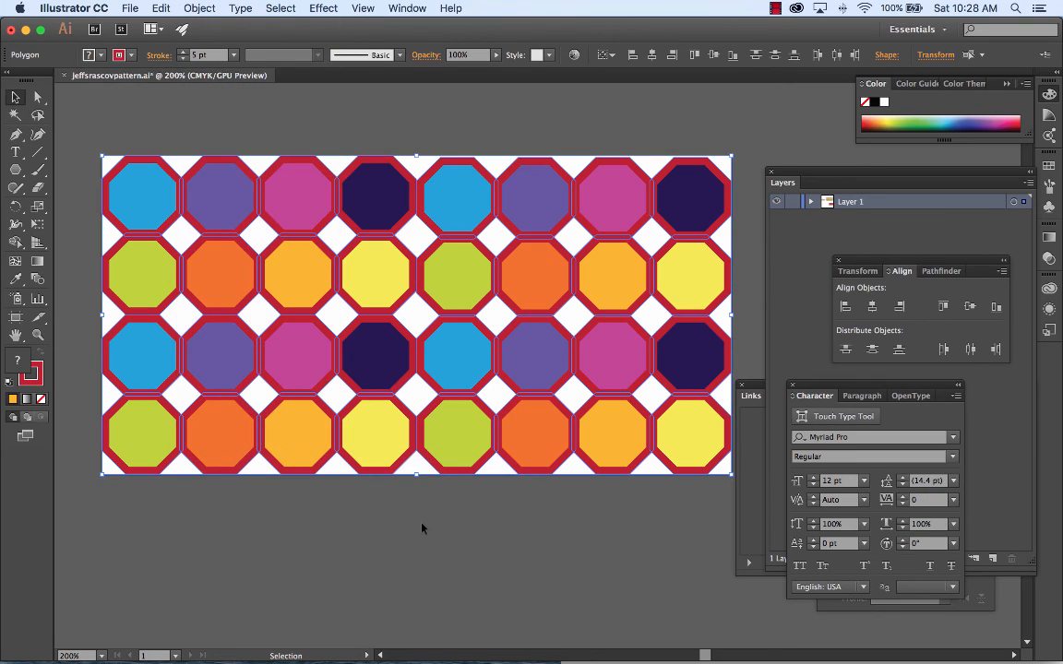
key("super+0")
key("super+minus")
key("super+minus")
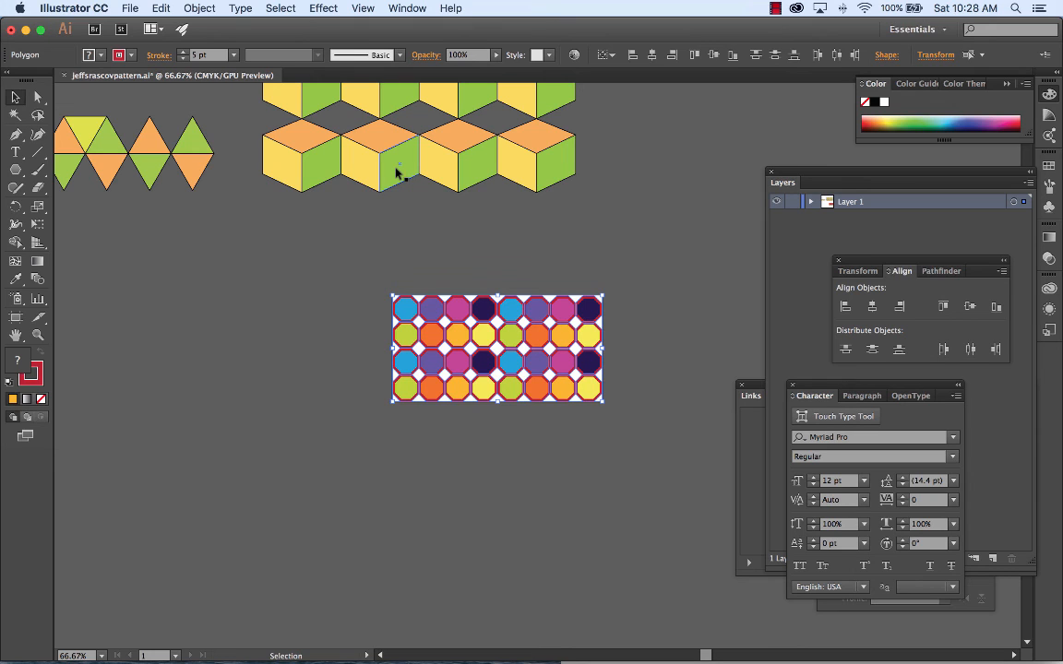
key("super+0")
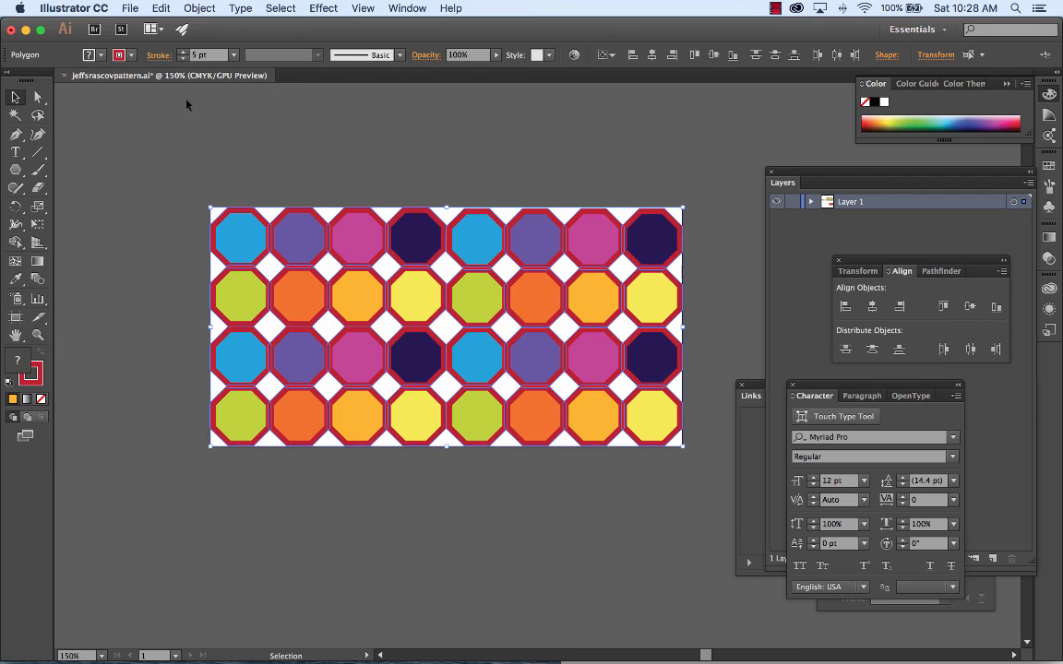
left_click(130, 9)
mouse_move(185, 250)
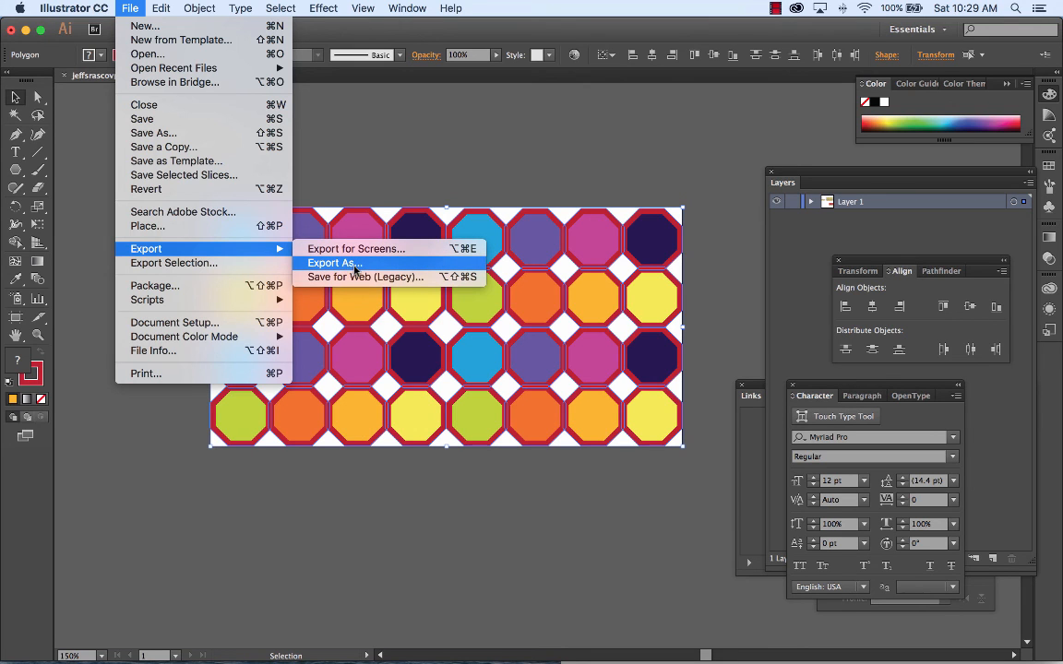
left_click(355, 267)
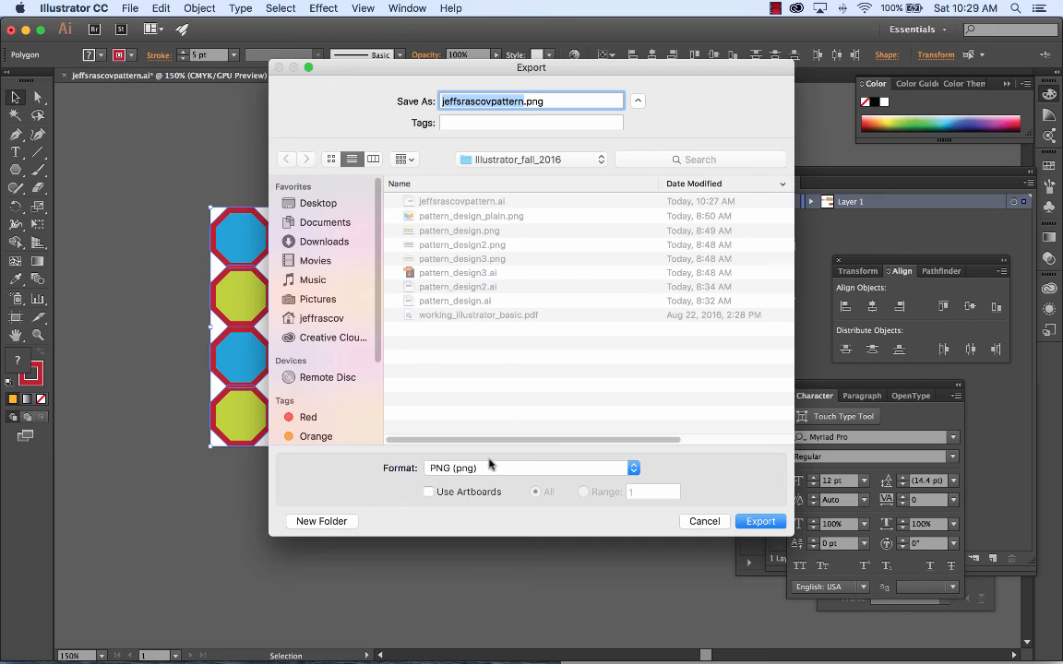
key("Return")
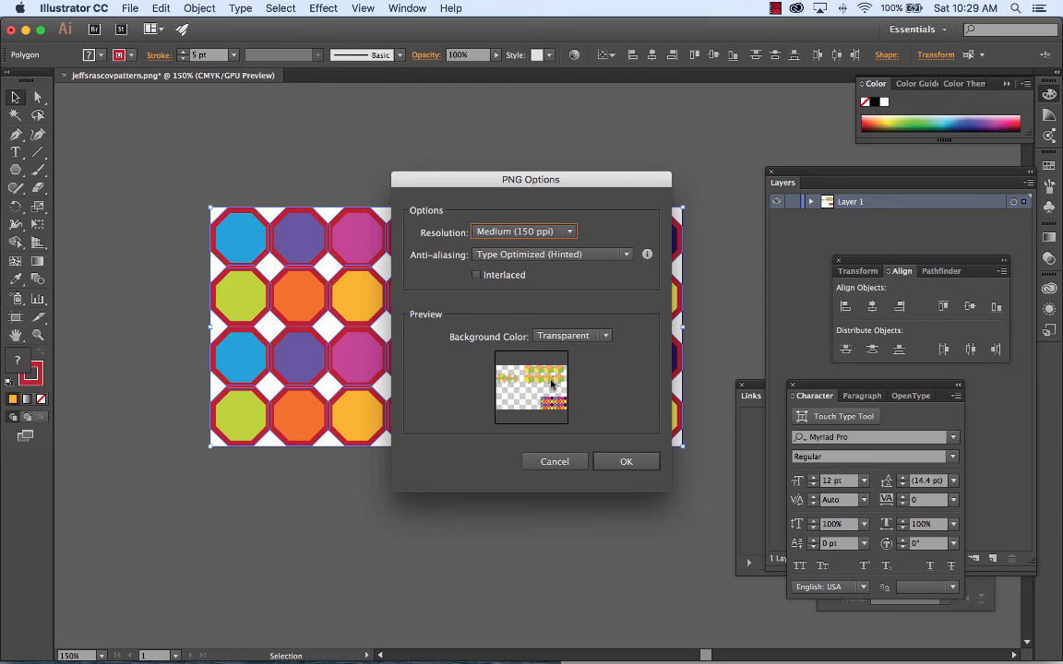
left_click(552, 462)
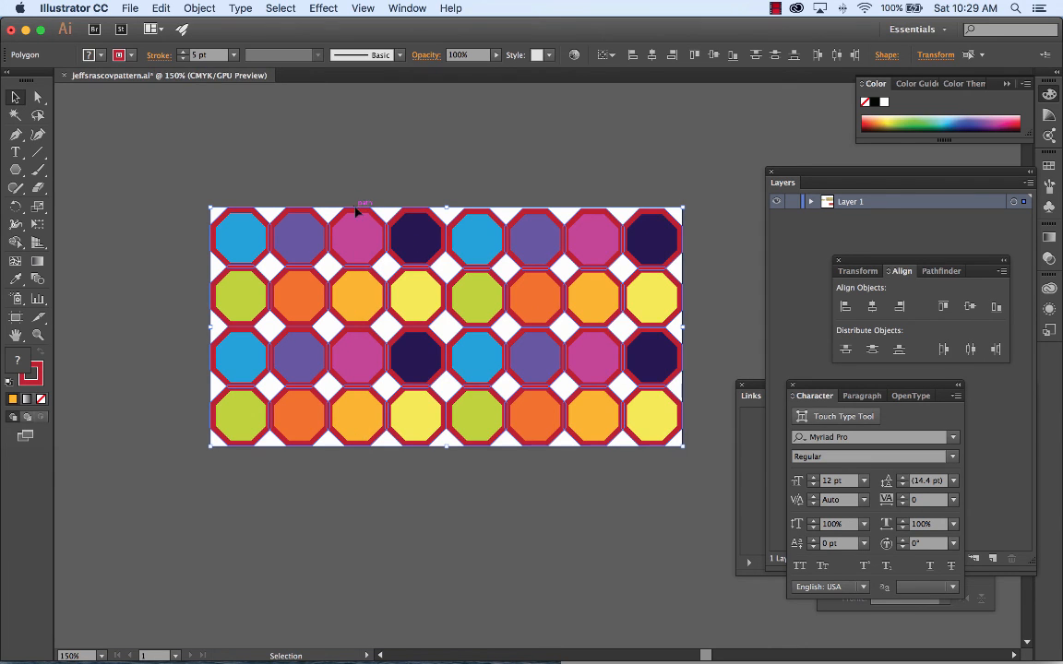
left_click(130, 7)
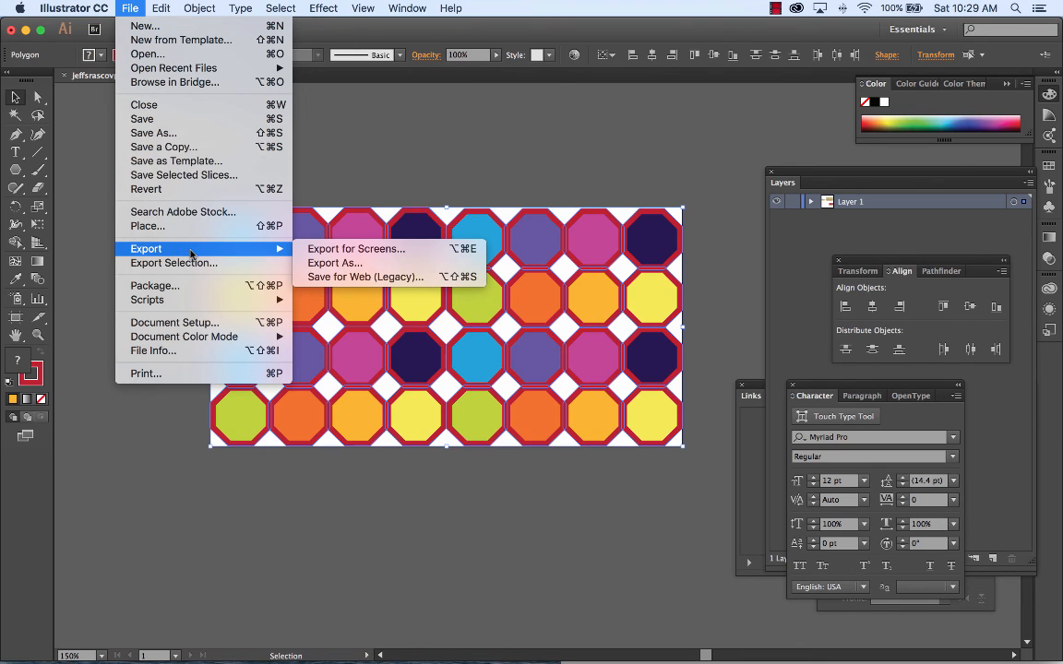
left_click(339, 250)
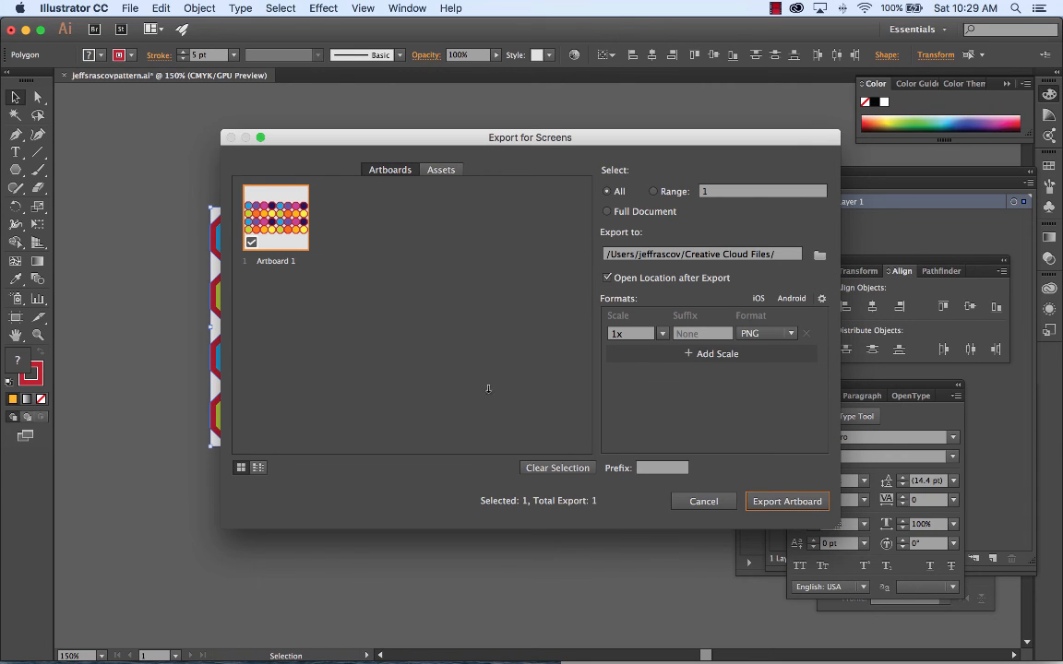
left_click(703, 501)
left_click(130, 9)
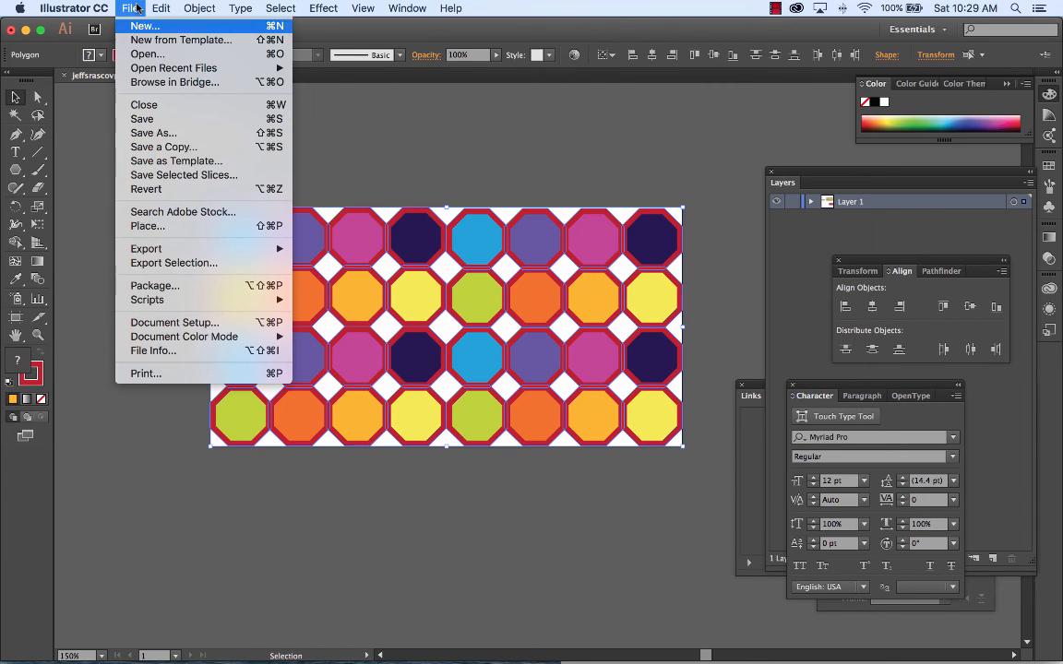
mouse_move(169, 251)
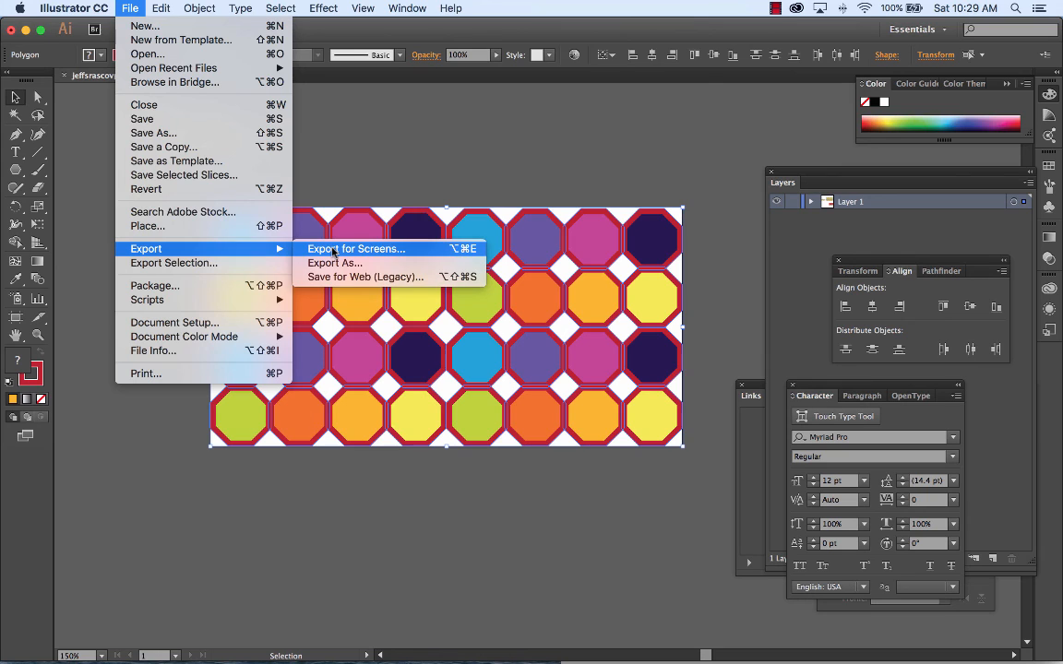
left_click(325, 263)
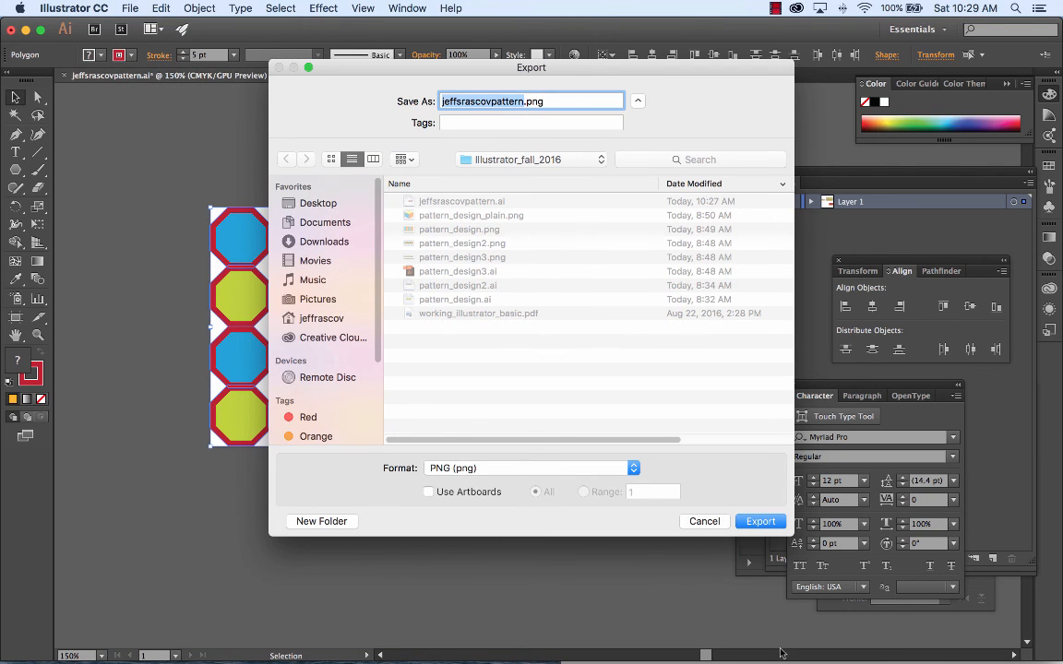
left_click(760, 523)
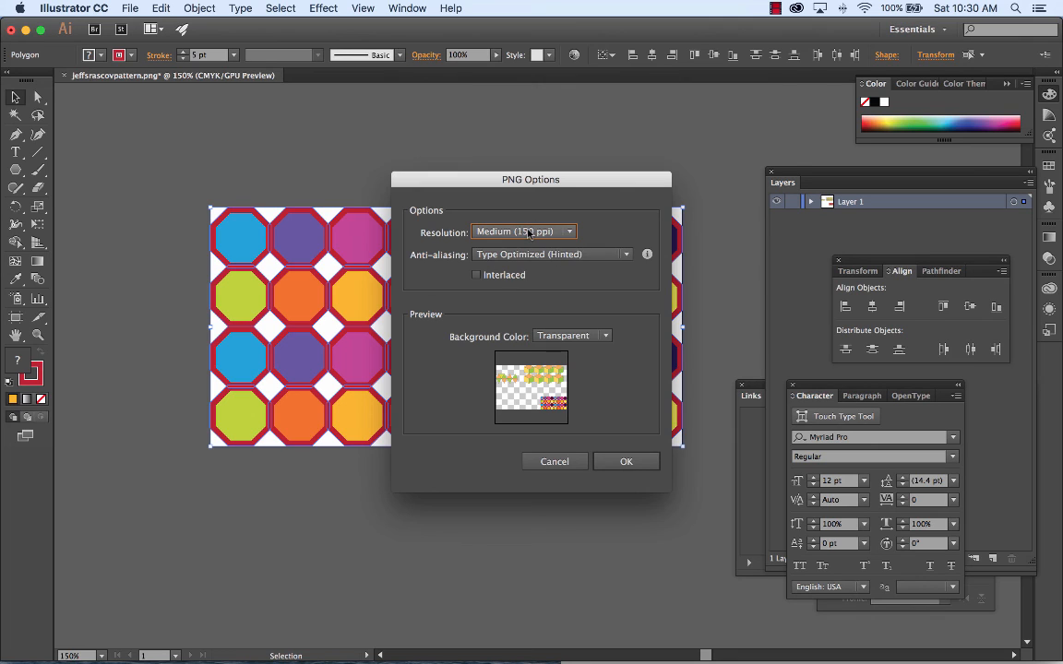
left_click(578, 334)
left_click(620, 274)
left_click(622, 254)
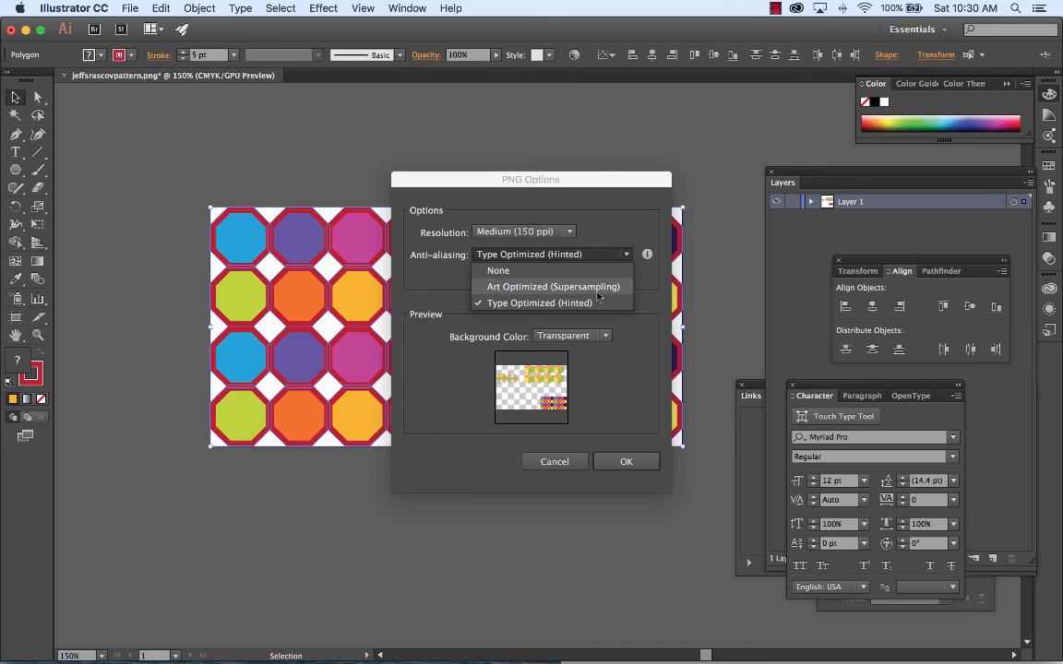
left_click(622, 219)
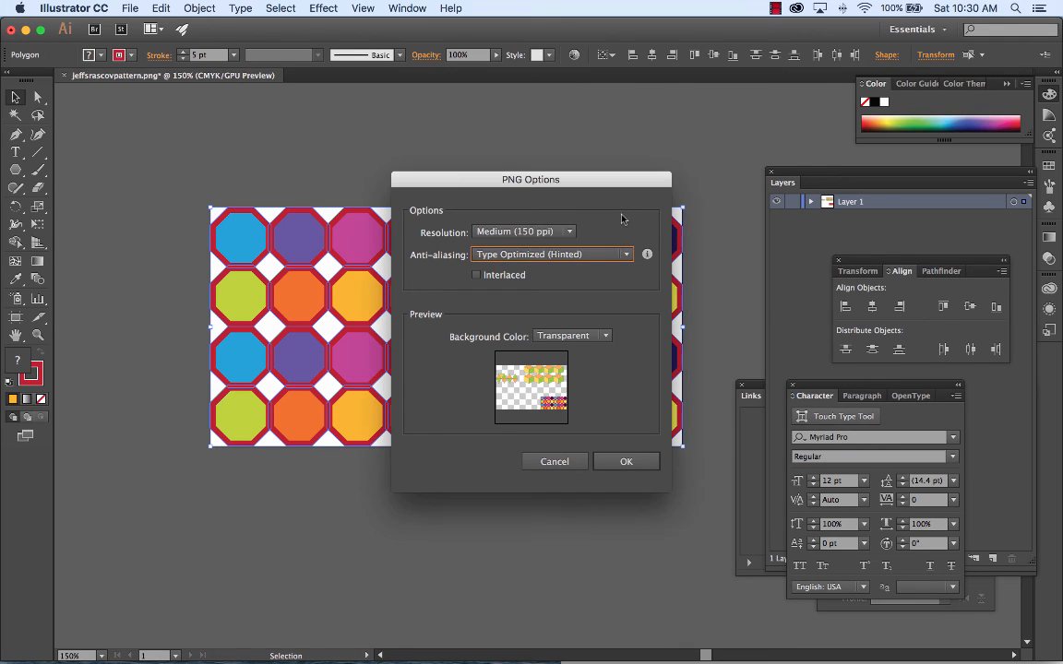
left_click(556, 462)
Step: Export Artboard 1 for screens as a 1x PNG into the Illustrator_fall_2016 folder inside Documents, Content_fall_2016
left_click(130, 8)
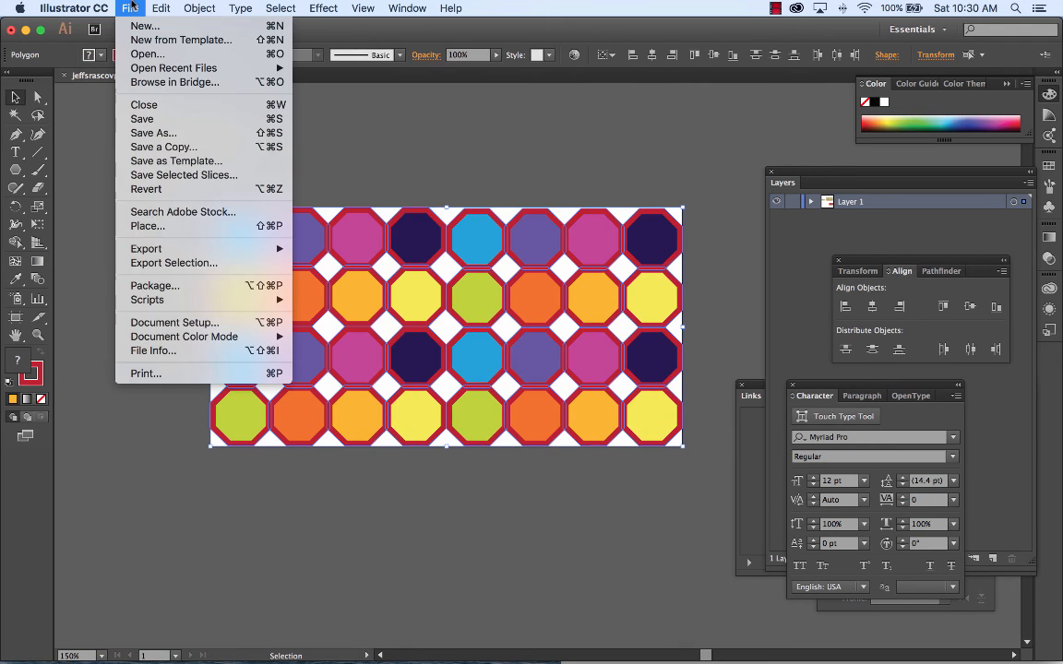
mouse_move(161, 248)
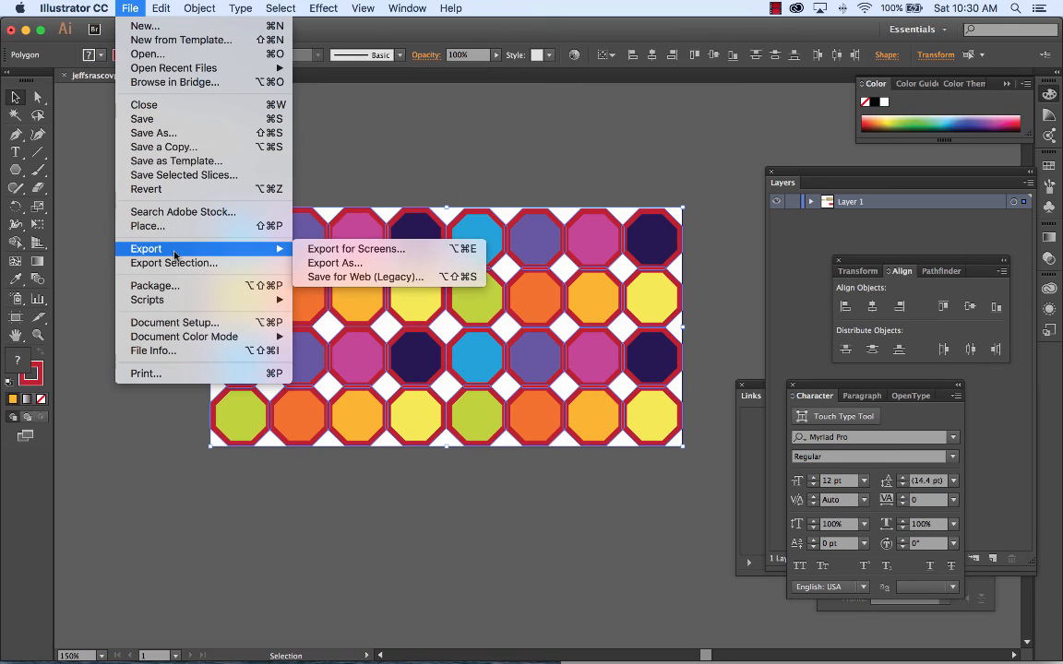
left_click(364, 251)
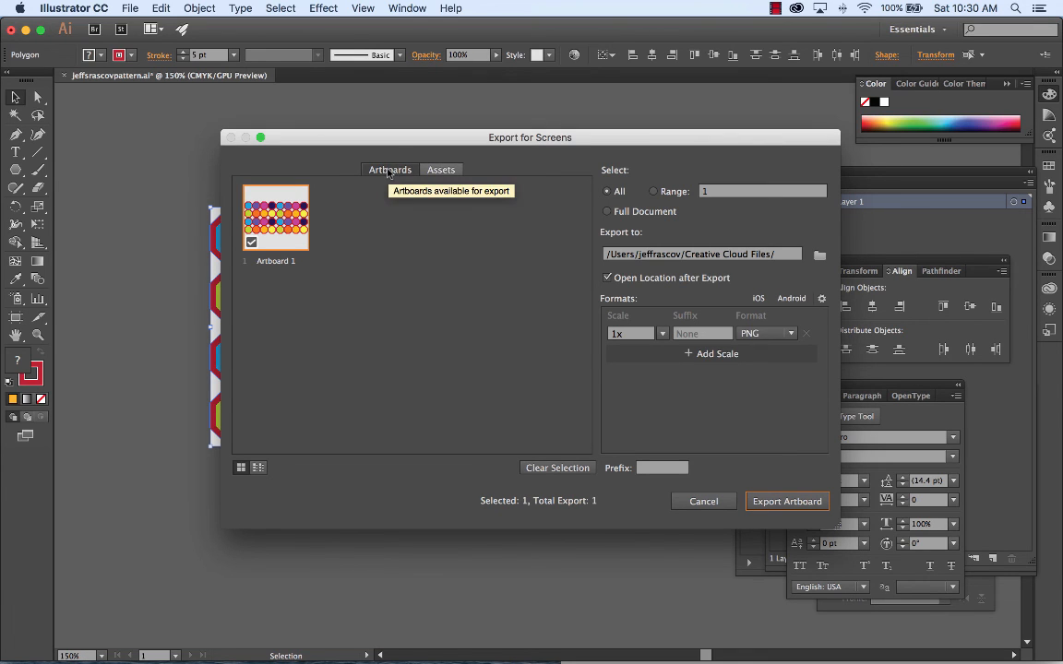
left_click(820, 256)
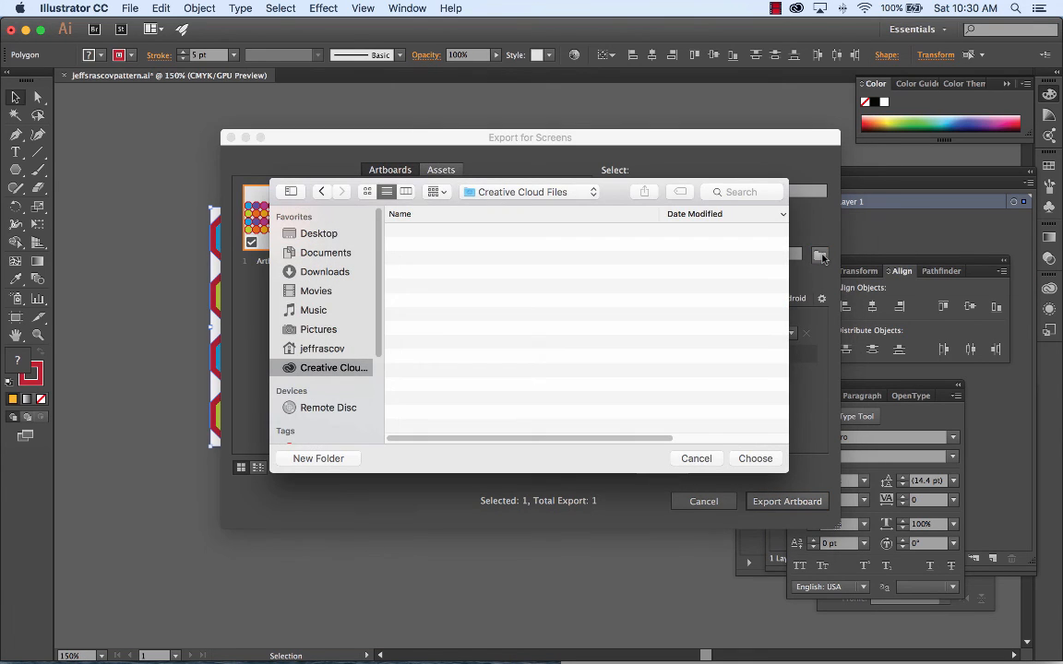
left_click(325, 271)
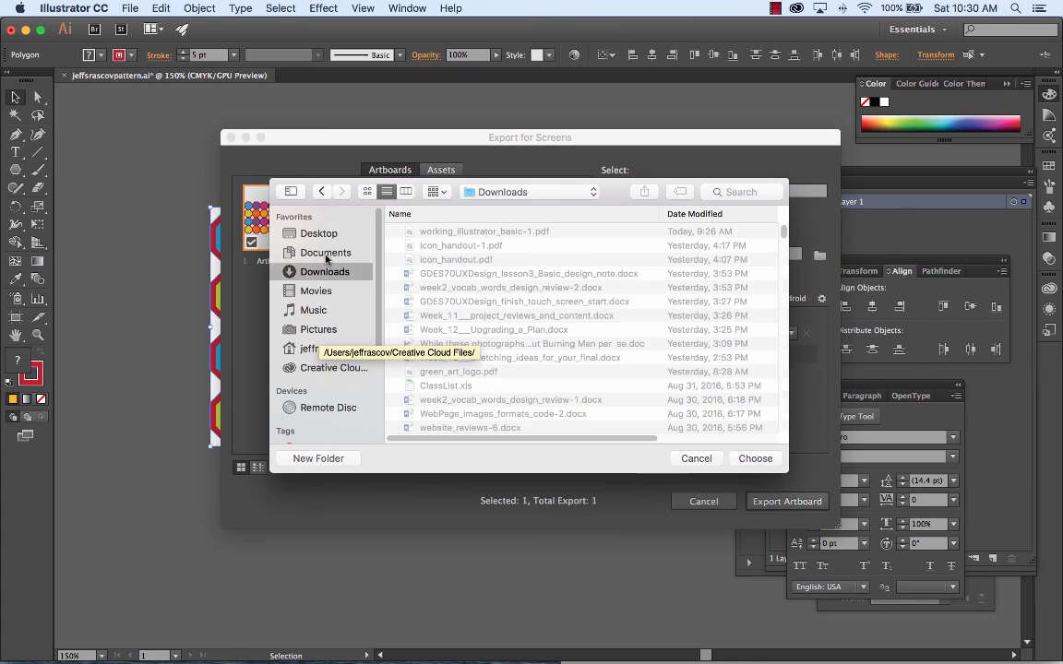
left_click(323, 251)
double_click(448, 229)
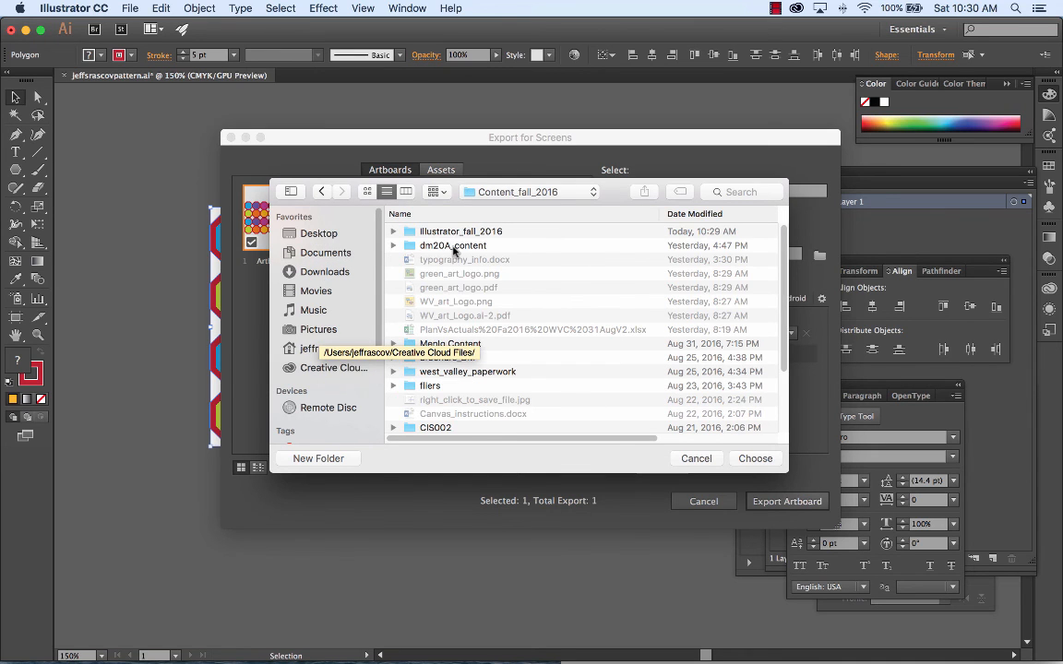
double_click(412, 231)
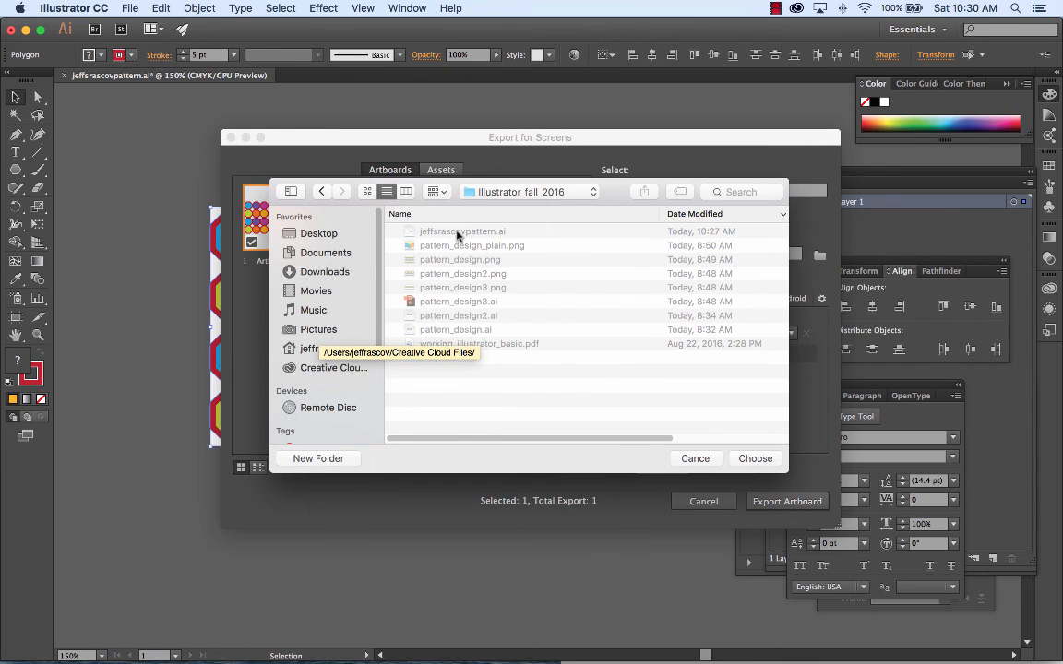
left_click(755, 458)
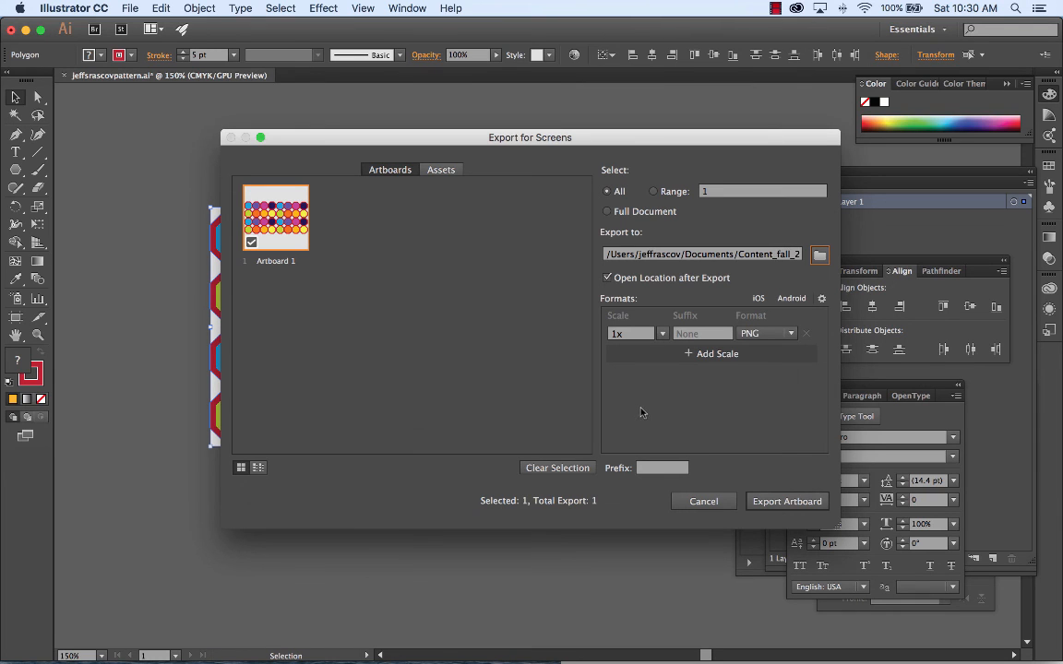
left_click(785, 502)
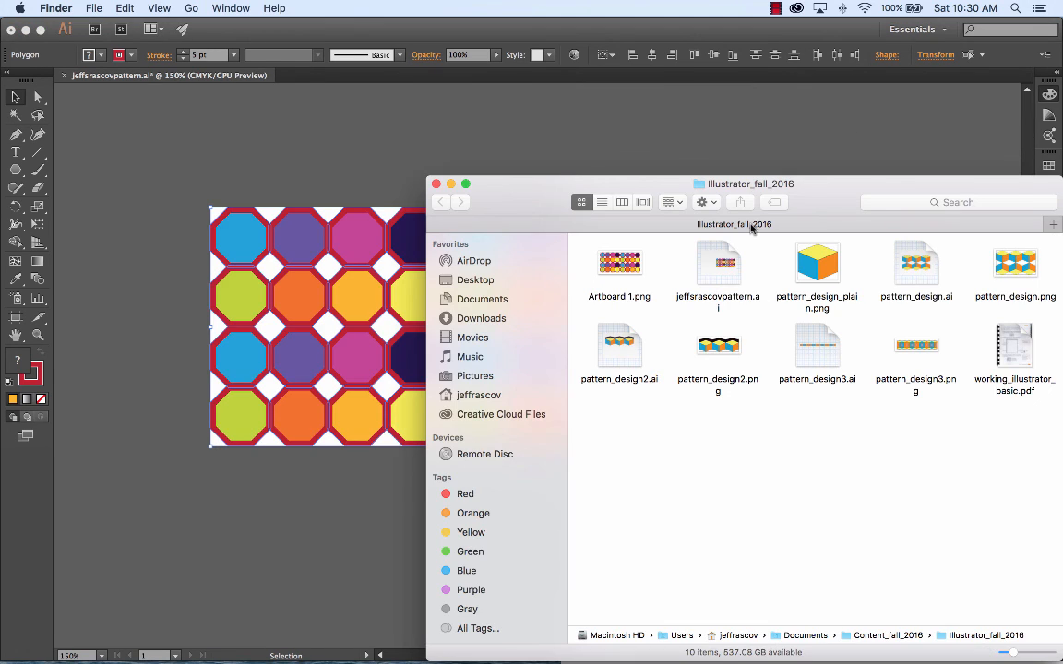
Step: Open the exported Artboard 1.png from the Finder window in Preview to check it, and close the preview
left_click_drag(824, 189, 509, 113)
double_click(303, 184)
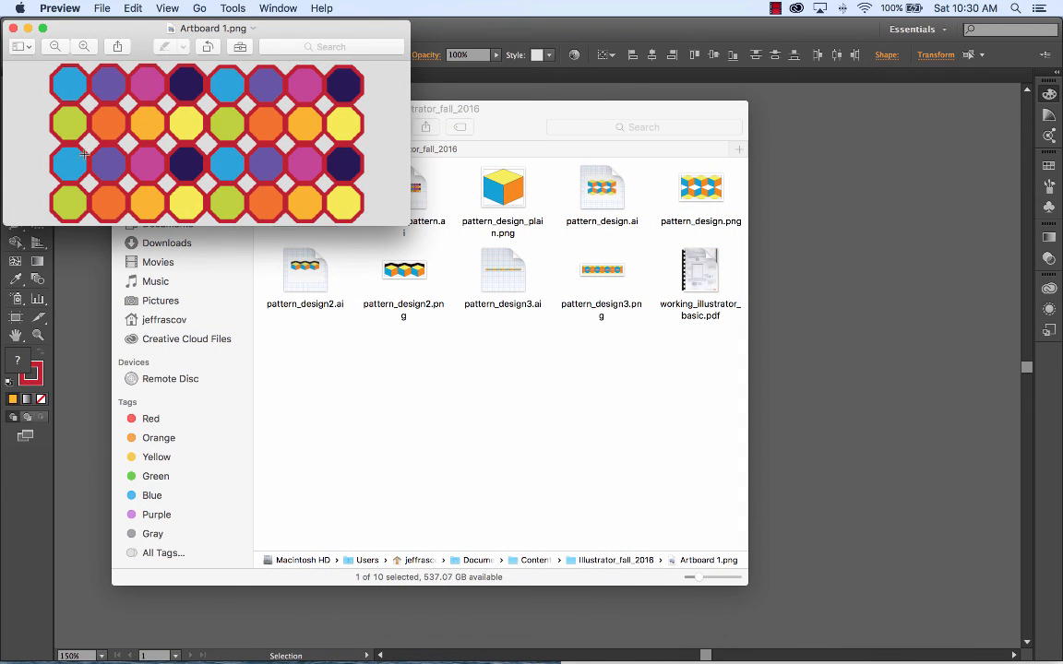
left_click(12, 29)
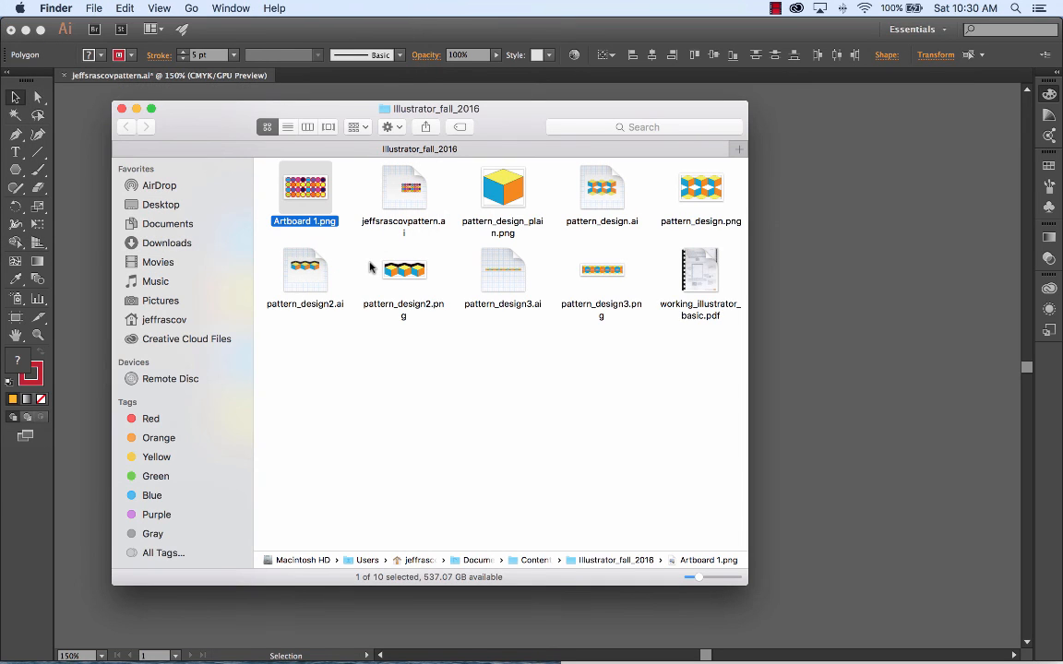